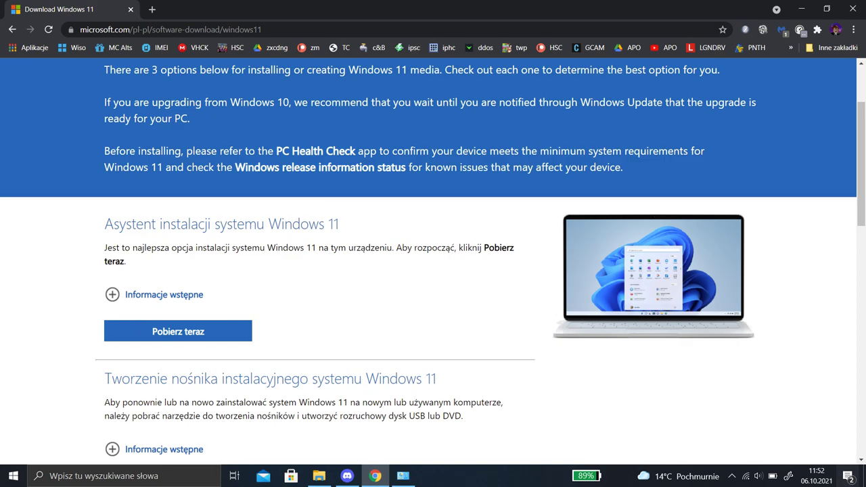
# Start saving the Windows 11 Installation Assistant to Pulpit, cancel the save, and minimize Chrome
pyautogui.click(178, 332)
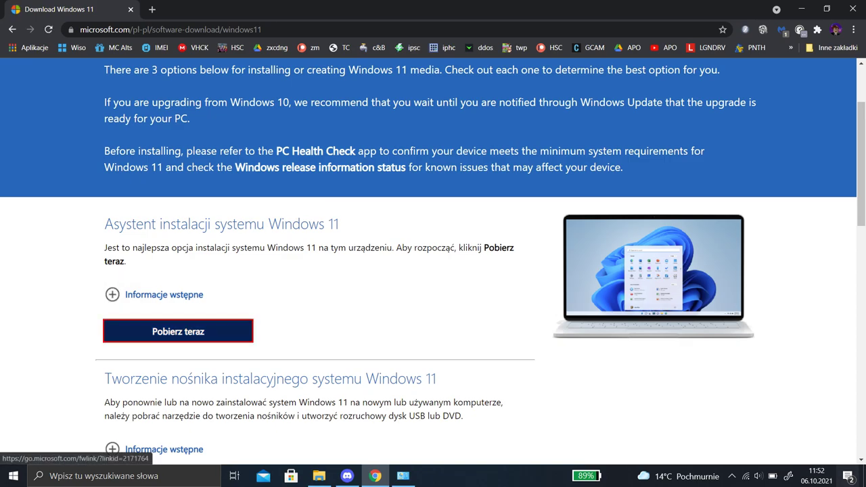
pyautogui.scroll(2, 135, 244)
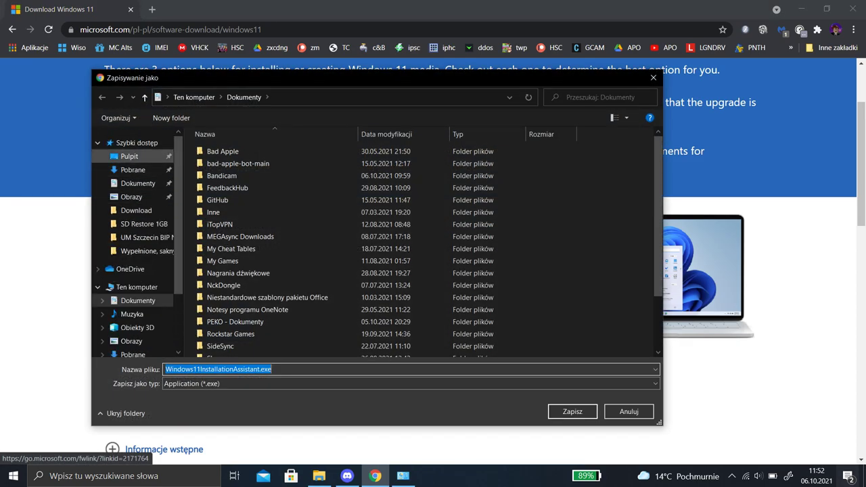
pyautogui.click(129, 156)
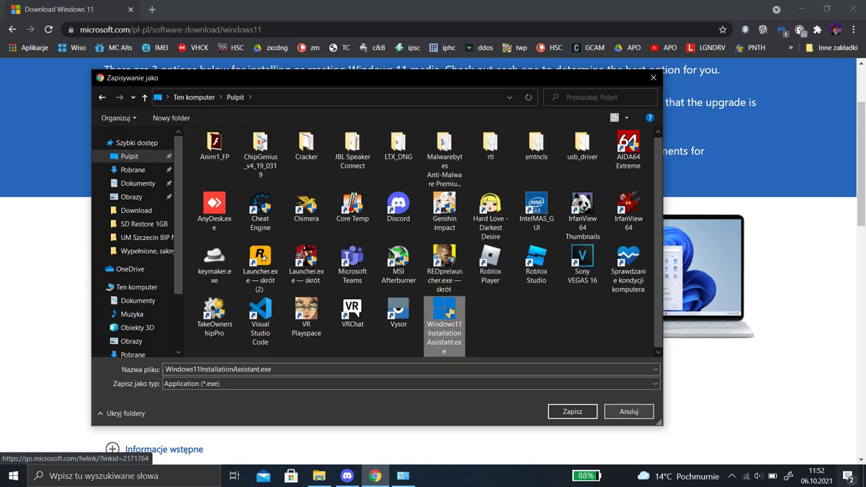
pyautogui.click(628, 411)
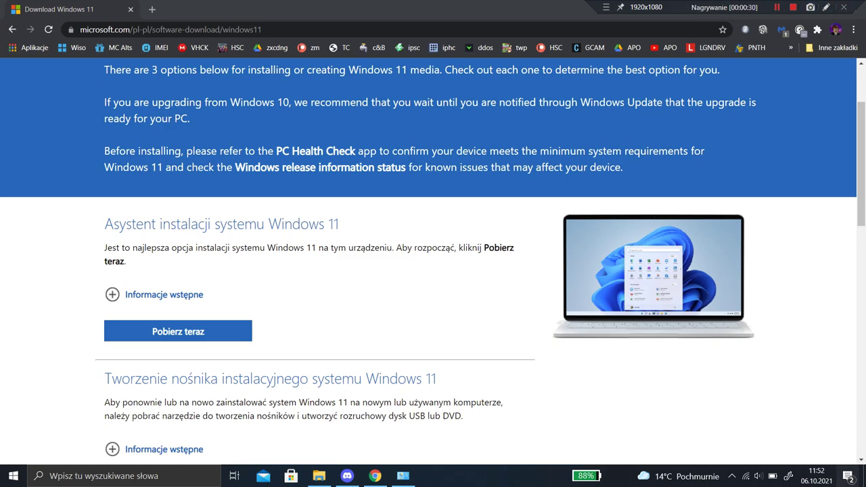
pyautogui.press('super+d')
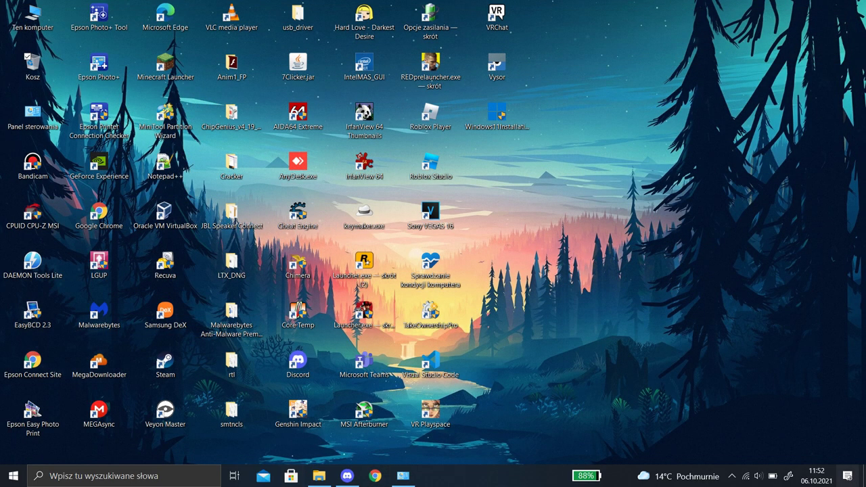
# Close the running app, File Explorer and Discord windows, then select Windows11InstallationAssistant.exe on the desktop
pyautogui.rightClick(402, 476)
pyautogui.click(365, 451)
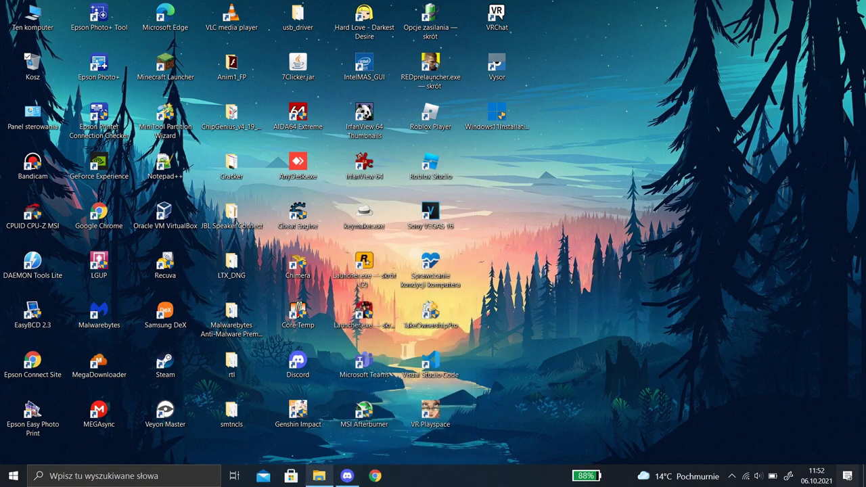
pyautogui.rightClick(319, 476)
pyautogui.click(311, 452)
pyautogui.rightClick(347, 475)
pyautogui.click(341, 451)
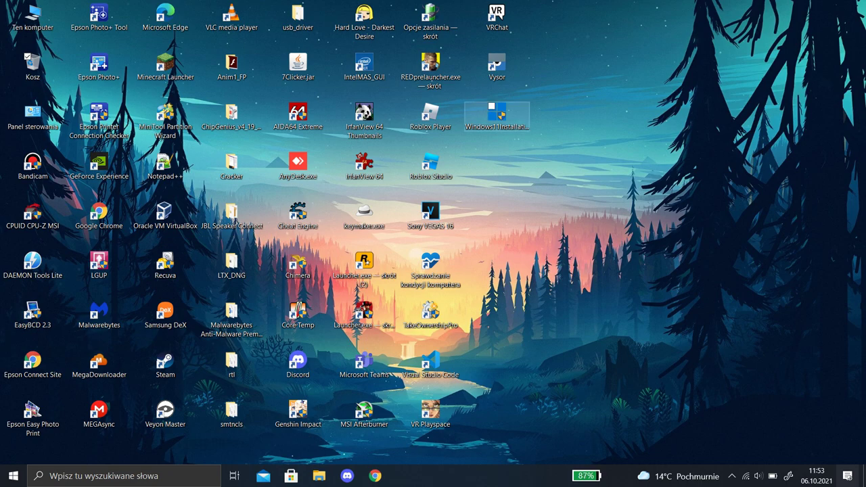
pyautogui.click(498, 115)
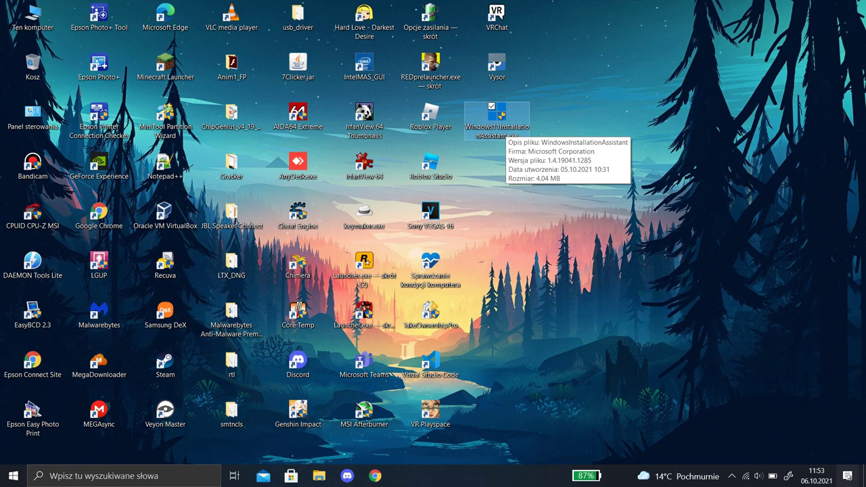
# Run the installer as administrator, reopen Discord from the tray and select the download-link message
pyautogui.rightClick(494, 122)
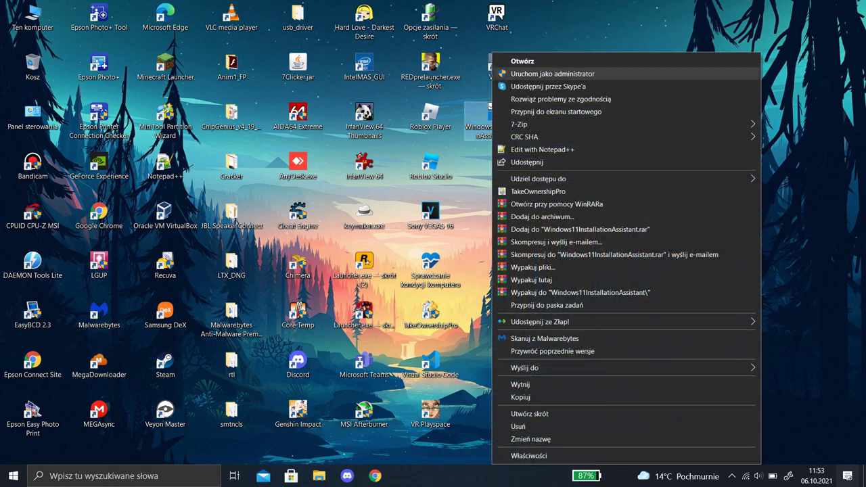
pyautogui.click(552, 74)
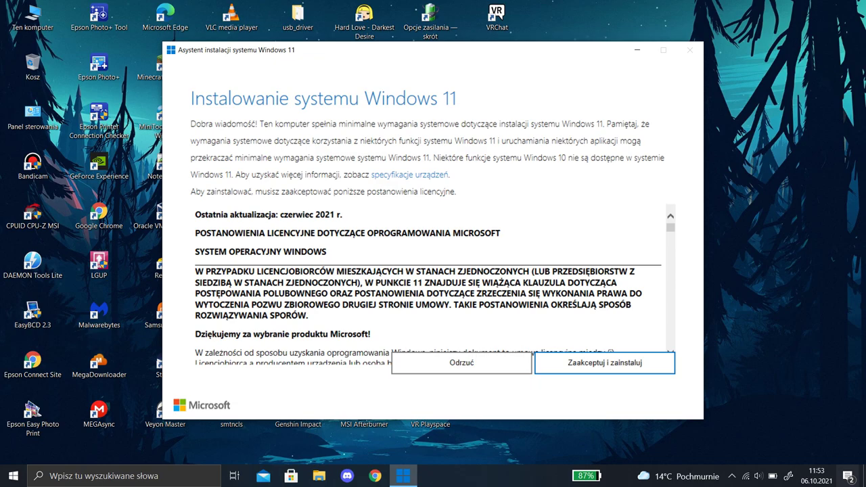
pyautogui.click(732, 476)
pyautogui.click(711, 455)
pyautogui.scroll(5, 108, 237)
pyautogui.moveTo(257, 395); pyautogui.dragTo(427, 407)
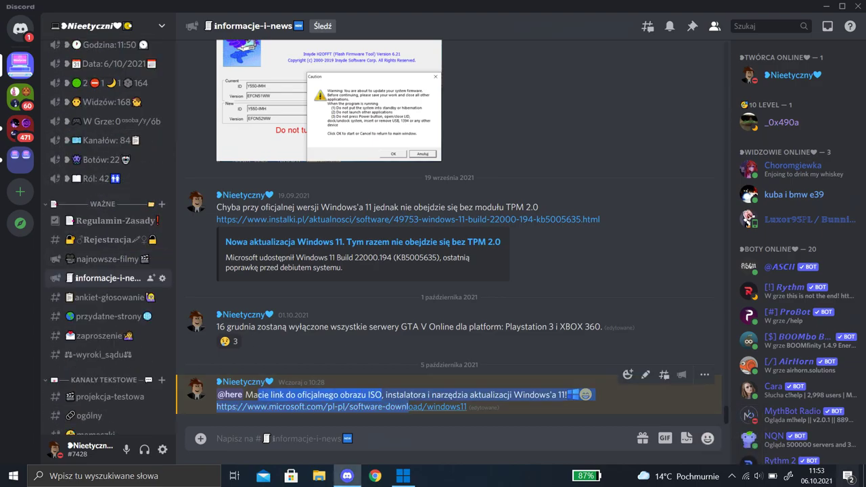
pyautogui.tripleClick(426, 407)
pyautogui.click(676, 399)
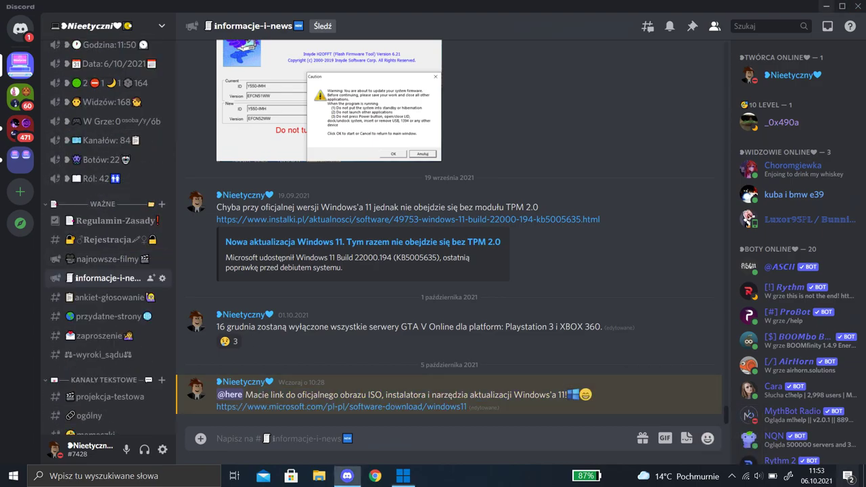
# Scroll through the installer's licence terms, then open Discord's kącik_informatyczny channel
pyautogui.hotkey('alt', 'Tab')
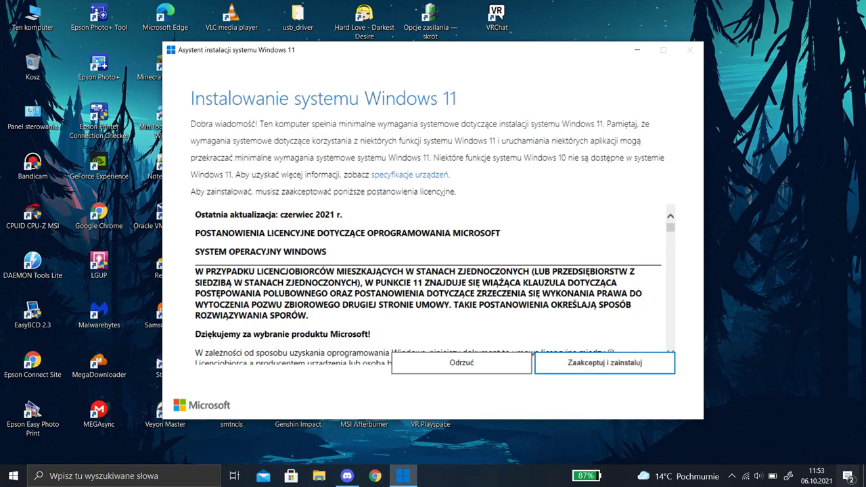
pyautogui.scroll(-10, 428, 284)
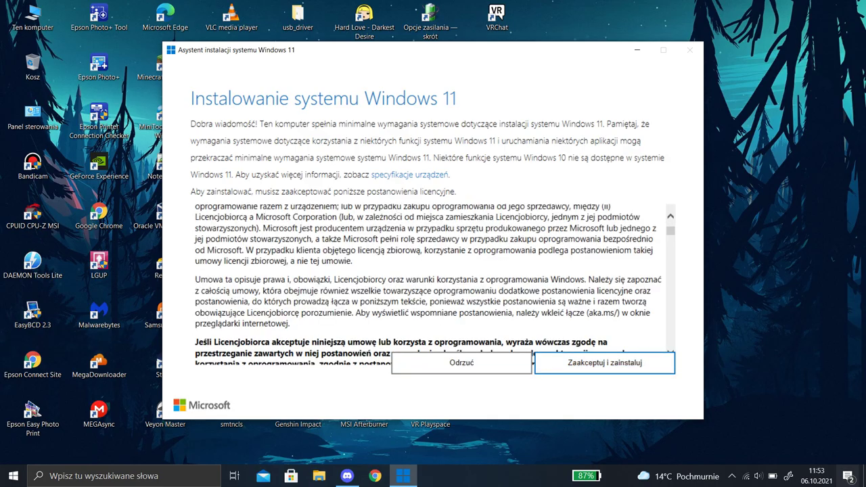
pyautogui.scroll(-15, 445, 277)
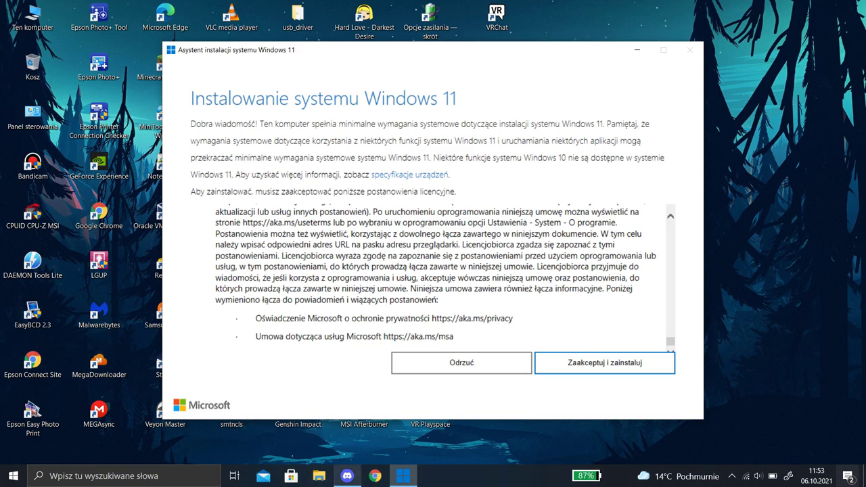
pyautogui.click(347, 475)
pyautogui.click(108, 192)
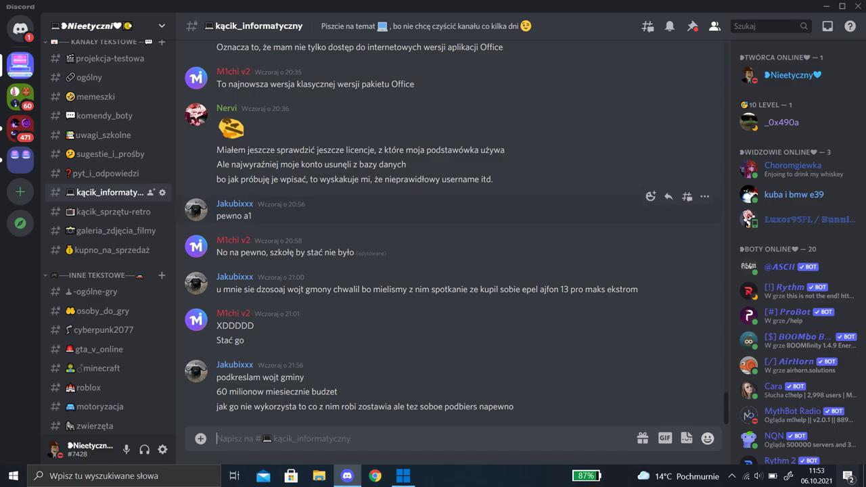
# Minimize Discord to bring back the Windows 11 download page in Chrome
pyautogui.click(347, 476)
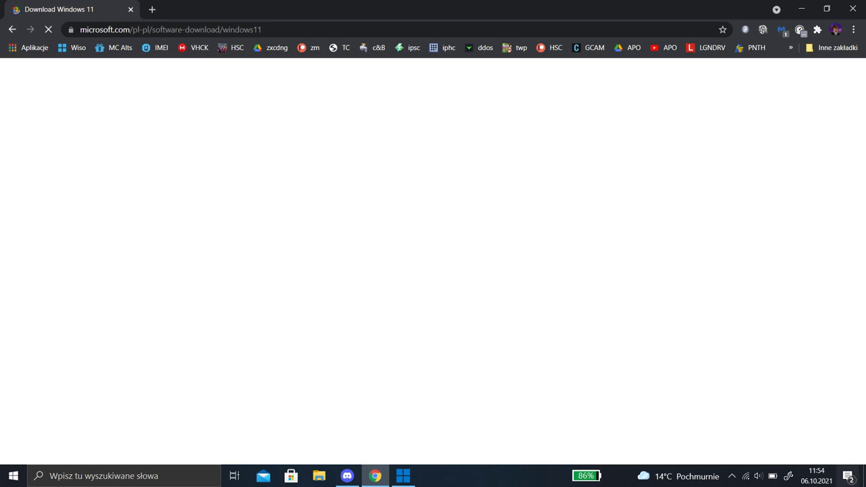
# Scroll the Download Windows 11 page and start downloading the media creation tool
pyautogui.scroll(-2, 169, 294)
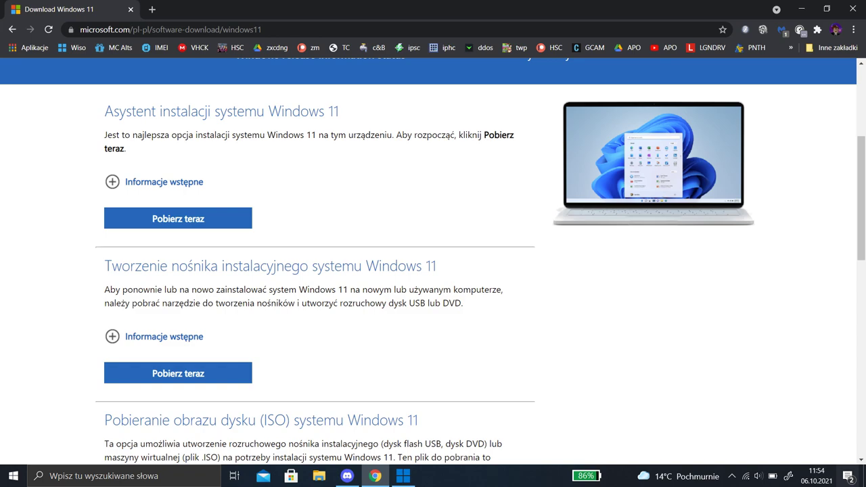
pyautogui.moveTo(119, 110)
pyautogui.mouseDown()
pyautogui.moveTo(340, 110)
pyautogui.moveTo(119, 111)
pyautogui.mouseUp()
pyautogui.scroll(-2, 178, 220)
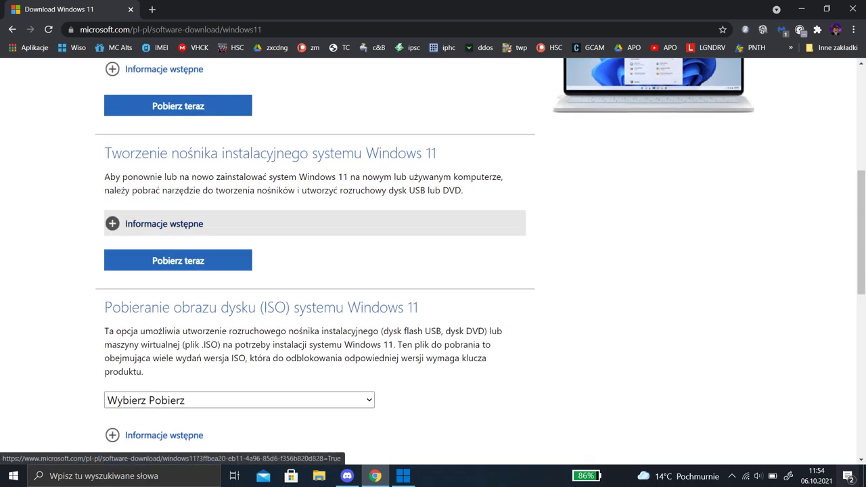
pyautogui.scroll(-1, 178, 223)
pyautogui.scroll(1, 178, 224)
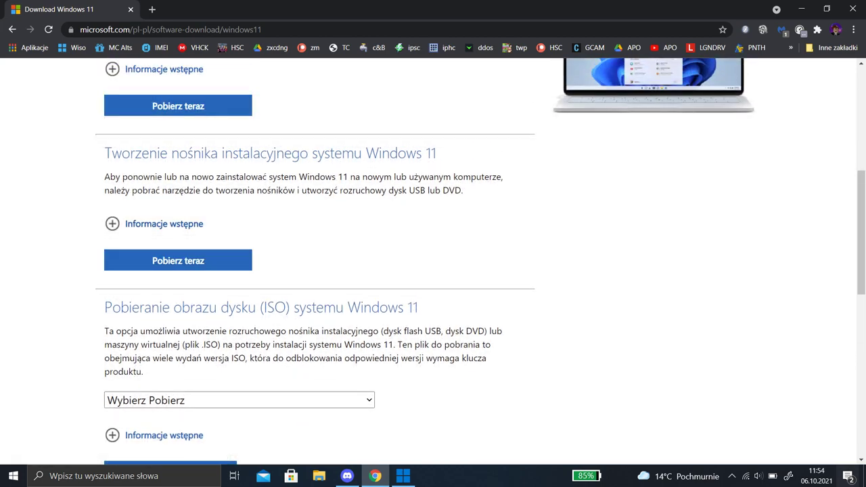
pyautogui.click(178, 260)
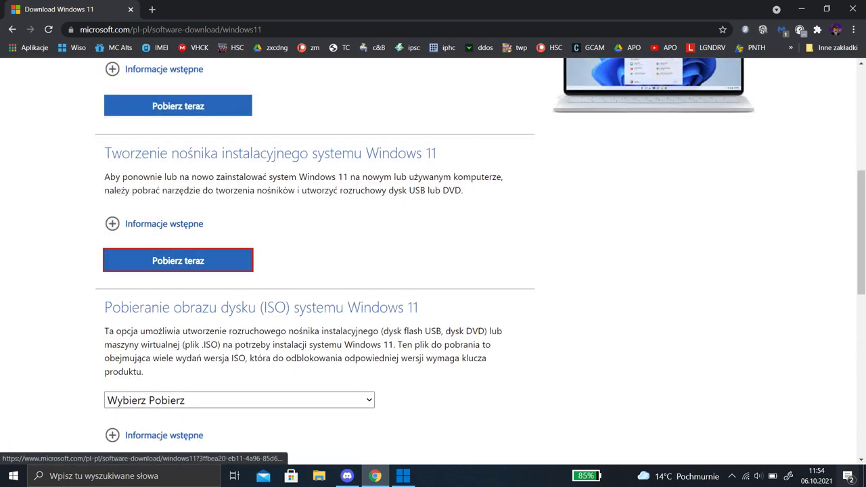
pyautogui.moveTo(103, 153); pyautogui.dragTo(431, 153)
pyautogui.click(431, 153)
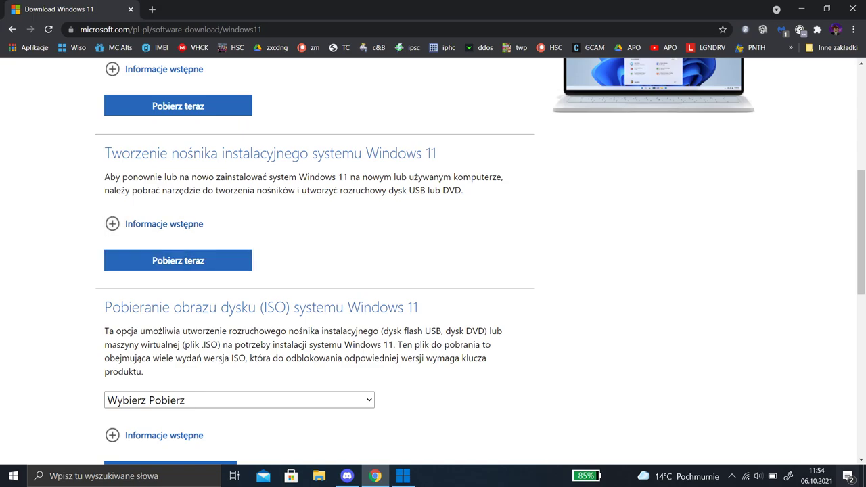
# Scroll down to the ISO disk image download section
pyautogui.scroll(-1, 433, 262)
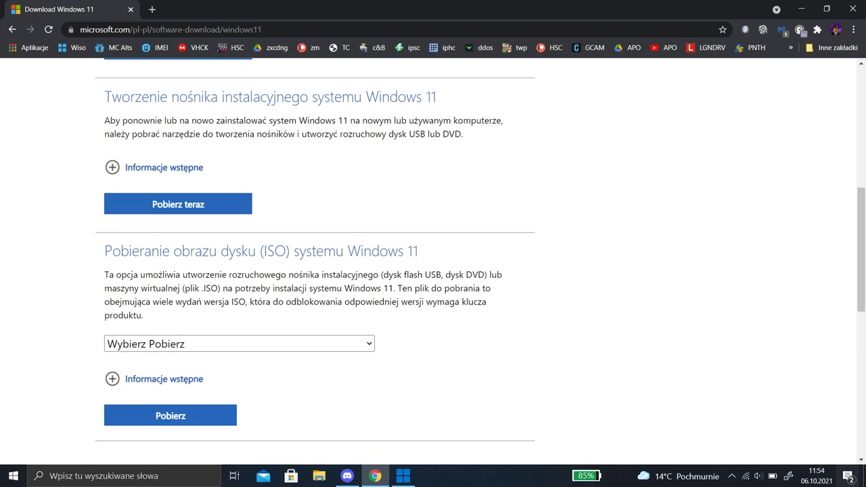
pyautogui.scroll(-1, 432, 262)
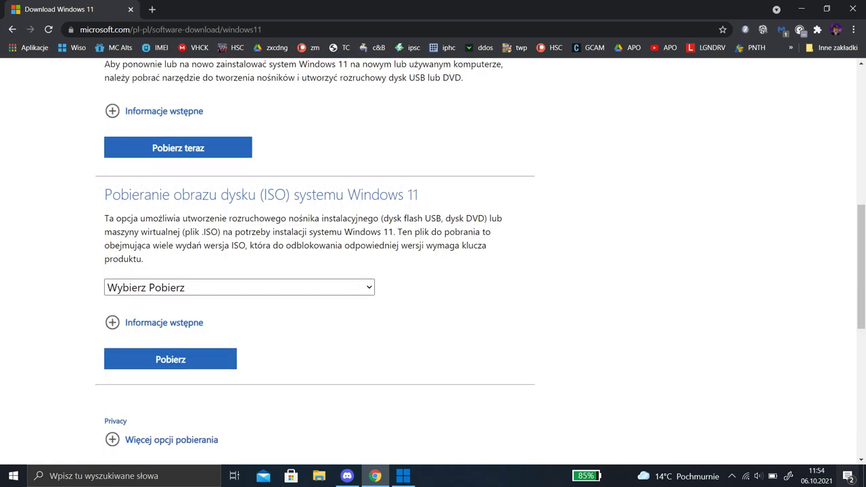
pyautogui.scroll(2, 433, 262)
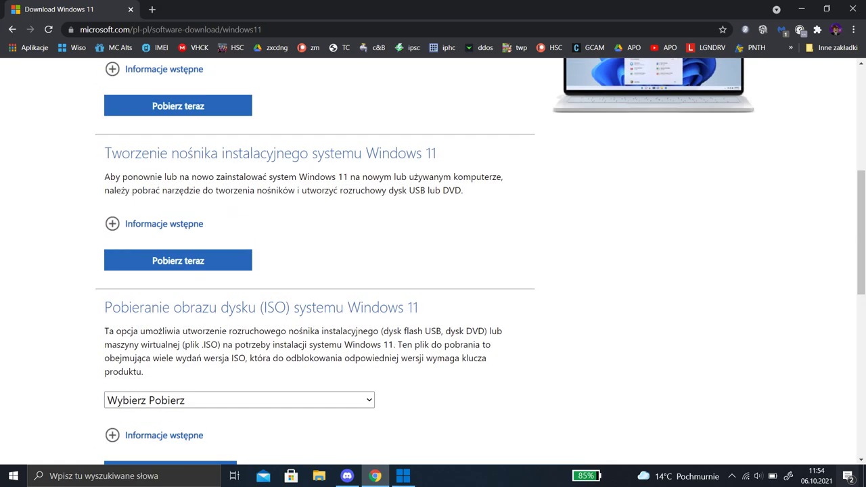
pyautogui.scroll(-1, 433, 262)
pyautogui.scroll(3, 433, 262)
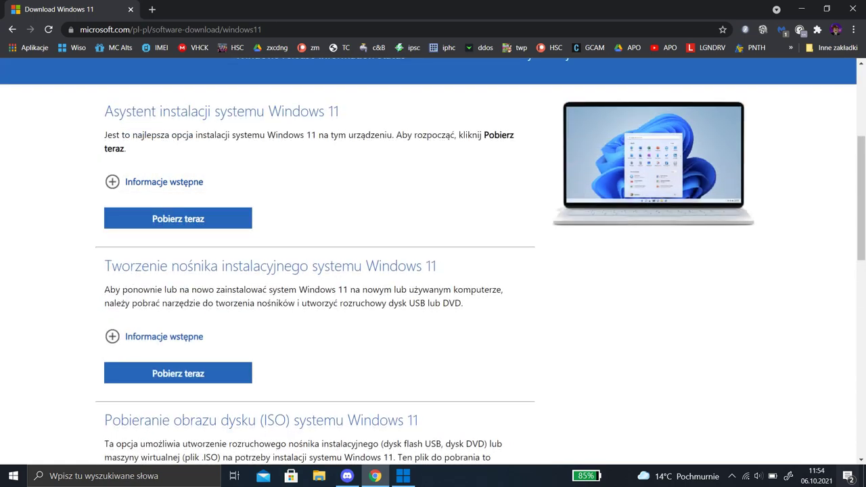
pyautogui.scroll(-2, 311, 223)
pyautogui.scroll(-2, 311, 261)
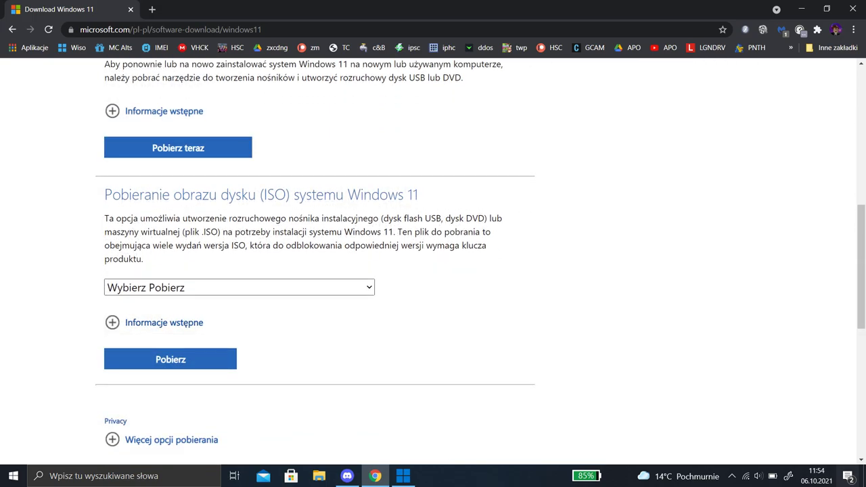
# Choose Windows 11 in the ISO download list, scroll back up, and close Chrome
pyautogui.click(239, 287)
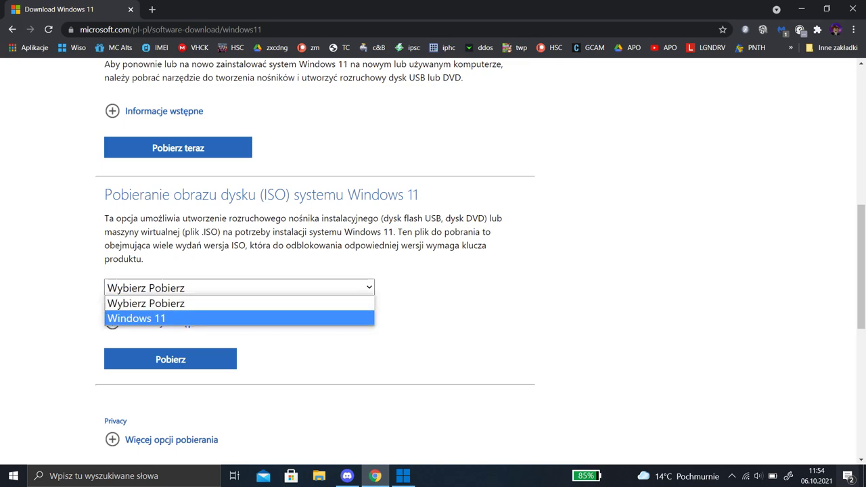
pyautogui.click(136, 318)
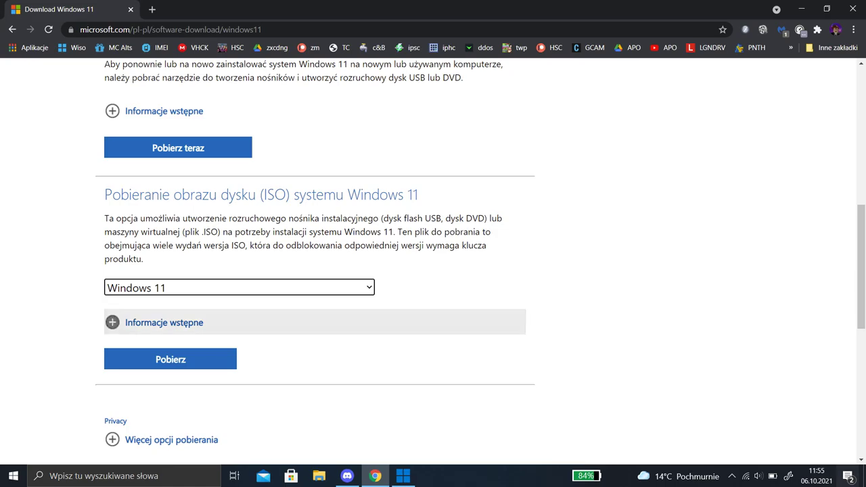
pyautogui.scroll(6, 171, 359)
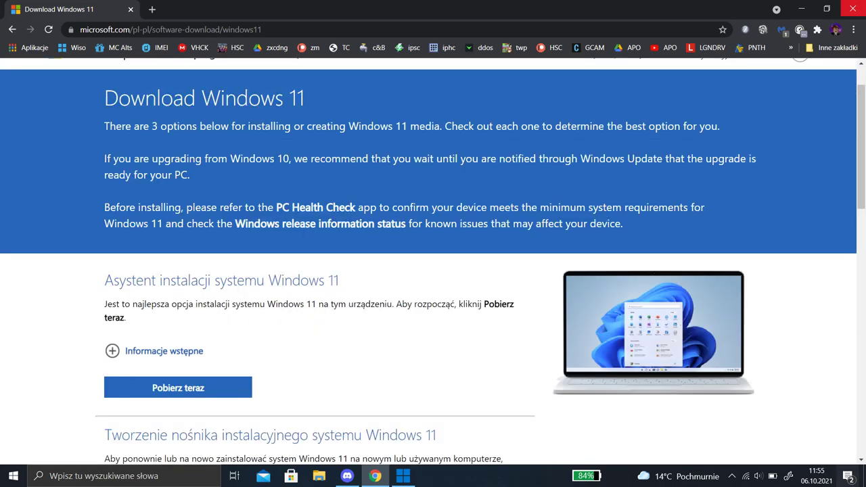
pyautogui.click(853, 9)
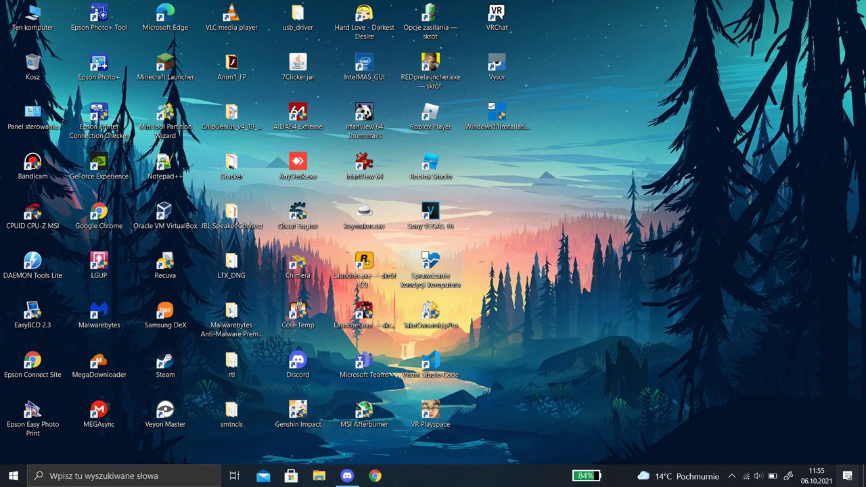
# Launch PC Health Check from its desktop shortcut and run 'Sprawdź teraz' to confirm compatibility
pyautogui.click(430, 264)
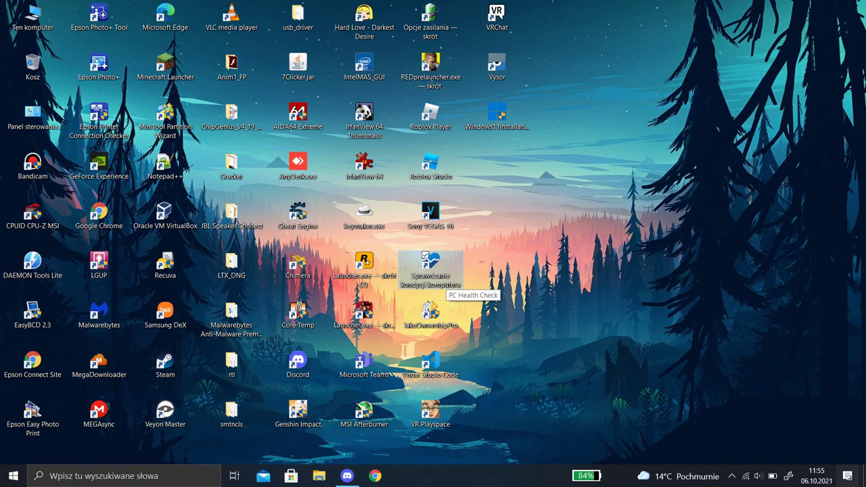
pyautogui.doubleClick(436, 274)
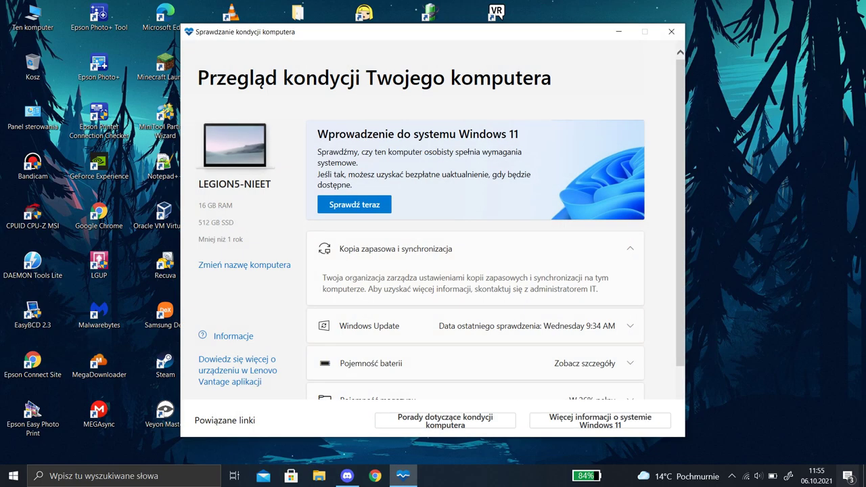
pyautogui.click(354, 204)
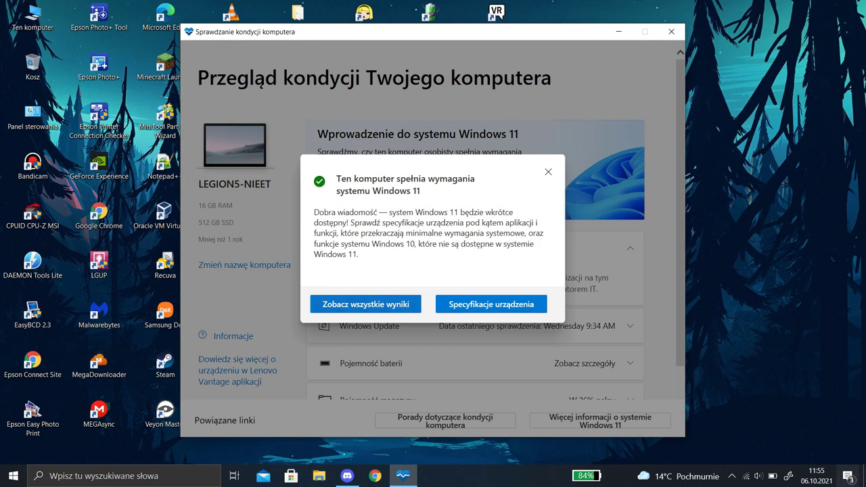
pyautogui.moveTo(337, 178); pyautogui.dragTo(475, 180)
pyautogui.click(475, 179)
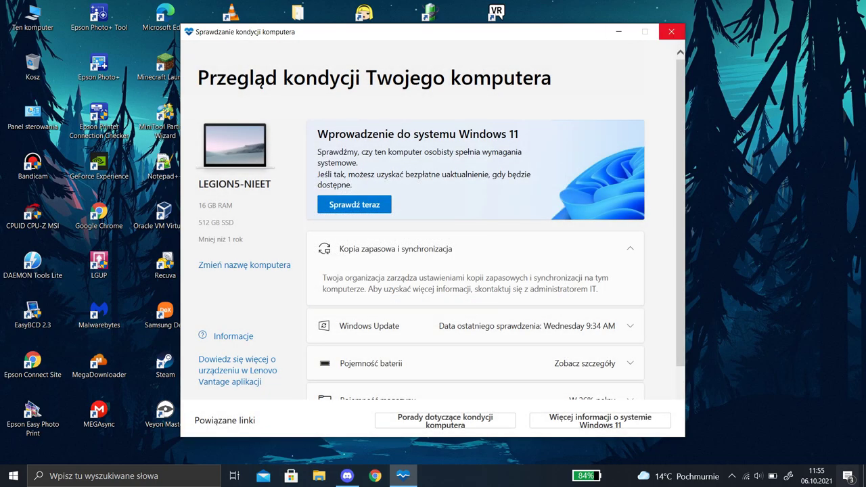
# Close PC Health Check, bring up the Installation Assistant from the tray, and accept the licence terms
pyautogui.click(671, 31)
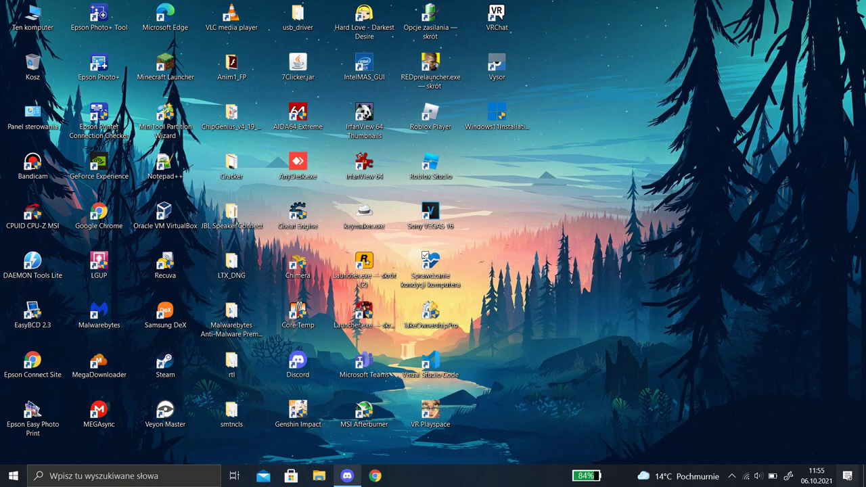
pyautogui.rightClick(347, 476)
pyautogui.click(308, 452)
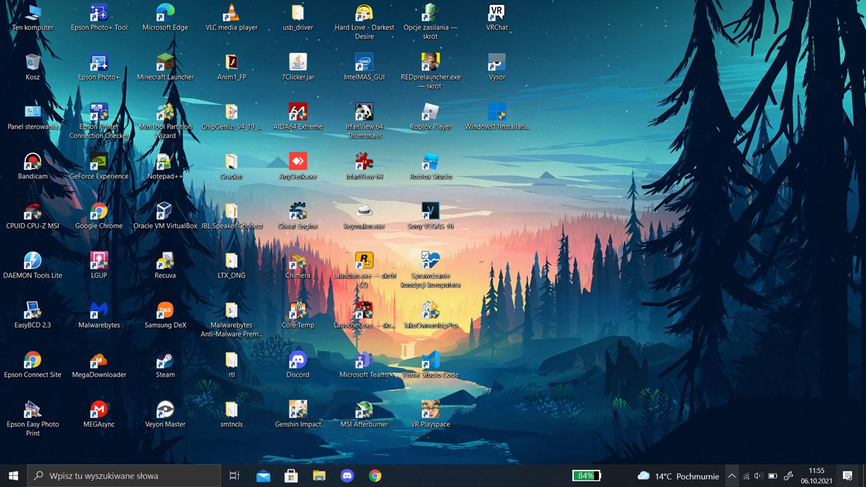
pyautogui.click(732, 476)
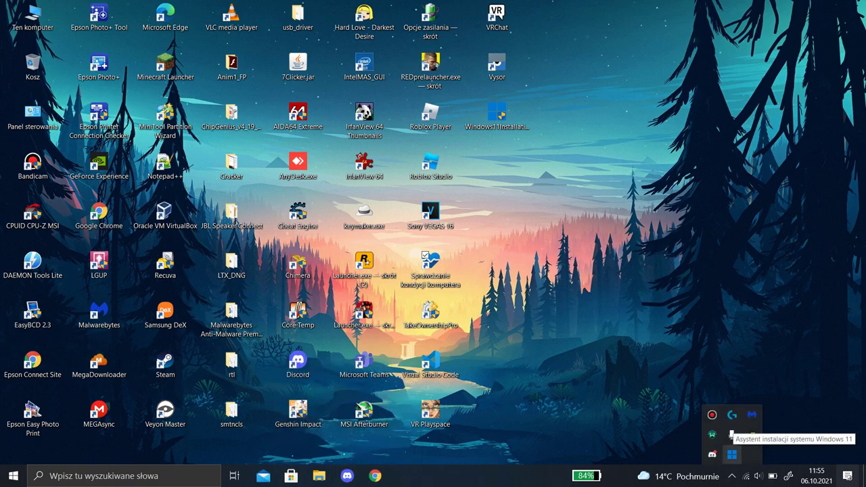
pyautogui.click(731, 454)
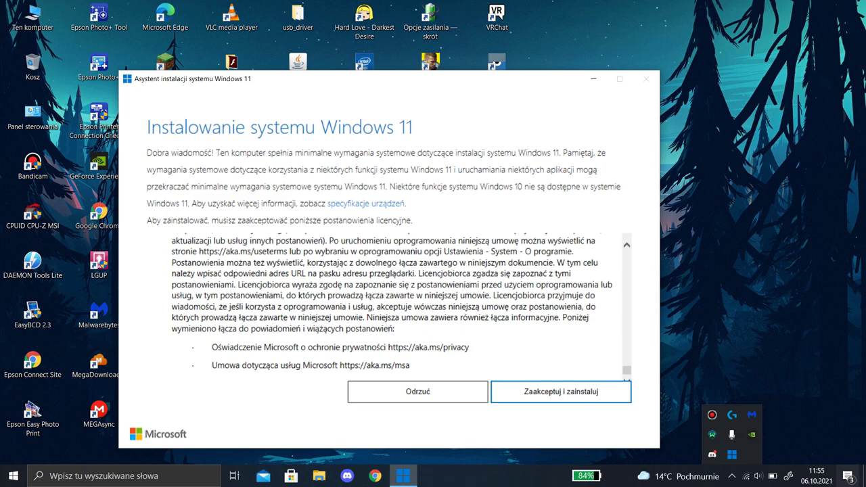
pyautogui.press('Return')
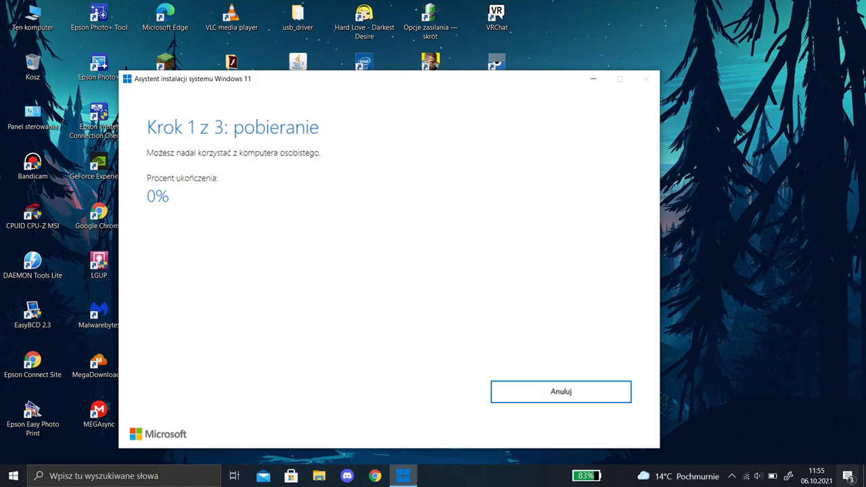
# Check the hidden tray apps and dismiss them while the Windows 11 download runs
pyautogui.click(731, 476)
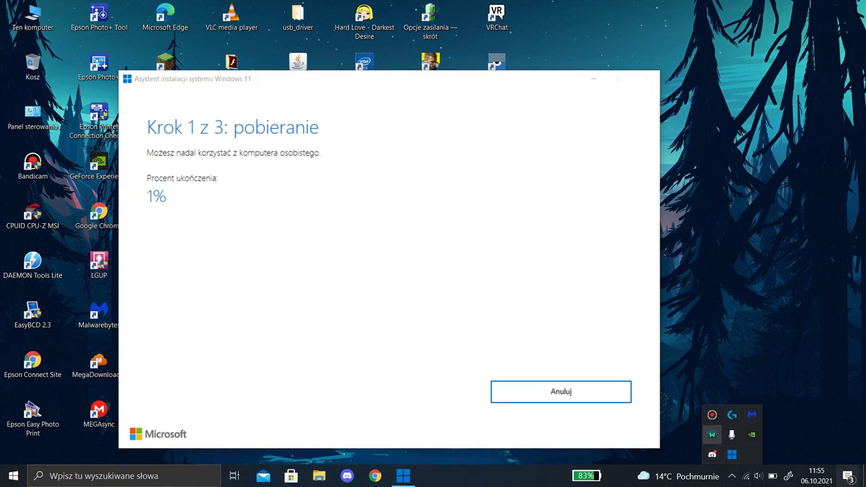
pyautogui.press('Escape')
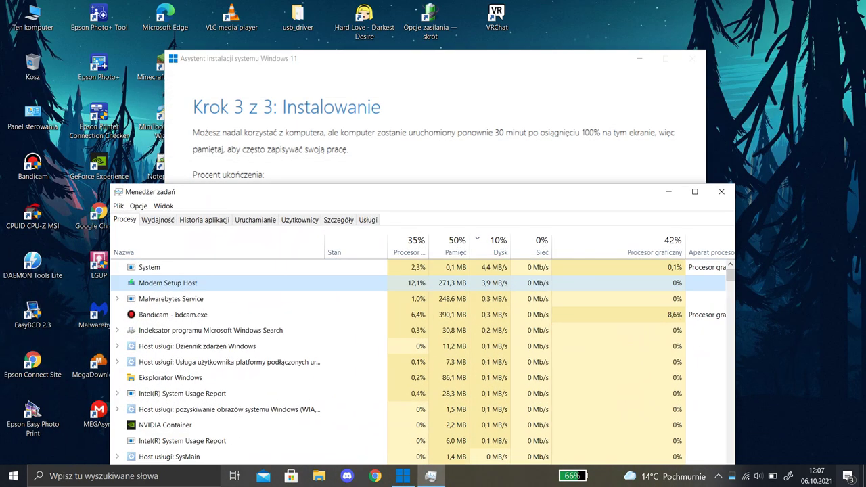
# Drag Task Manager aside to uncover the installer's progress, now at Step 2 of 3
pyautogui.moveTo(271, 191); pyautogui.dragTo(292, 182)
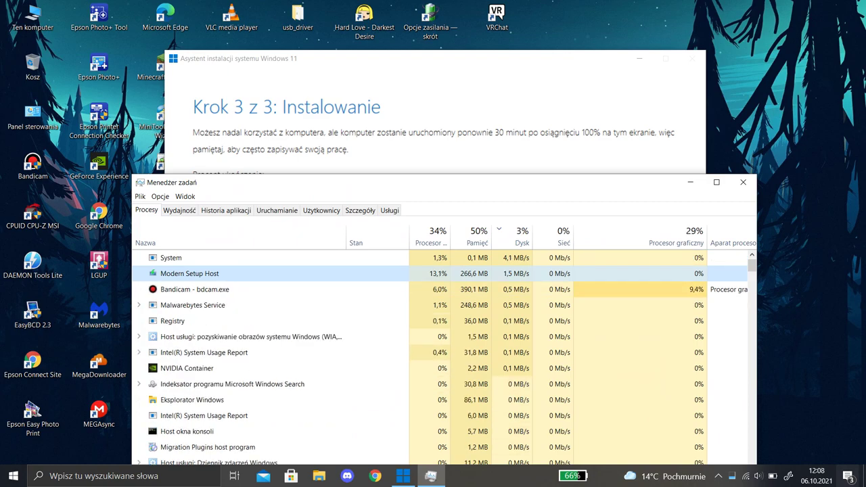
pyautogui.moveTo(293, 182); pyautogui.dragTo(303, 160)
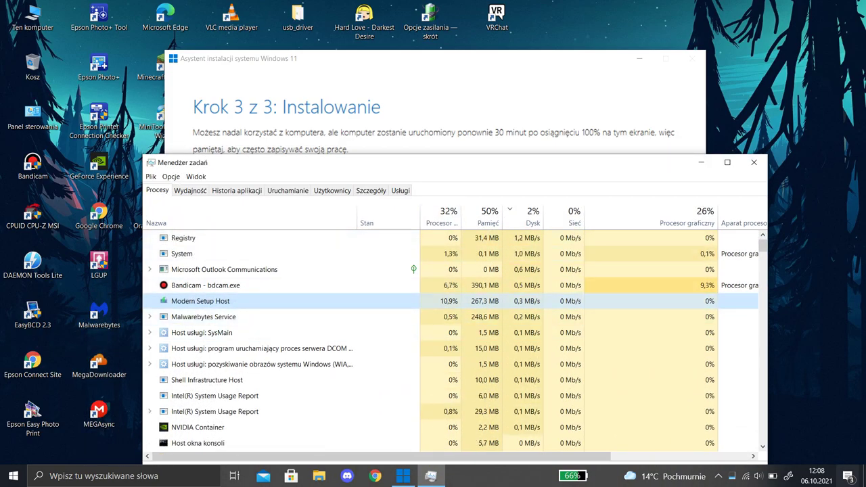
pyautogui.moveTo(304, 162); pyautogui.dragTo(288, 113)
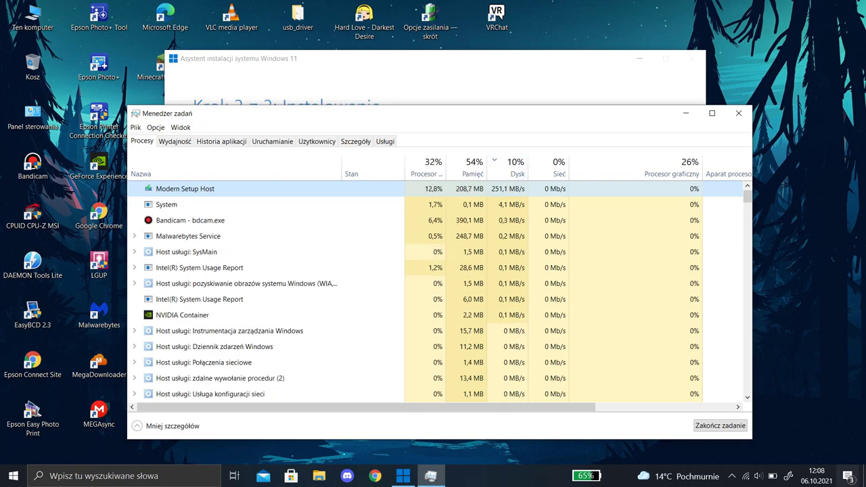
pyautogui.moveTo(270, 113); pyautogui.dragTo(213, 228)
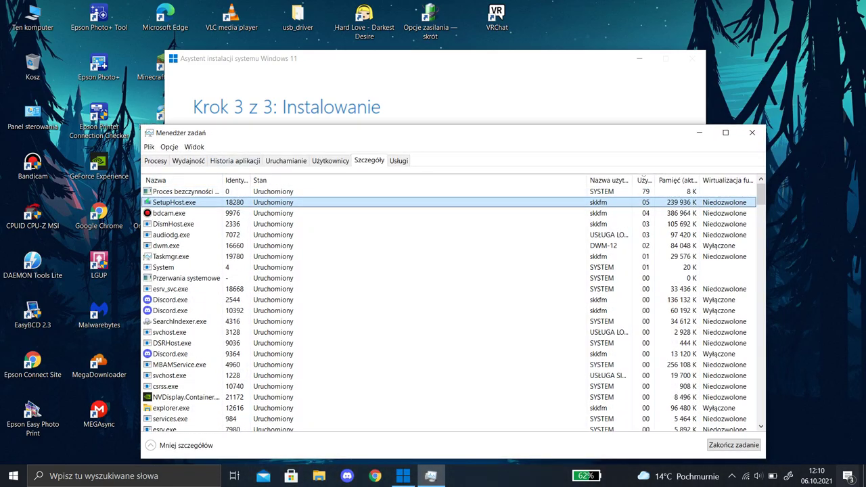
# Set the SetupHost.exe process to realtime priority (Czasu rzeczywistego) in Task Manager
pyautogui.rightClick(185, 202)
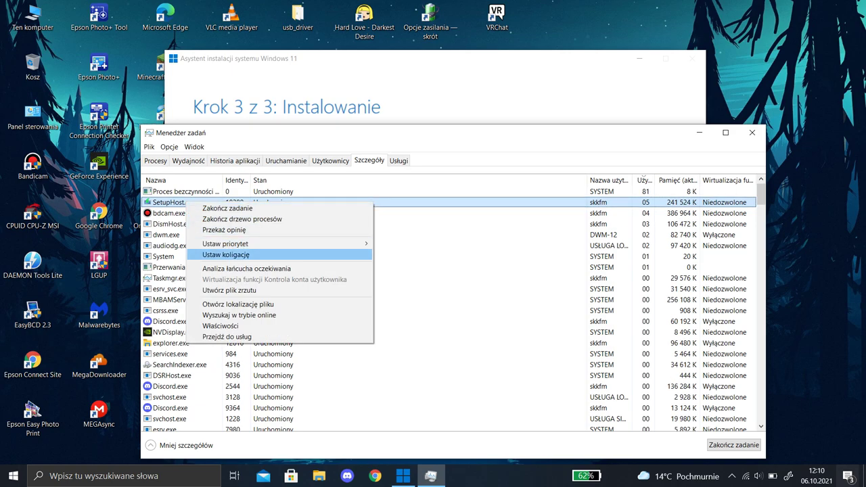
pyautogui.moveTo(284, 243)
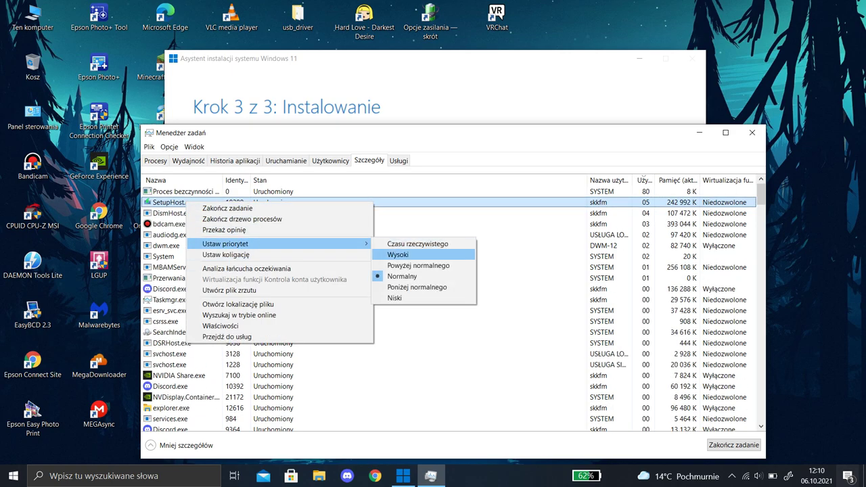
pyautogui.click(417, 243)
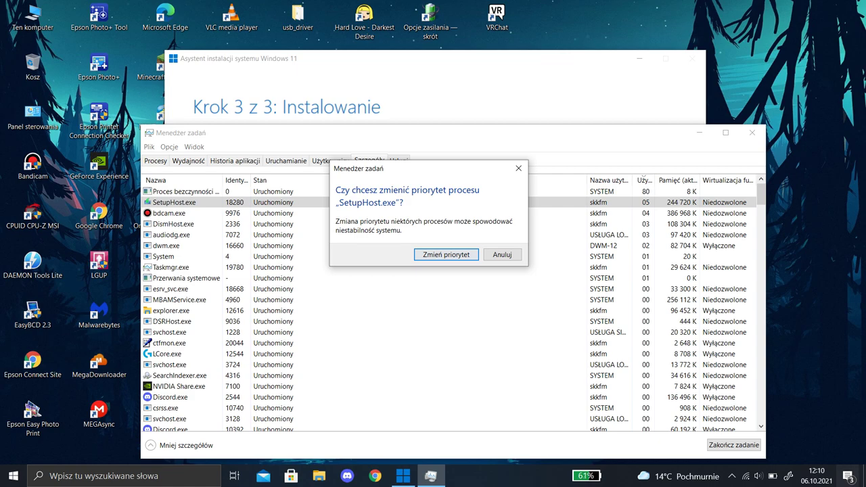
pyautogui.press('Return')
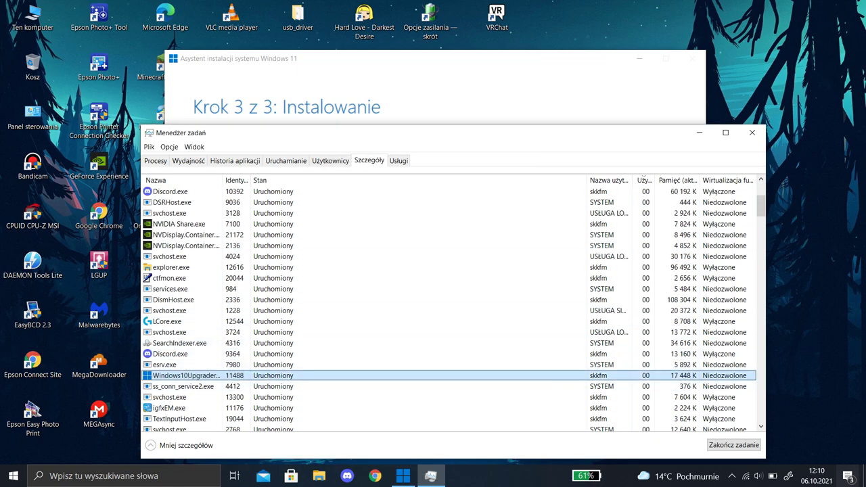
# Set Windows10UpgraderApp.exe to realtime priority and move Task Manager aside to show the installer
pyautogui.hotkey('ctrl', '+')
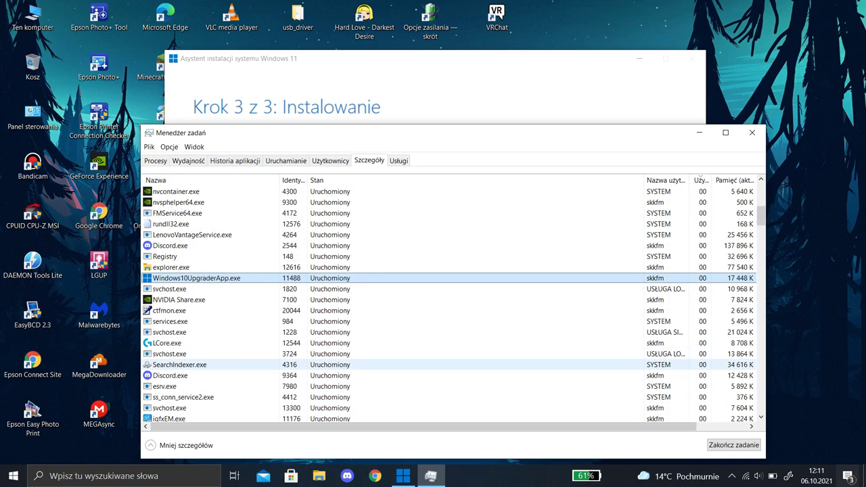
pyautogui.rightClick(217, 278)
pyautogui.moveTo(257, 318)
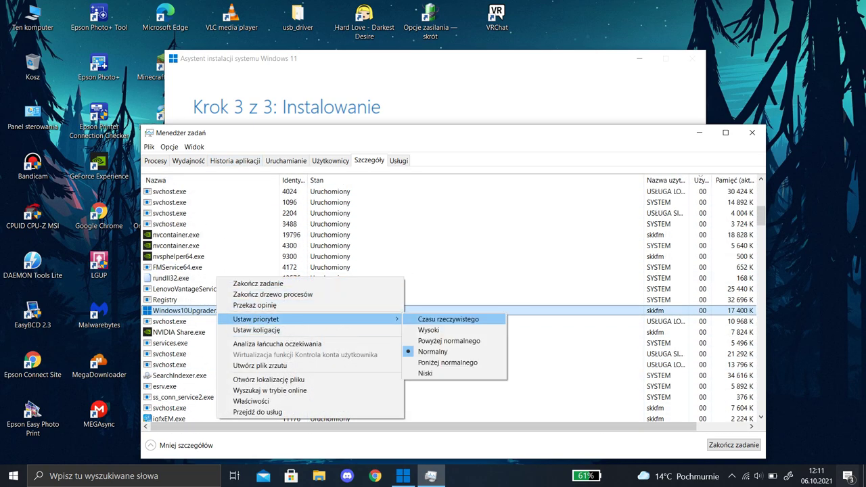
pyautogui.click(446, 319)
pyautogui.click(392, 255)
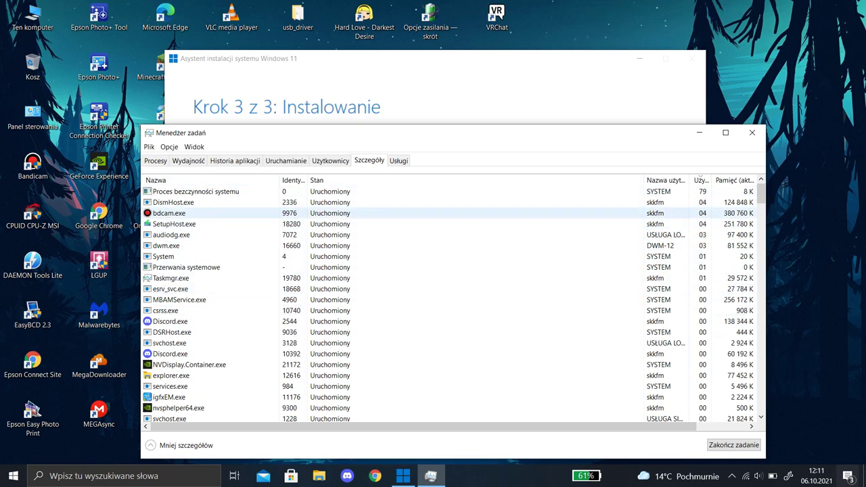
pyautogui.moveTo(406, 133); pyautogui.dragTo(302, 231)
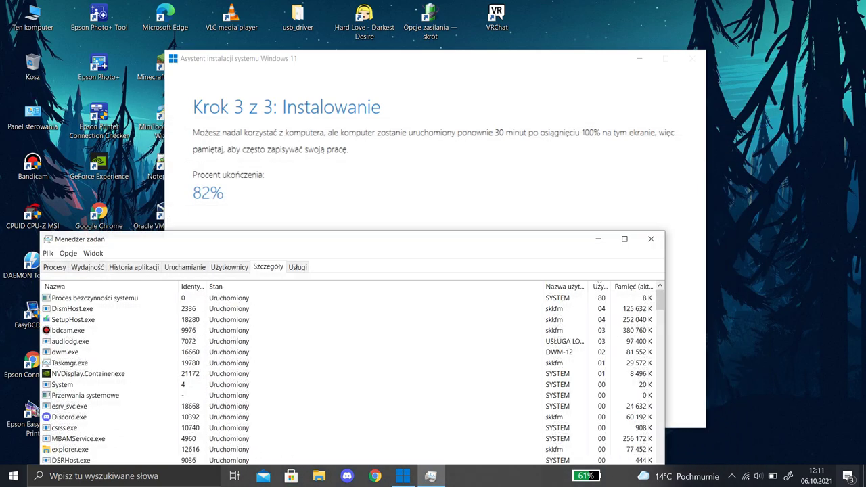
# Reposition Task Manager and sort processes by Procesor, then Dysk, while the installer reaches 100%
pyautogui.click(647, 230)
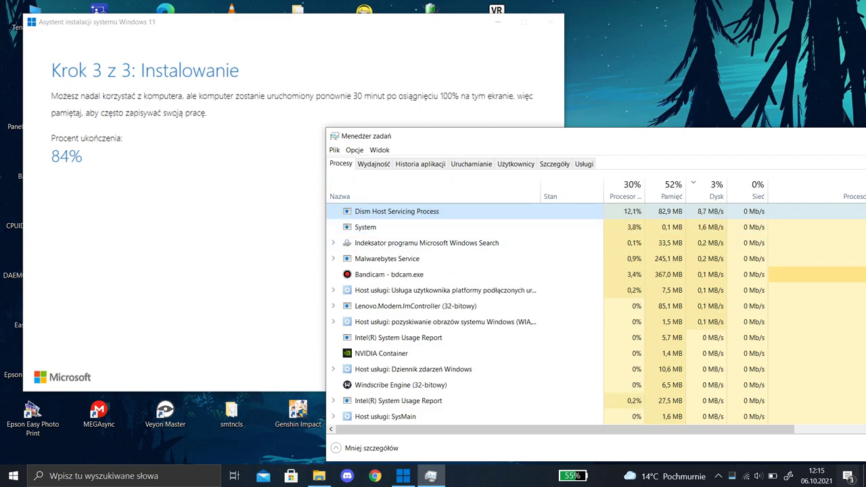
pyautogui.moveTo(420, 136); pyautogui.dragTo(229, 138)
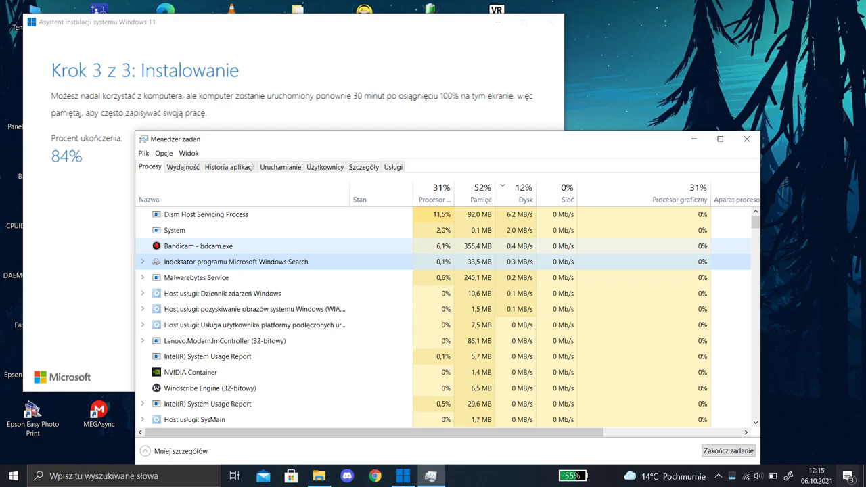
pyautogui.moveTo(230, 138); pyautogui.dragTo(300, 139)
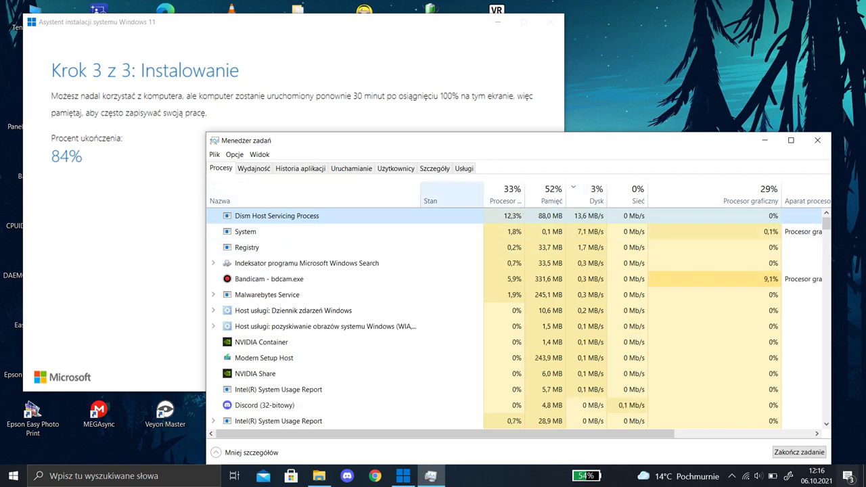
pyautogui.hotkey('alt', 'Tab')
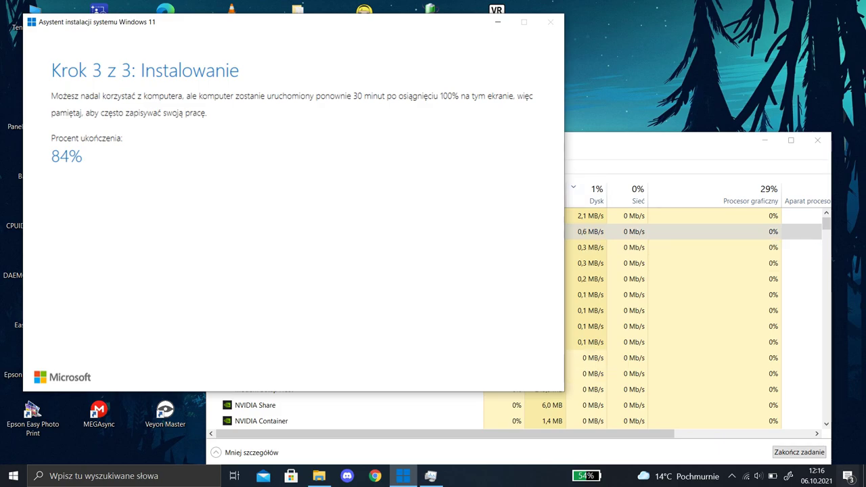
pyautogui.hotkey('alt', 'Tab')
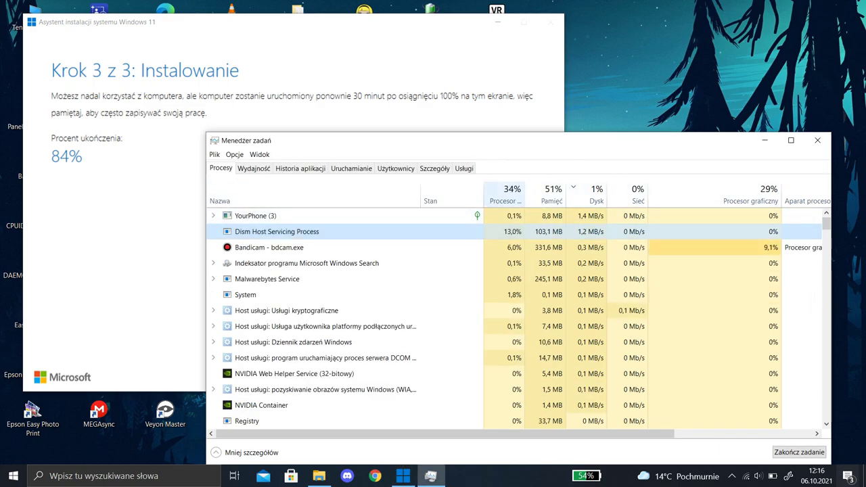
pyautogui.click(504, 194)
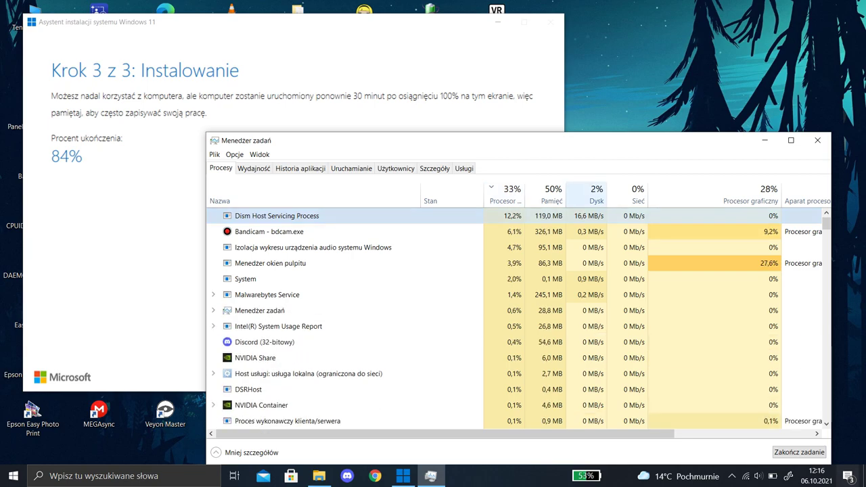
pyautogui.click(587, 195)
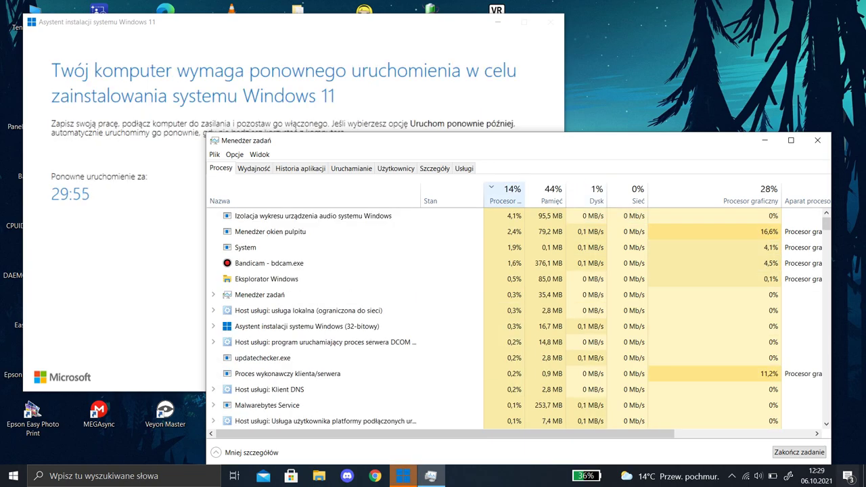
# Close Task Manager and choose 'Uruchom ponownie teraz' in the installation assistant
pyautogui.hotkey('alt', 'F4')
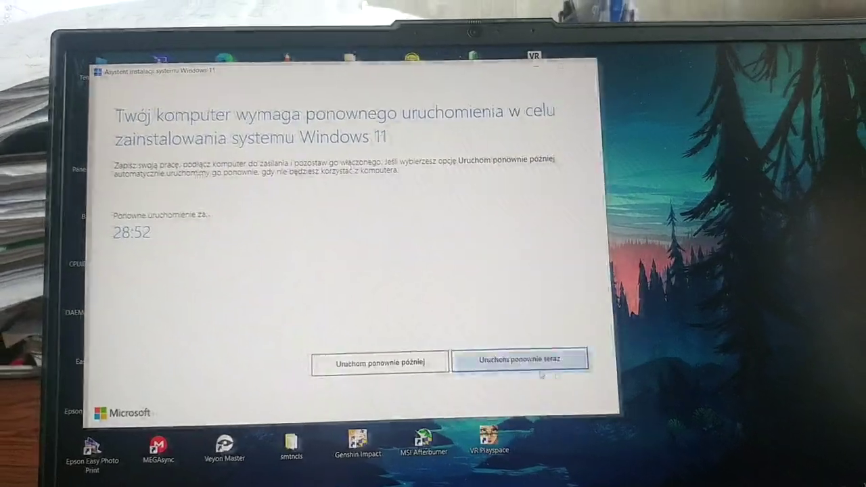
pyautogui.click(534, 348)
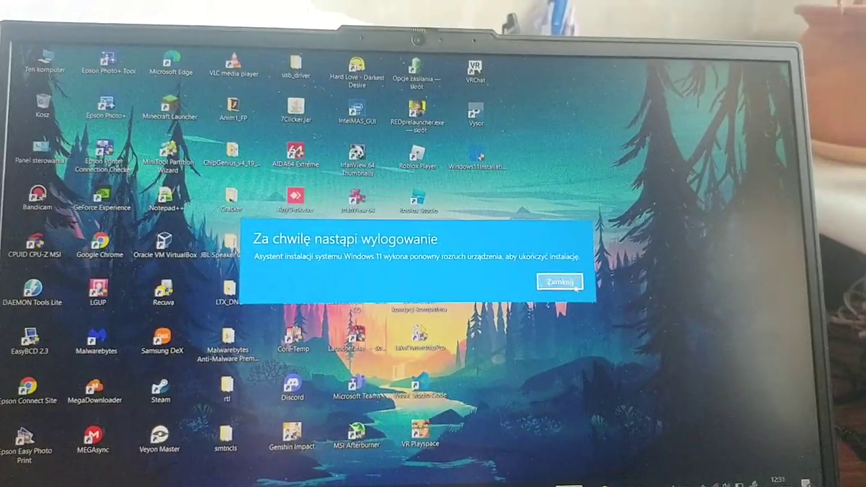
# Close the 'Za chwilę nastąpi wylogowanie' sign-out notice and let the PC reboot
pyautogui.click(575, 285)
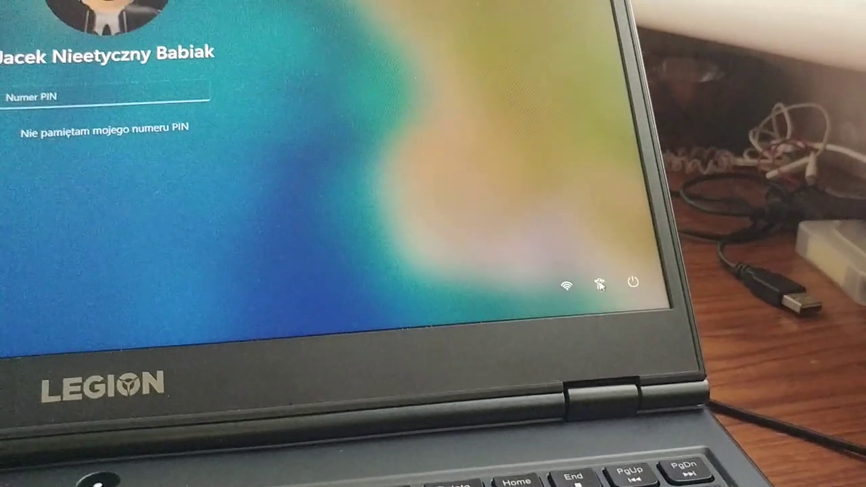
pyautogui.click(599, 285)
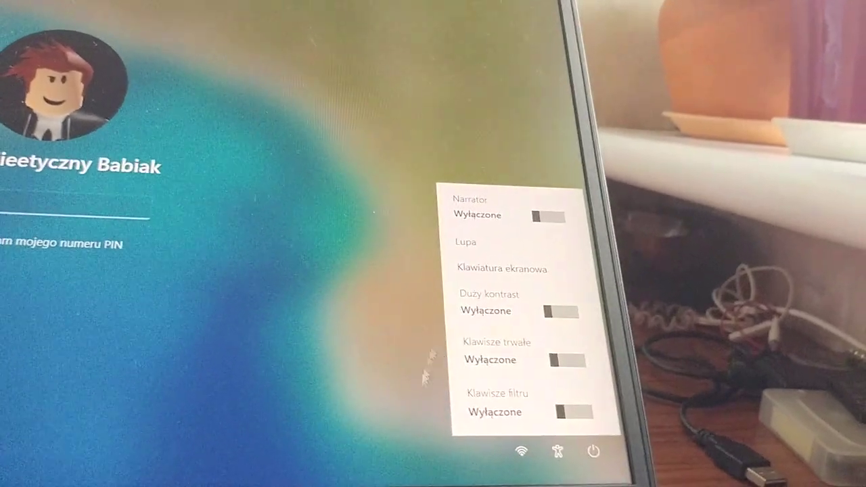
pyautogui.click(440, 406)
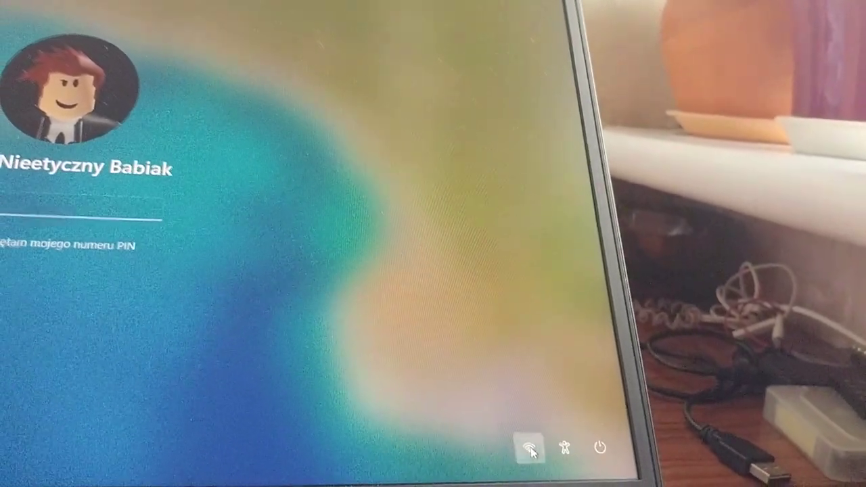
pyautogui.click(529, 450)
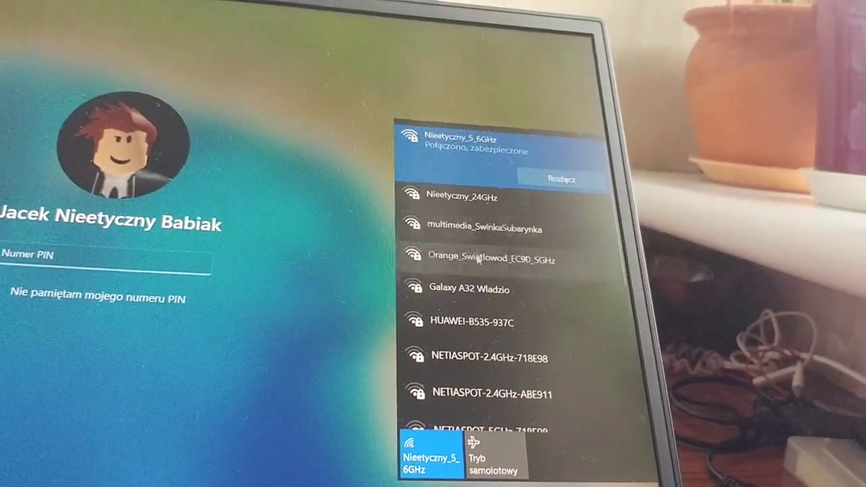
pyautogui.scroll(-5, 475, 252)
pyautogui.scroll(5, 483, 379)
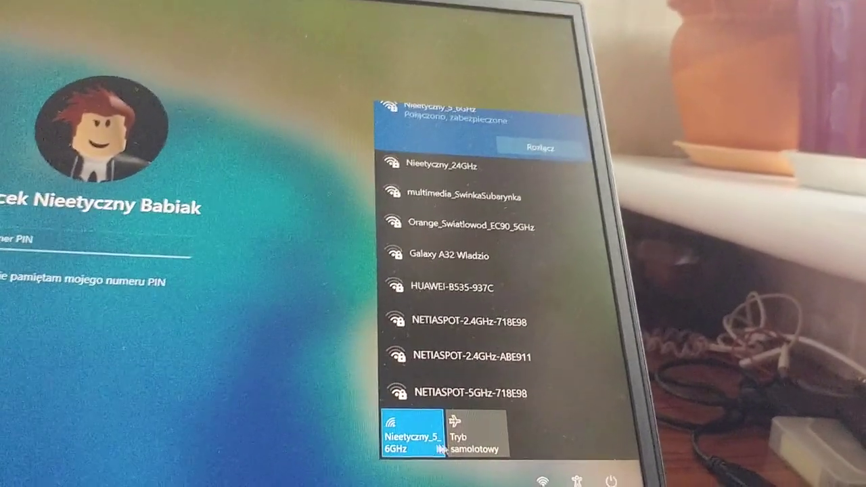
# Dismiss the Wi-Fi network list and enter the account PIN in the 'Numer PIN' field
pyautogui.click(142, 320)
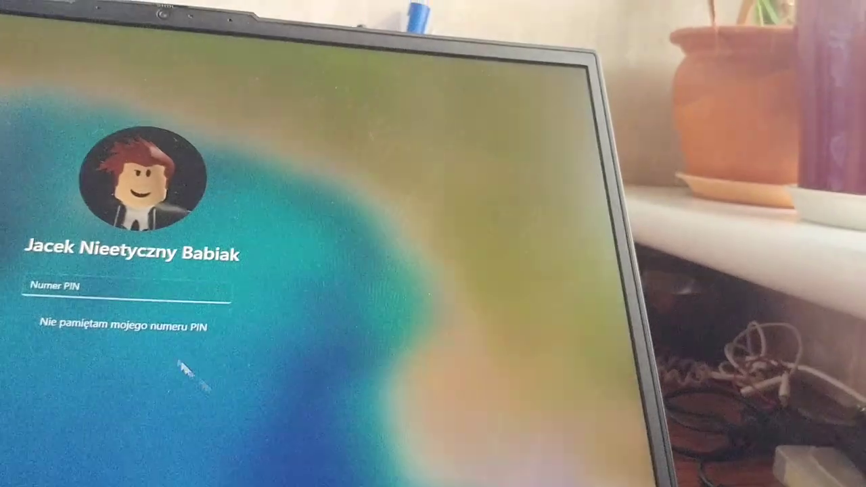
pyautogui.write('1234')
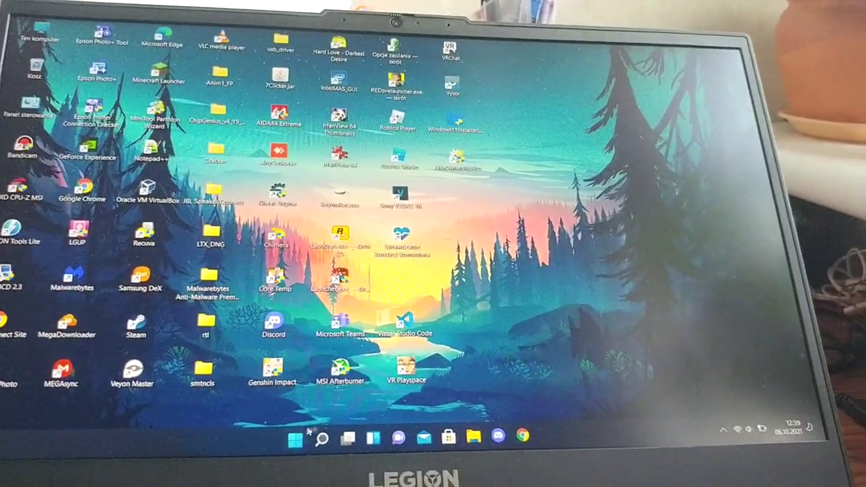
# Open the new Windows 11 Start menu from the centred taskbar and close it again
pyautogui.click(296, 439)
pyautogui.click(296, 440)
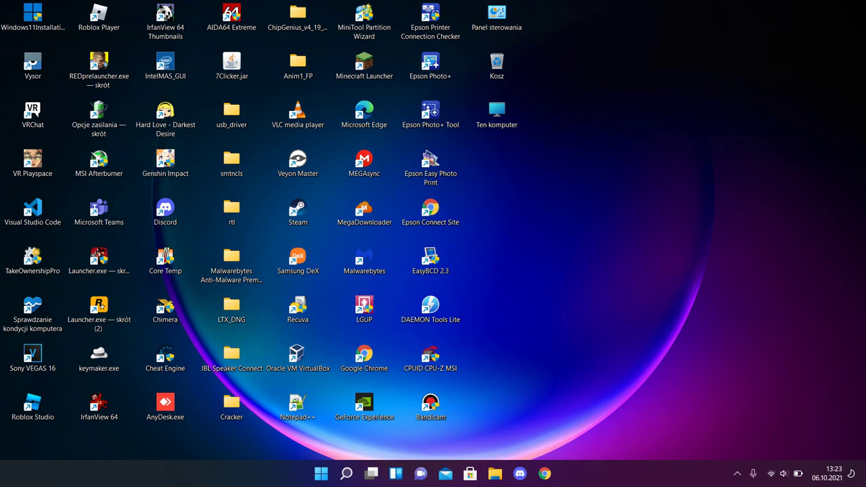
# Change Taskbar alignment under Taskbar behaviors from Center to Left (W lewo)
pyautogui.rightClick(274, 474)
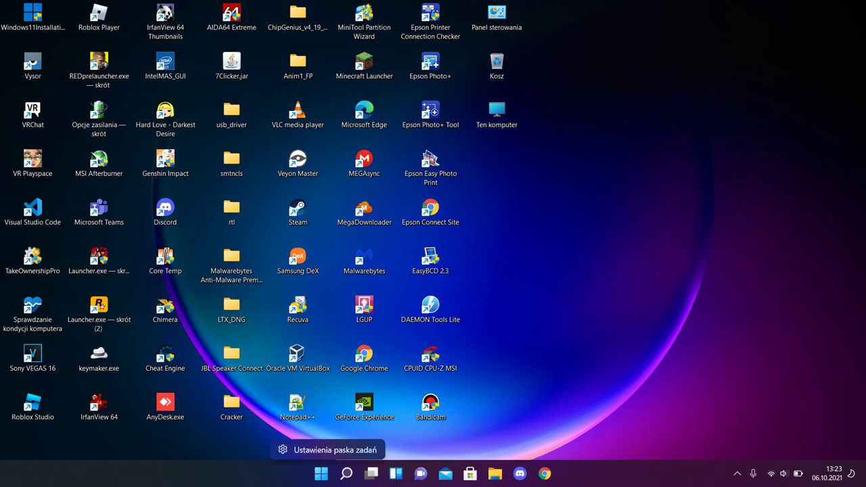
pyautogui.click(328, 450)
pyautogui.scroll(-1, 464, 257)
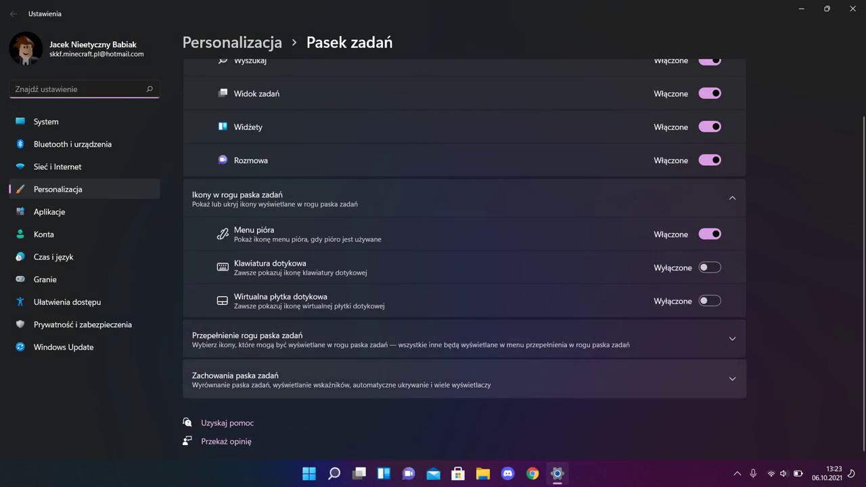
pyautogui.click(464, 379)
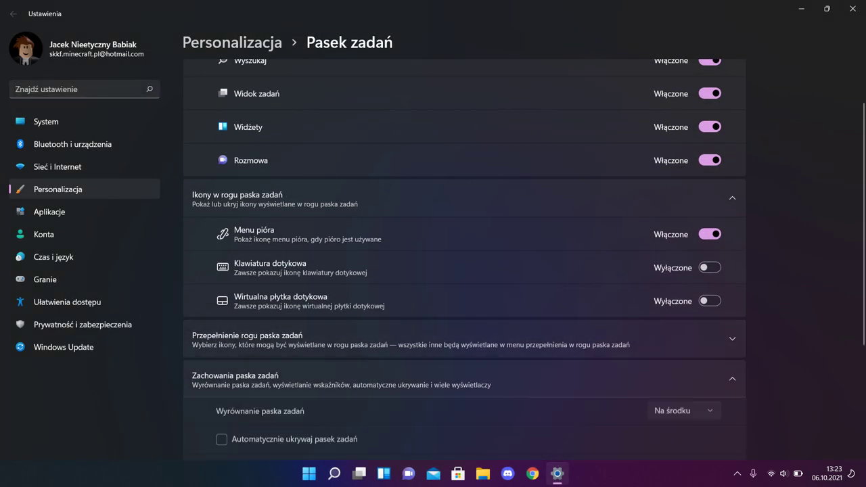
pyautogui.scroll(-3, 464, 271)
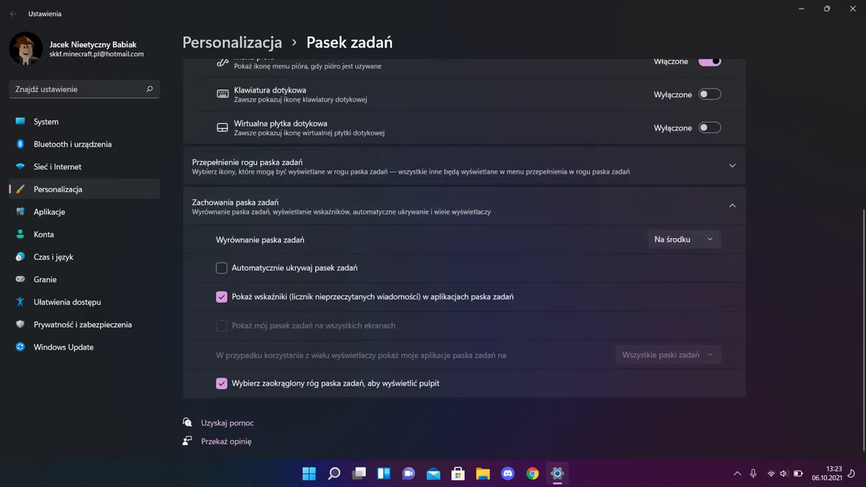
pyautogui.click(684, 239)
pyautogui.click(676, 217)
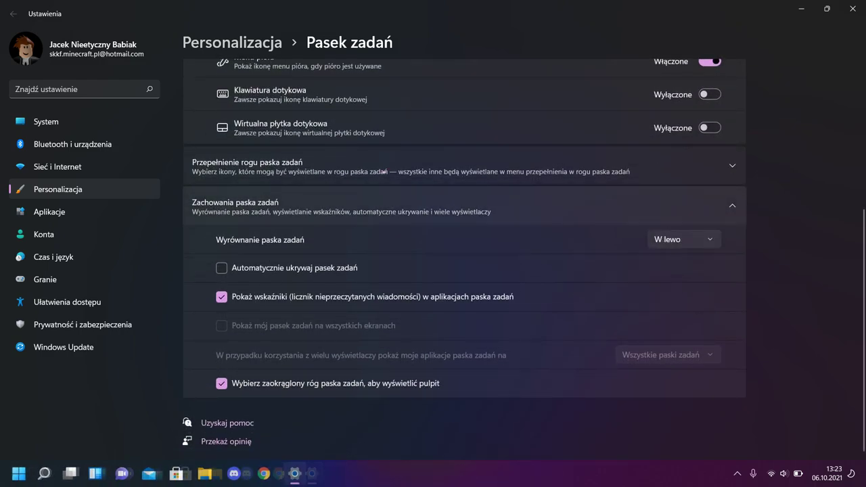
pyautogui.press('super')
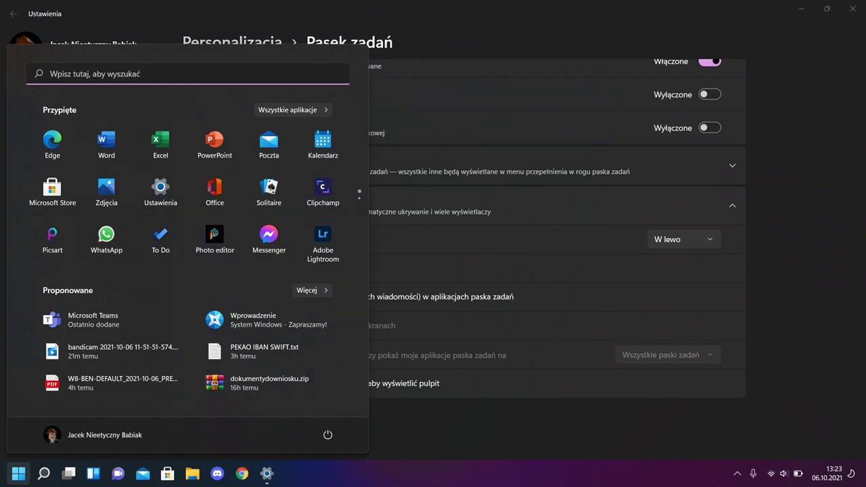
pyautogui.press('super')
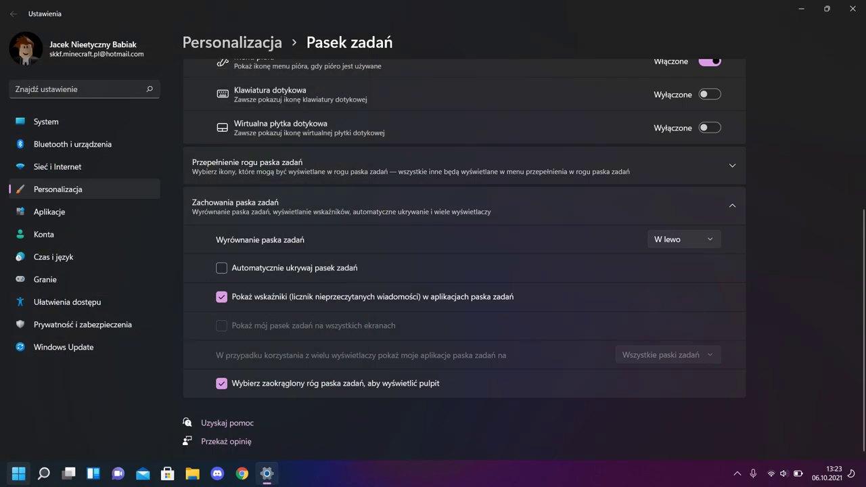
pyautogui.moveTo(43, 474)
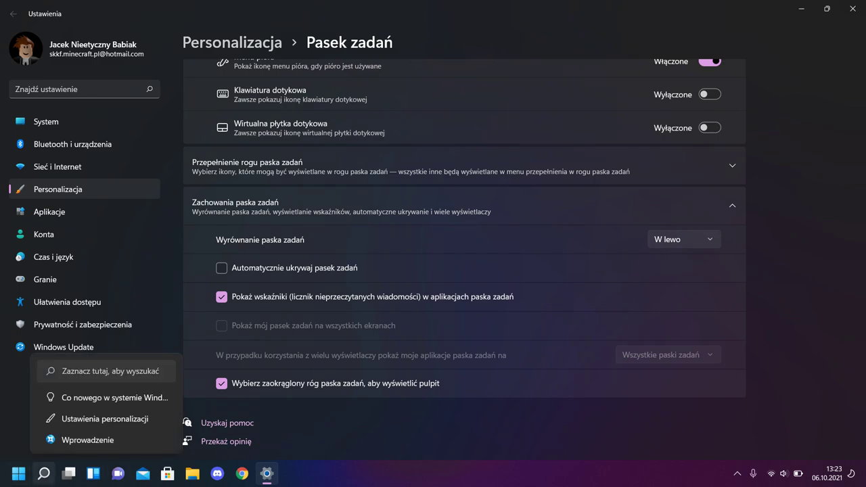
pyautogui.click(43, 473)
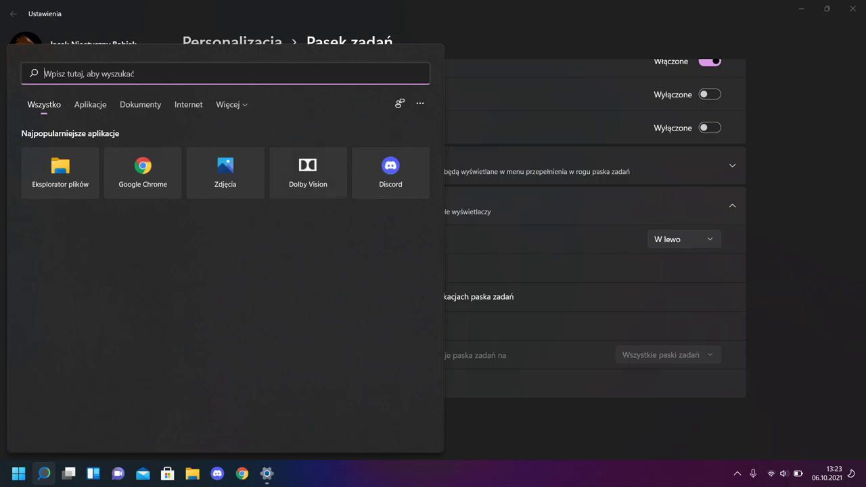
pyautogui.press('Escape')
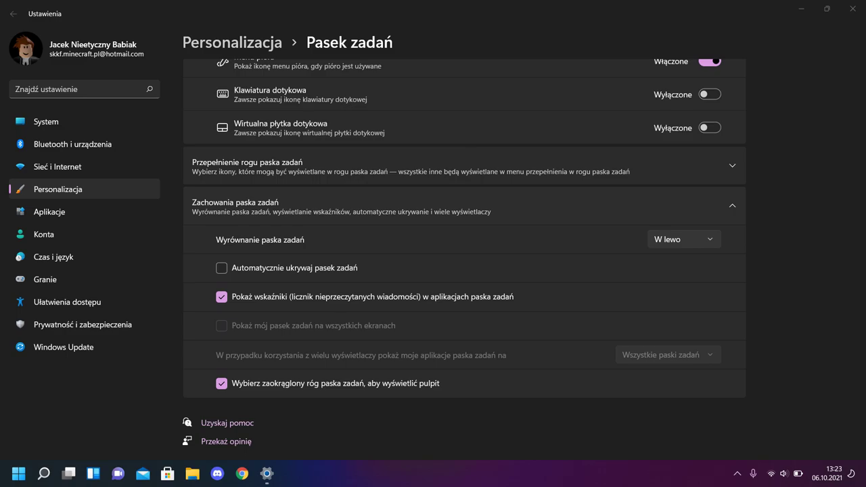
# Expand and collapse the taskbar corner overflow list, then switch to the Windows Update page
pyautogui.scroll(3, 464, 257)
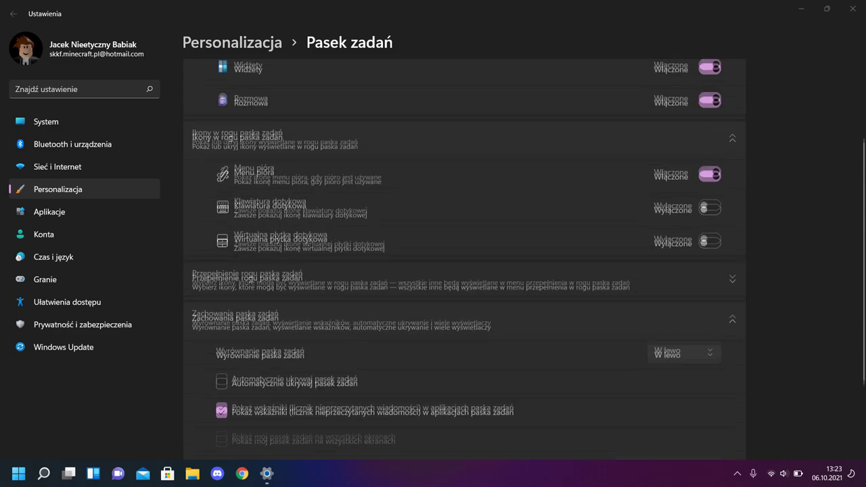
pyautogui.scroll(-3, 464, 257)
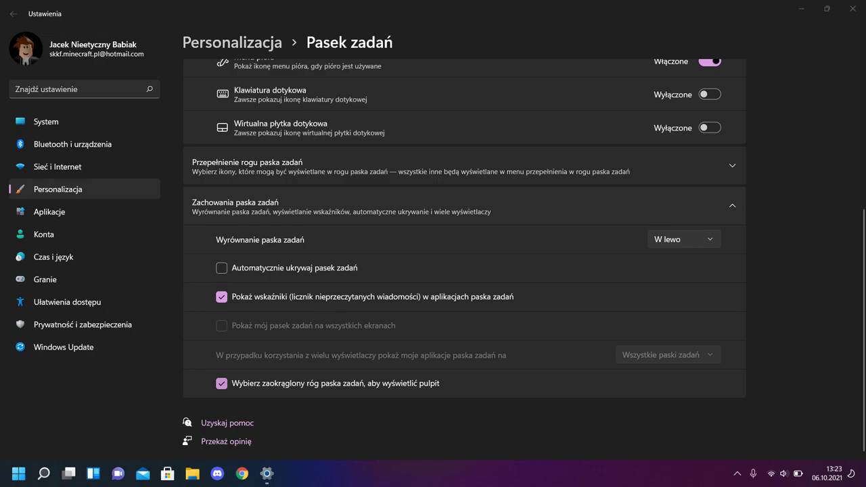
pyautogui.scroll(3, 464, 262)
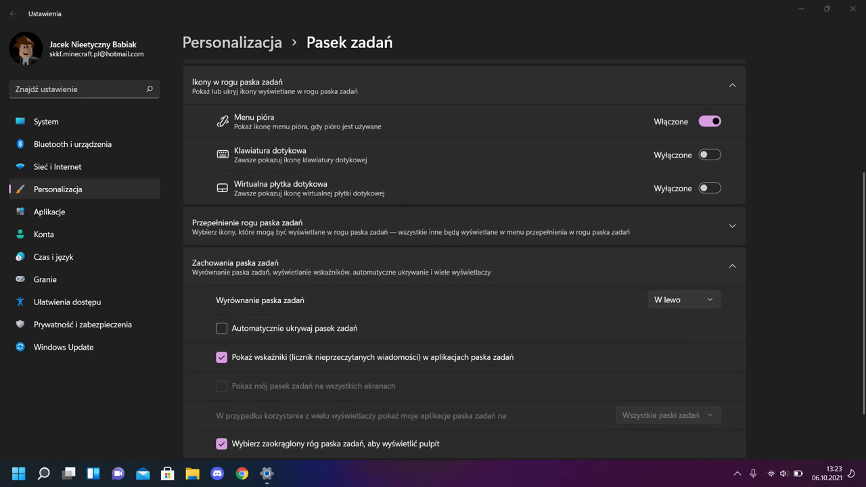
pyautogui.click(464, 286)
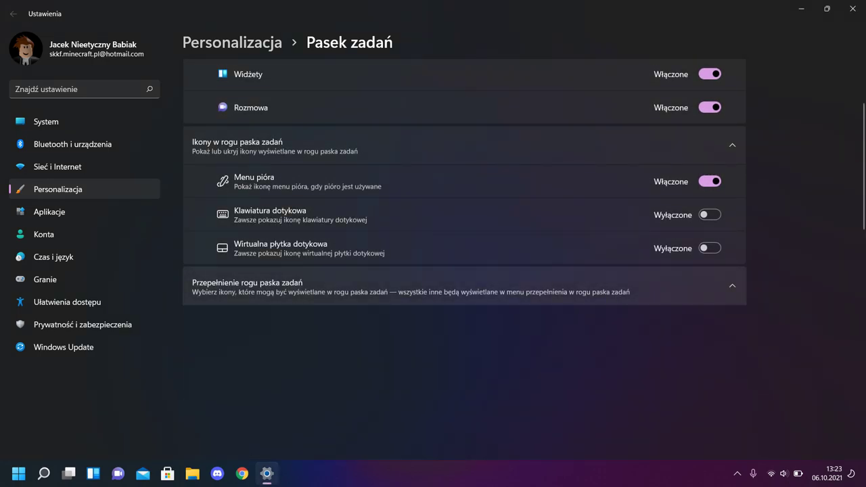
pyautogui.scroll(-3, 464, 259)
pyautogui.scroll(5, 464, 260)
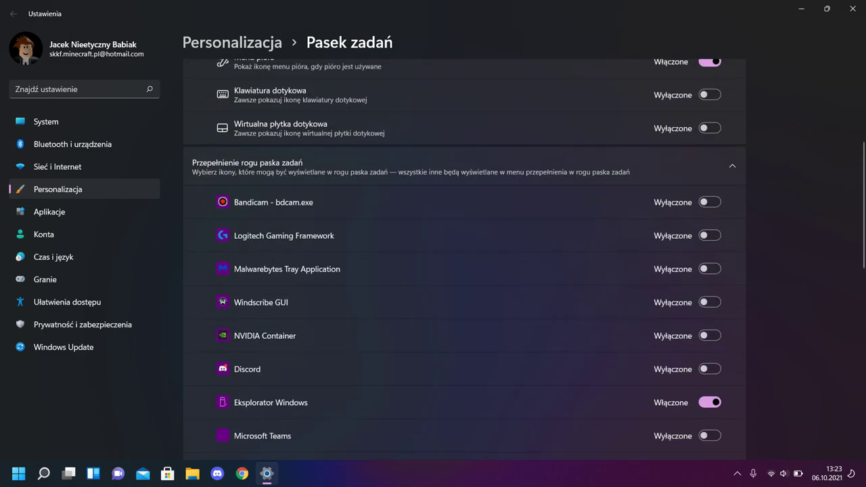
pyautogui.click(464, 397)
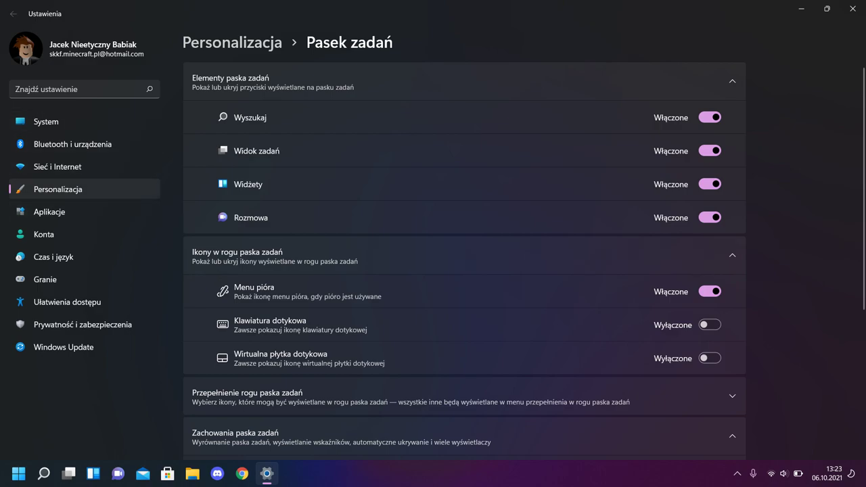
pyautogui.click(64, 347)
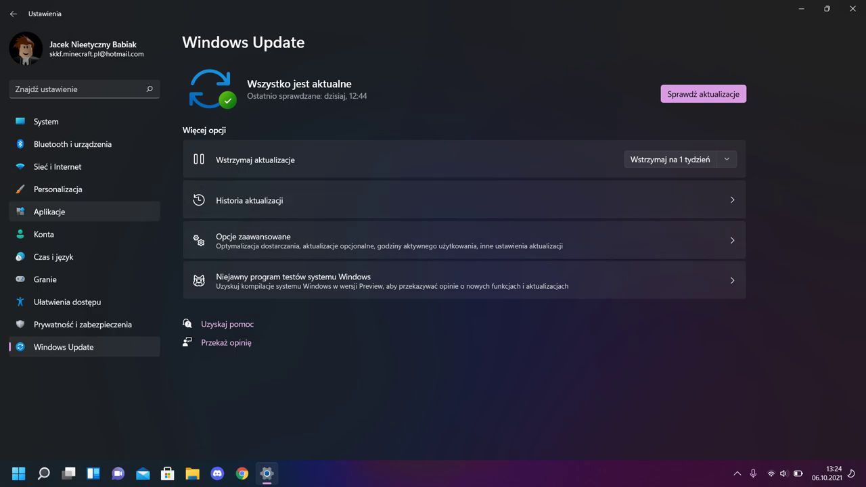
# Open Aplikacje > Aplikacje i funkcje and scroll through the 161 installed apps
pyautogui.click(50, 211)
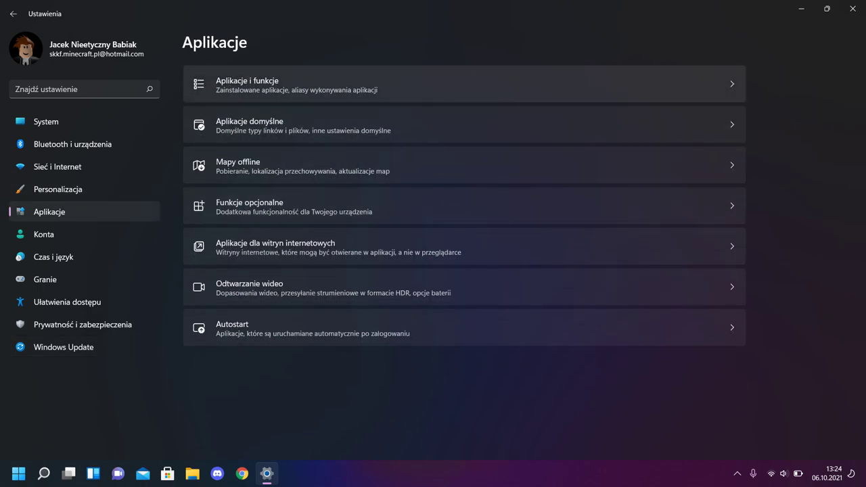
pyautogui.click(247, 84)
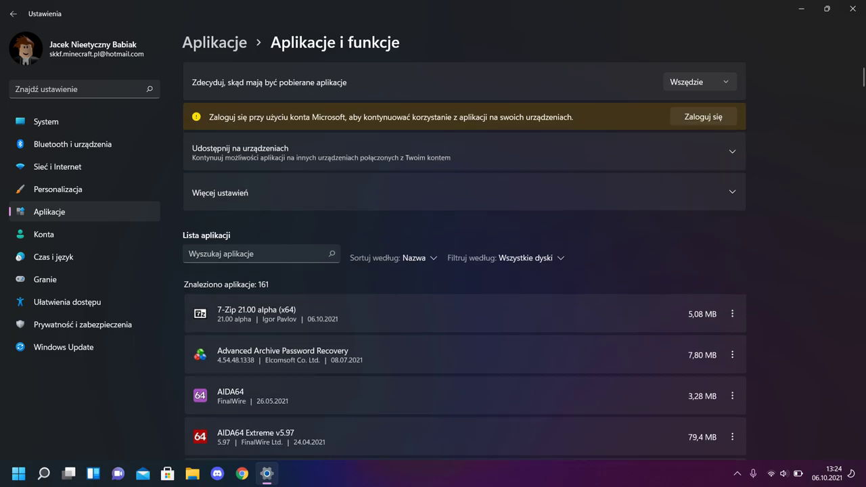
pyautogui.scroll(-5, 464, 304)
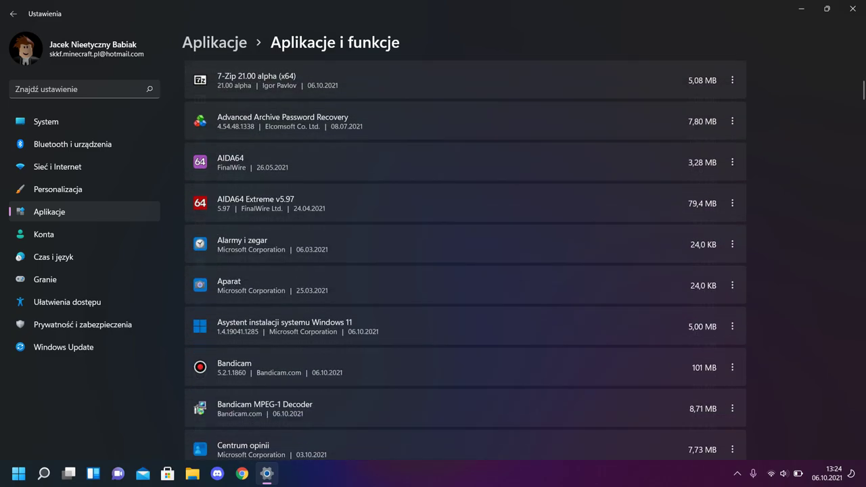
pyautogui.scroll(3, 464, 305)
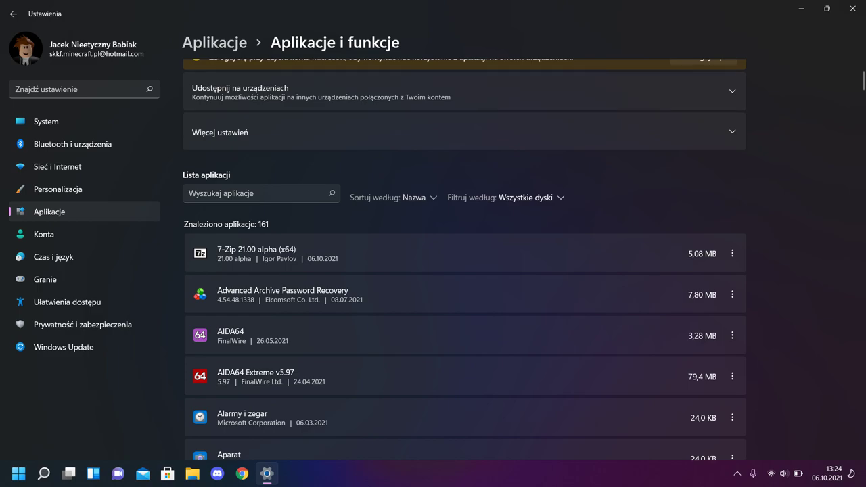
pyautogui.moveTo(849, 7)
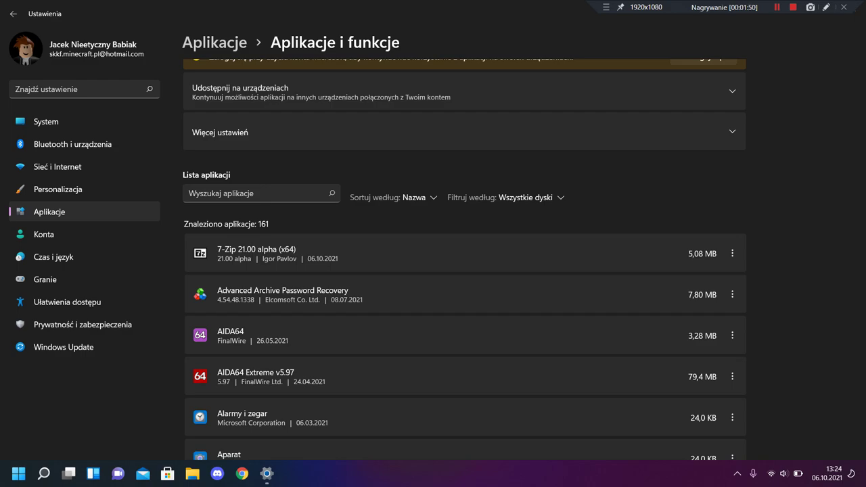
# Close Settings and open File Explorer maximized on Szybki dostęp
pyautogui.press('super+Down')
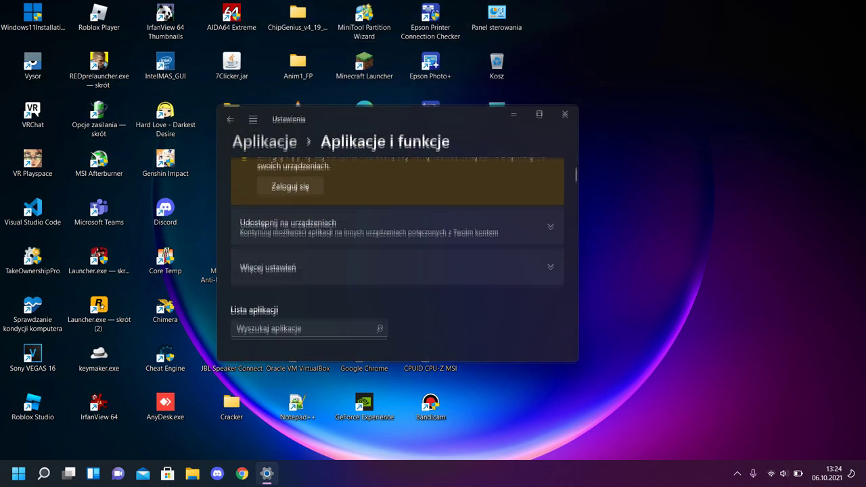
pyautogui.hotkey('alt', 'F4')
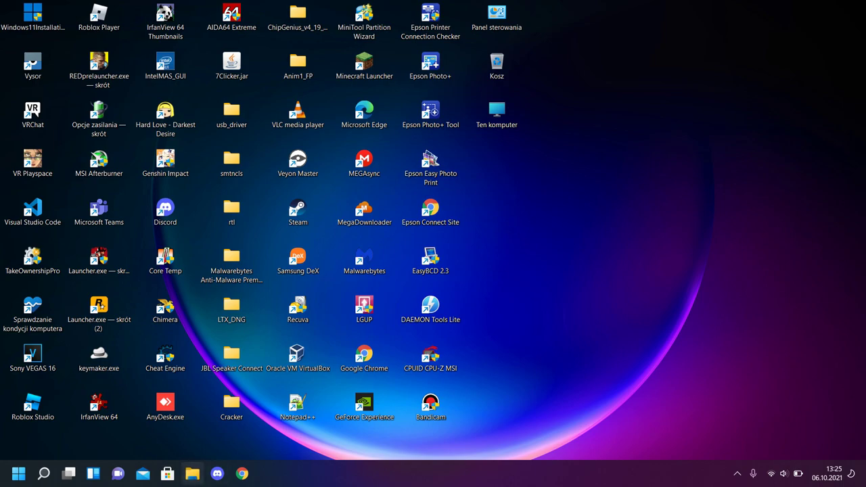
pyautogui.click(192, 473)
pyautogui.doubleClick(270, 93)
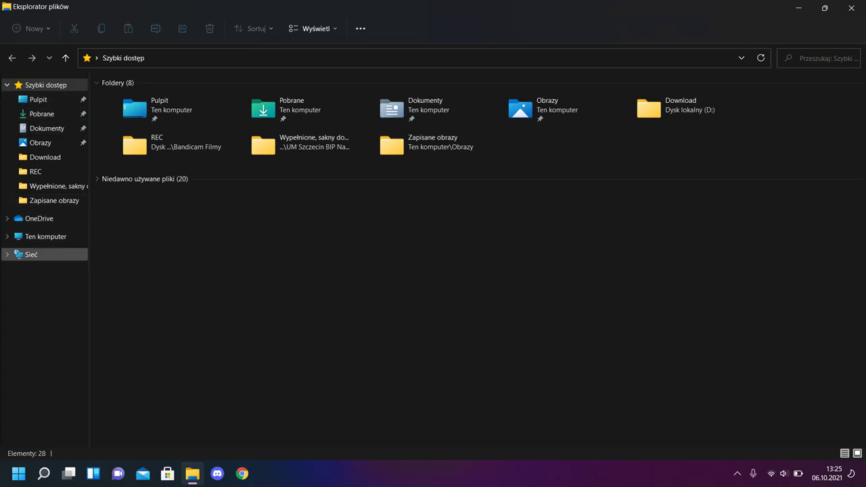
# Go from Ten komputer through drive C: to the zdalne folder and scroll its 74 items
pyautogui.click(45, 236)
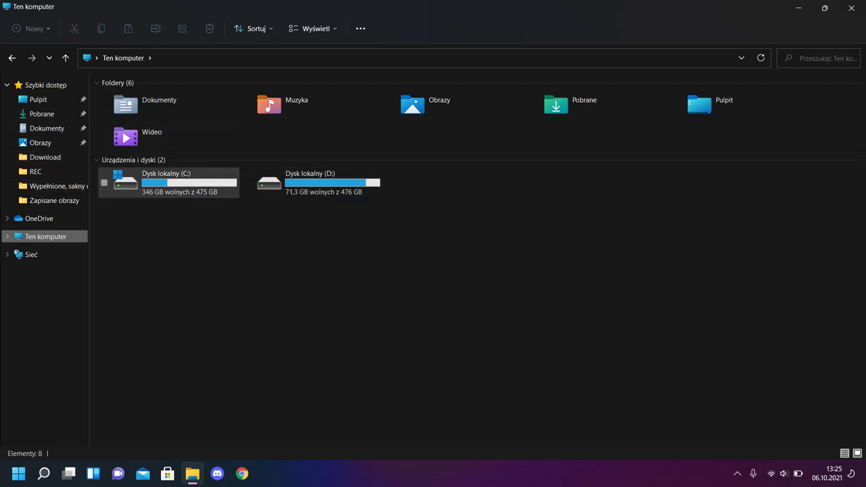
pyautogui.doubleClick(169, 183)
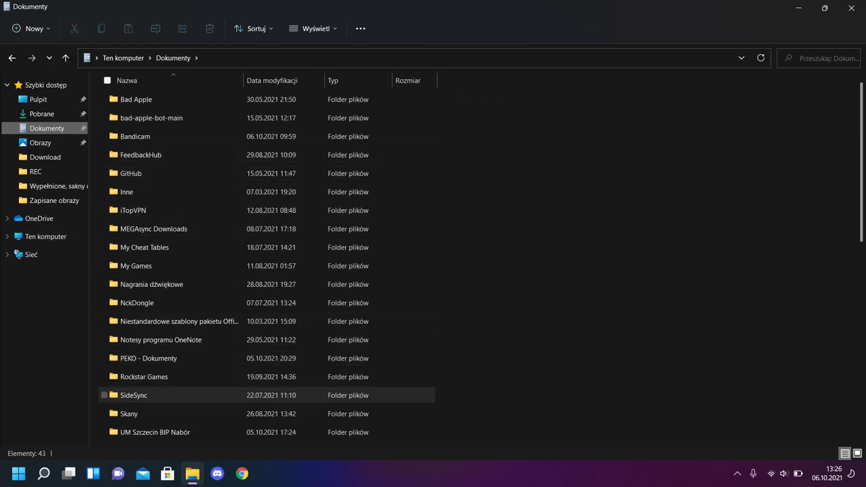
pyautogui.scroll(-2, 203, 383)
pyautogui.doubleClick(169, 382)
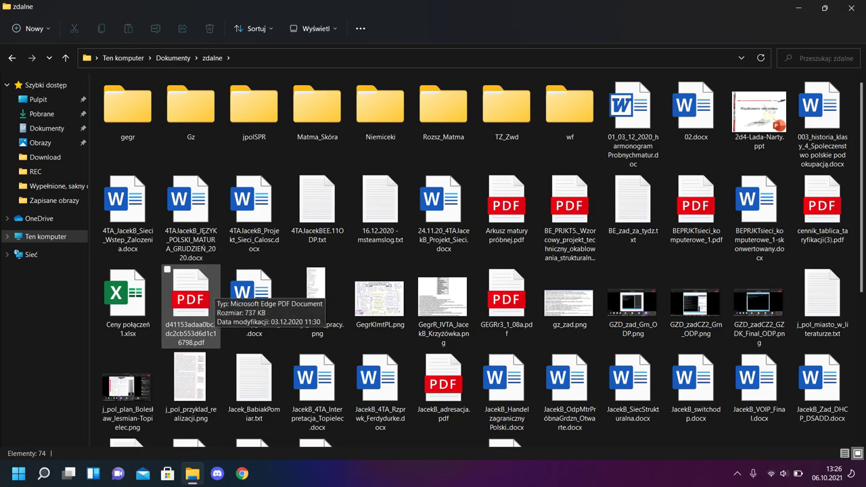
pyautogui.scroll(-3, 203, 288)
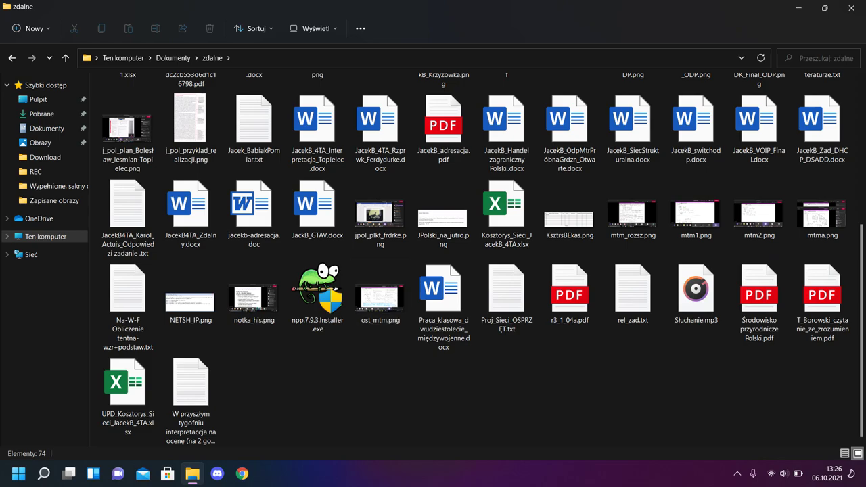
pyautogui.scroll(3, 379, 392)
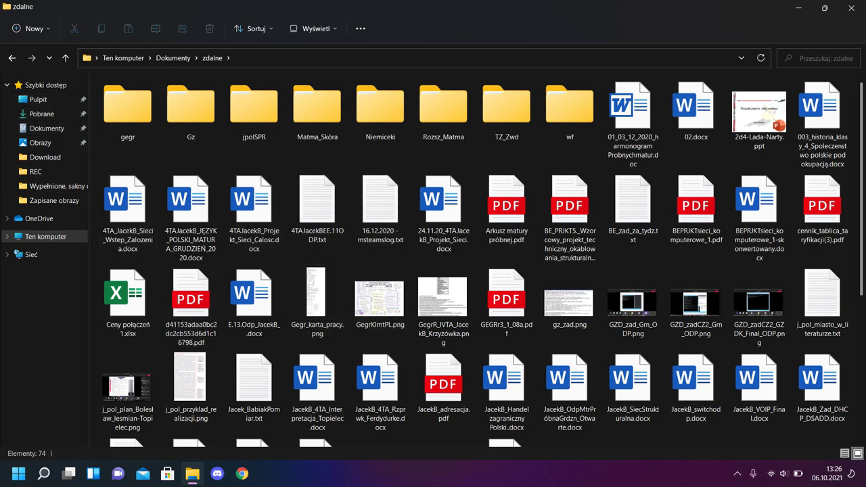
# View the Sieć devices, return to Ten komputer, and restore Explorer from full screen
pyautogui.click(47, 236)
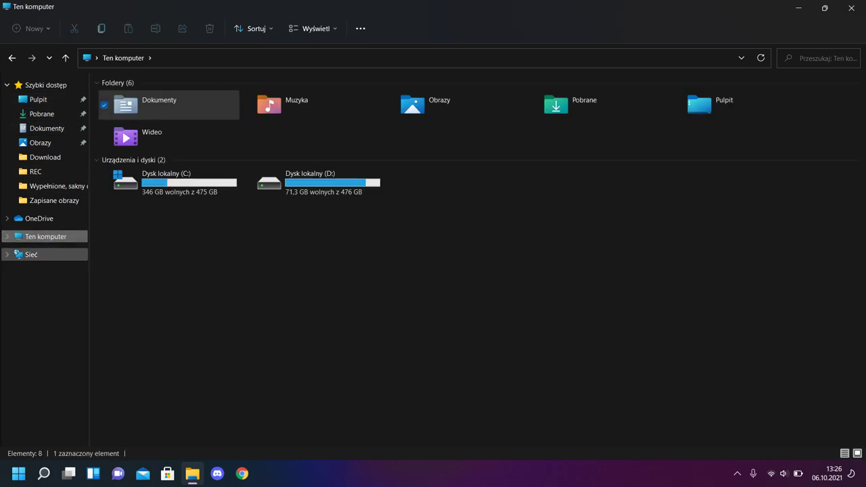
pyautogui.click(31, 255)
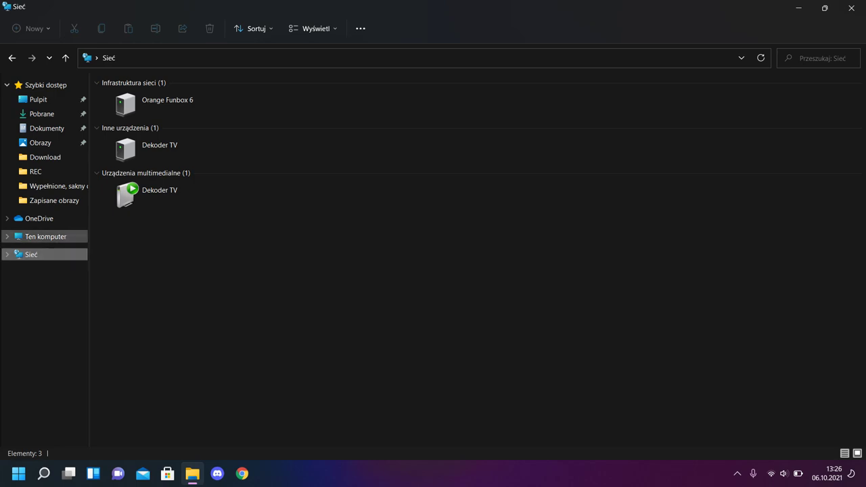
pyautogui.click(46, 236)
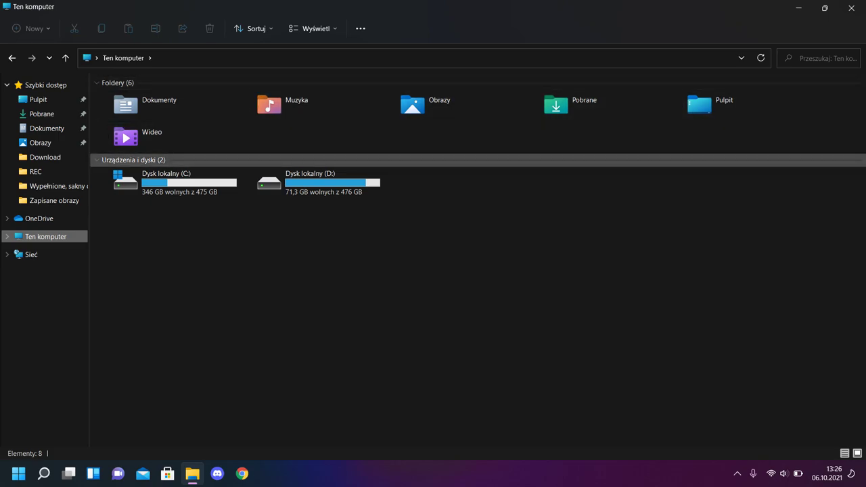
pyautogui.press('super+Down')
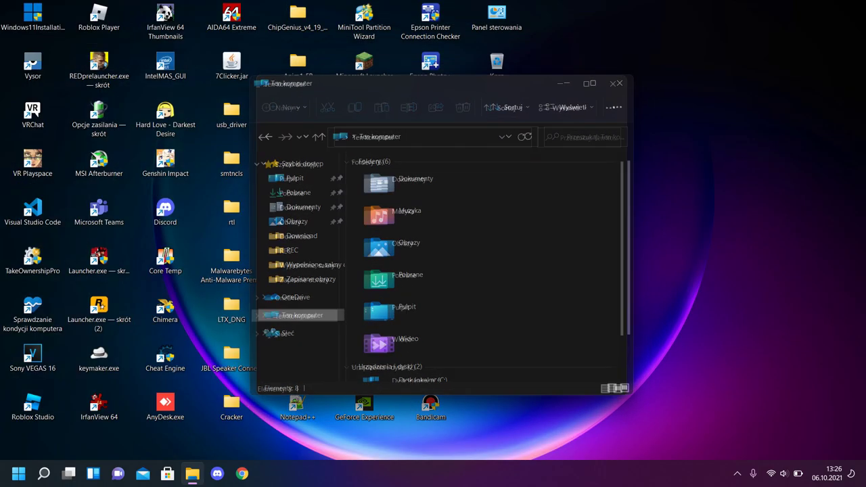
# Minimize Explorer, show the notifications, and launch Dolby Access from its notification
pyautogui.press('super+Down')
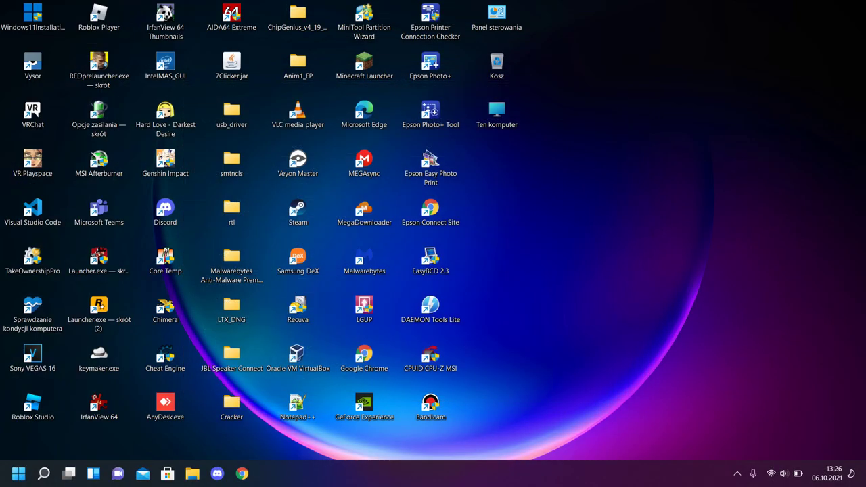
pyautogui.press('super+n')
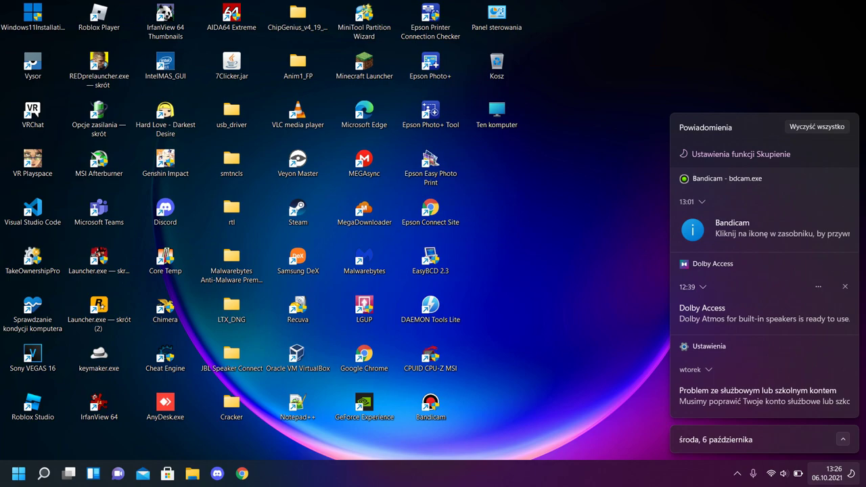
pyautogui.press('Return')
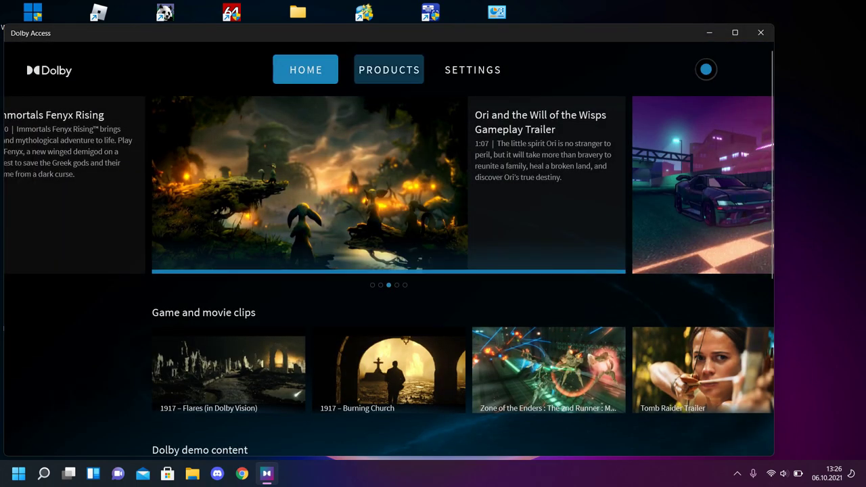
# Check the built-in speakers product and the Bright Dolby Vision preset, then close Dolby Access
pyautogui.click(389, 70)
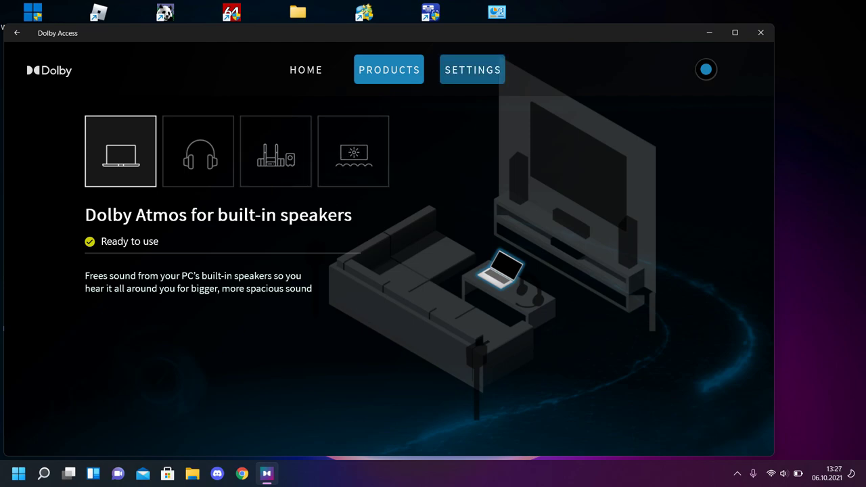
pyautogui.click(472, 70)
pyautogui.click(541, 121)
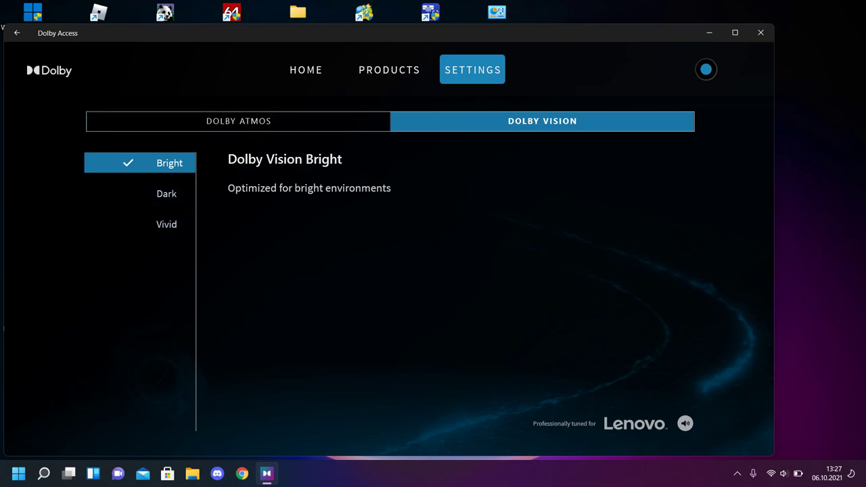
pyautogui.click(760, 32)
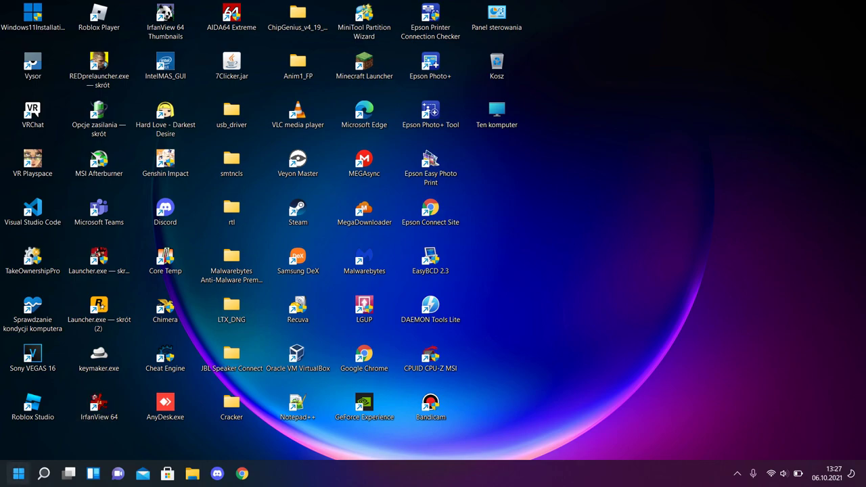
pyautogui.click(18, 473)
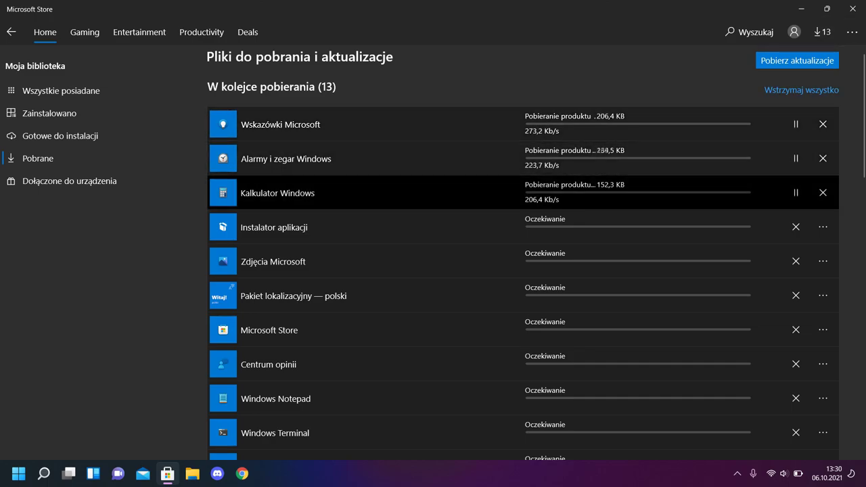
# Scroll the Library downloads while the queued updates install and the redesigned Store reopens
pyautogui.scroll(-3, 473, 261)
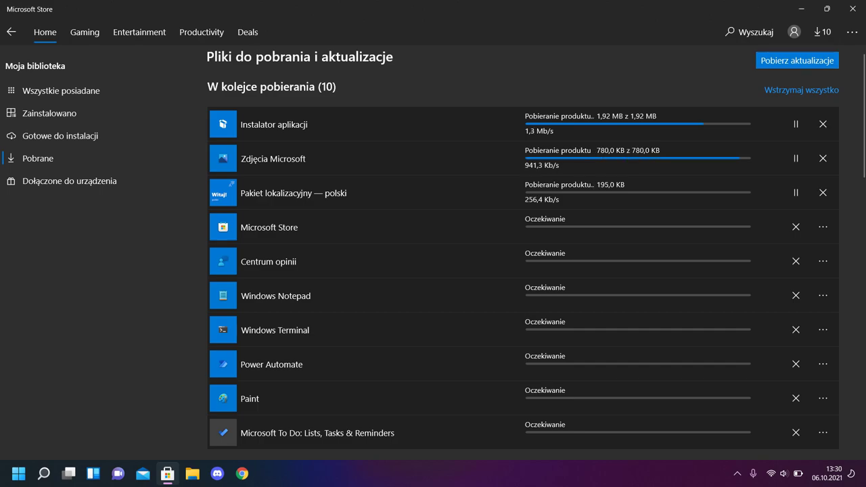
pyautogui.scroll(-2, 523, 199)
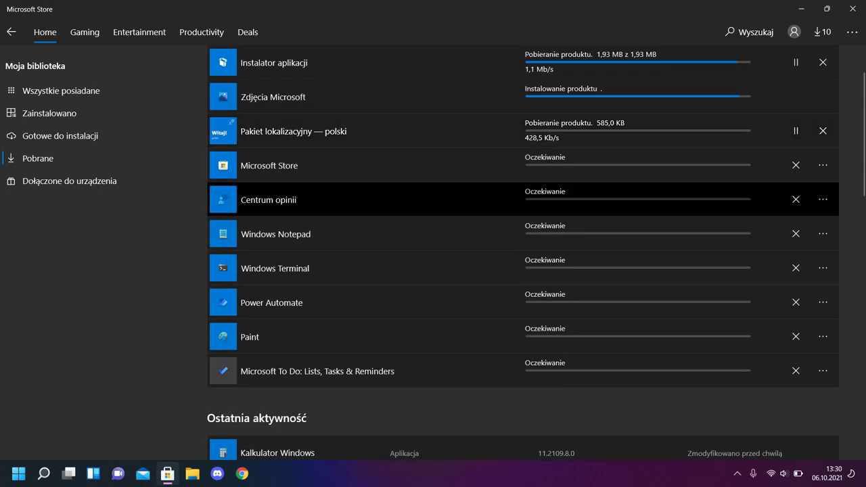
pyautogui.scroll(2, 523, 196)
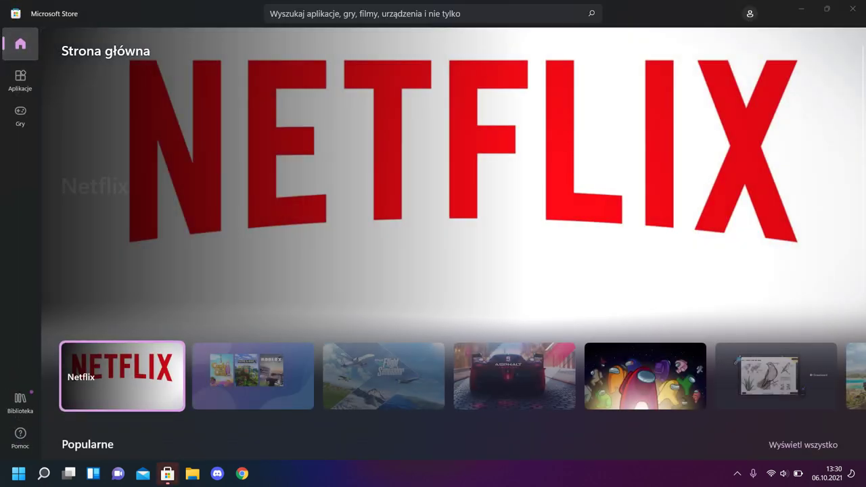
# Browse the Aplikacje and Gry catalogues, then open Biblioteka to check Paint and To Do downloads
pyautogui.scroll(-6, 453, 243)
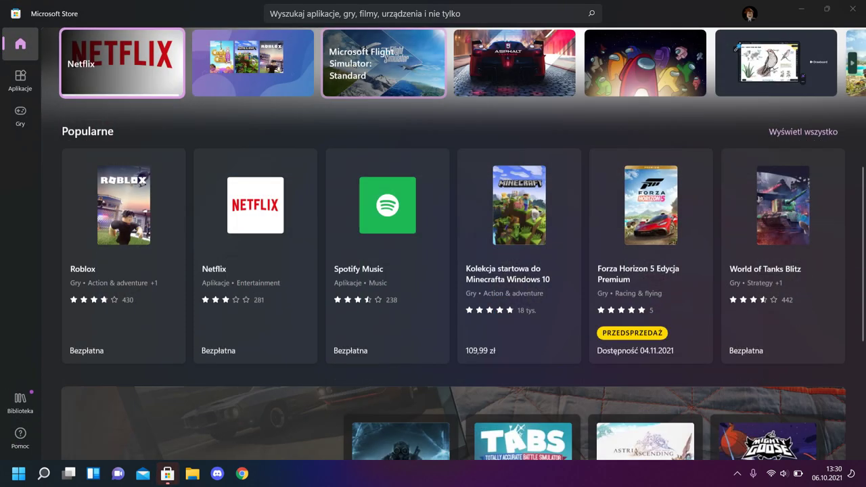
pyautogui.scroll(3, 454, 243)
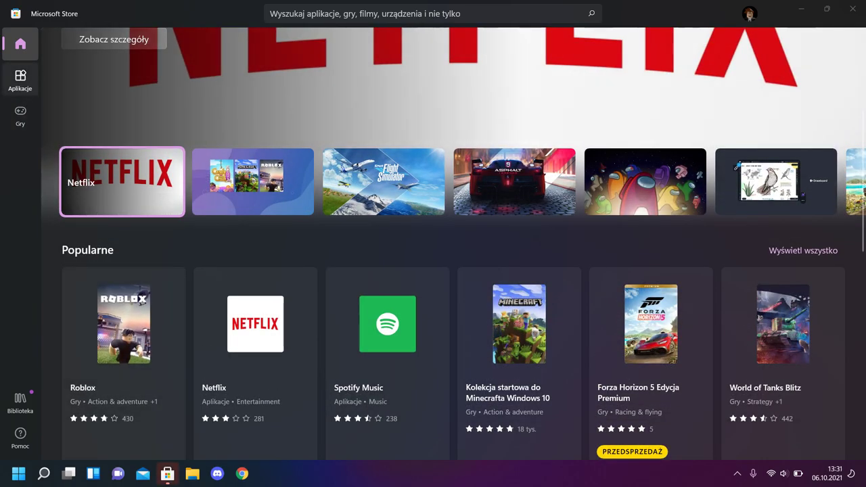
pyautogui.click(20, 80)
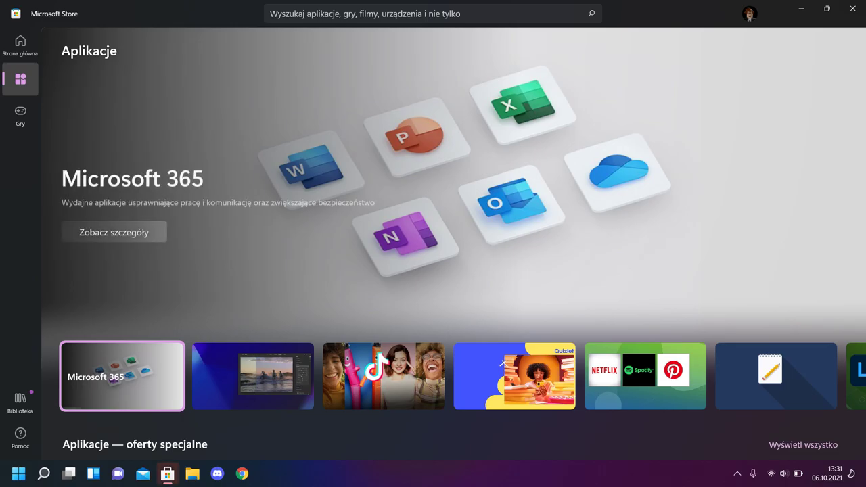
pyautogui.scroll(-10, 454, 243)
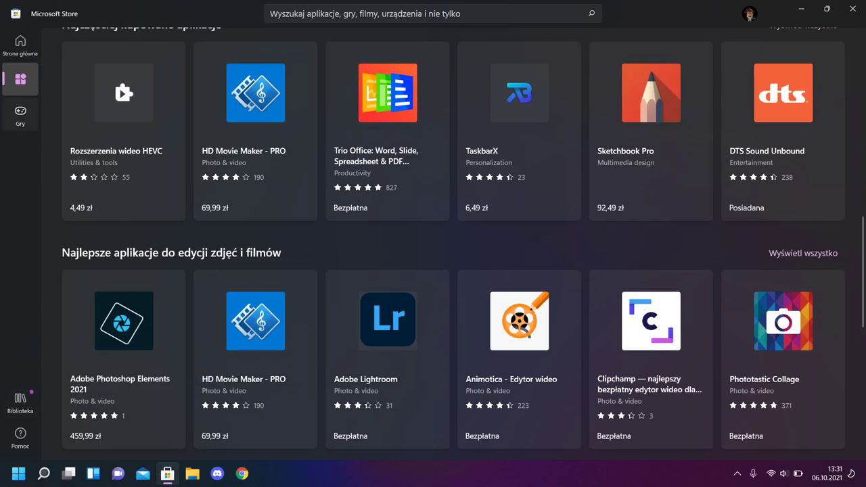
pyautogui.click(20, 114)
pyautogui.scroll(-5, 454, 244)
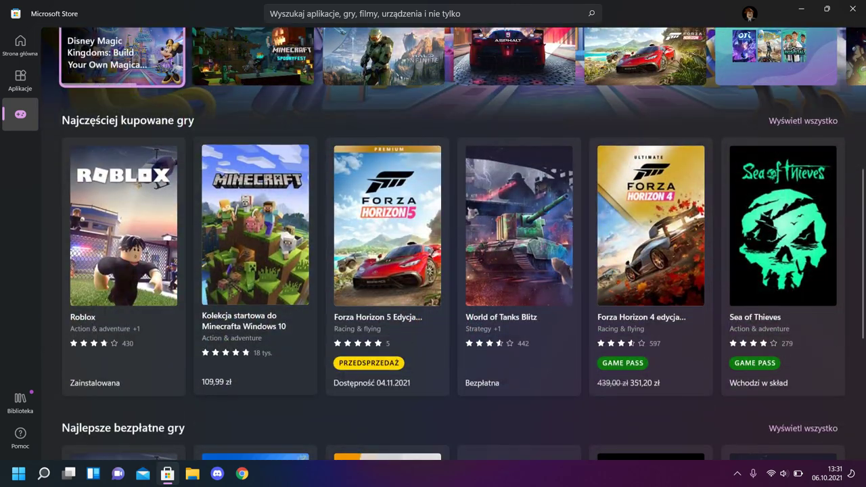
pyautogui.click(20, 401)
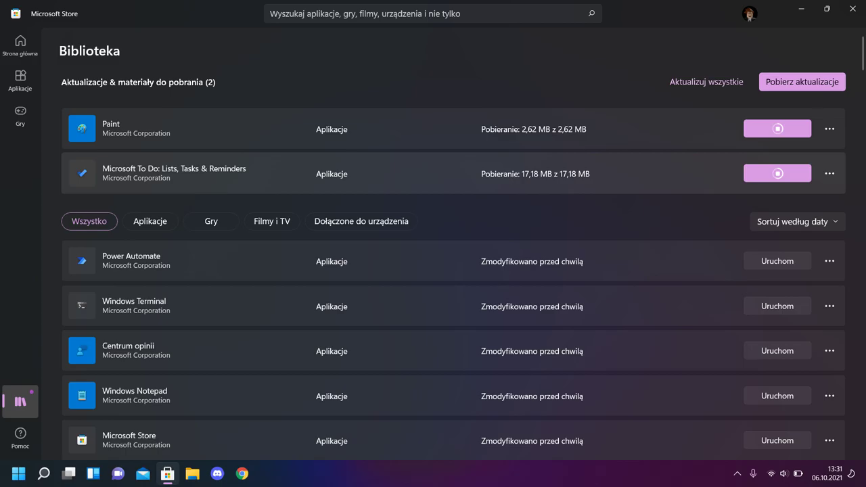
# Watch Paint and Microsoft To Do start installing in Biblioteka, then minimize the Store
pyautogui.scroll(-5, 454, 270)
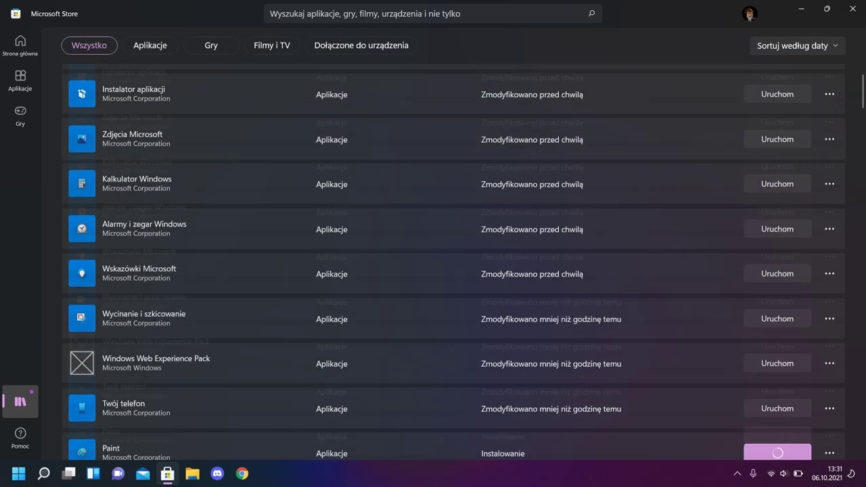
pyautogui.scroll(10, 454, 270)
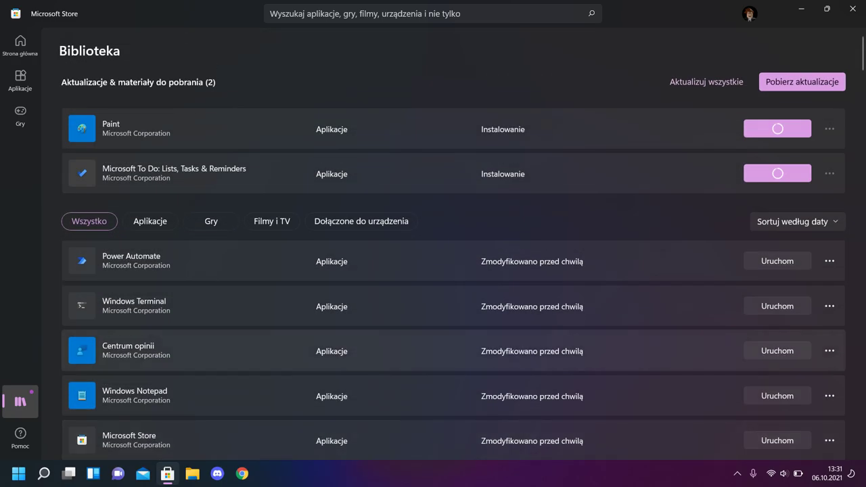
pyautogui.scroll(-10, 453, 270)
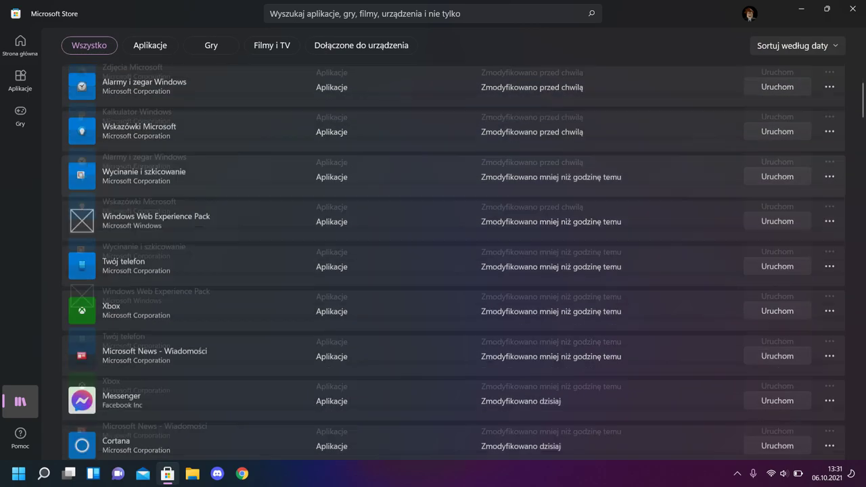
pyautogui.press('super+Down')
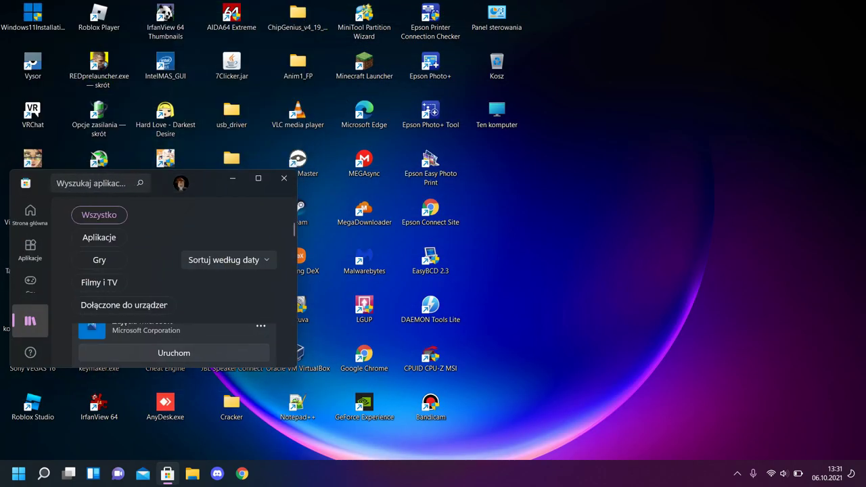
pyautogui.press('super+Down')
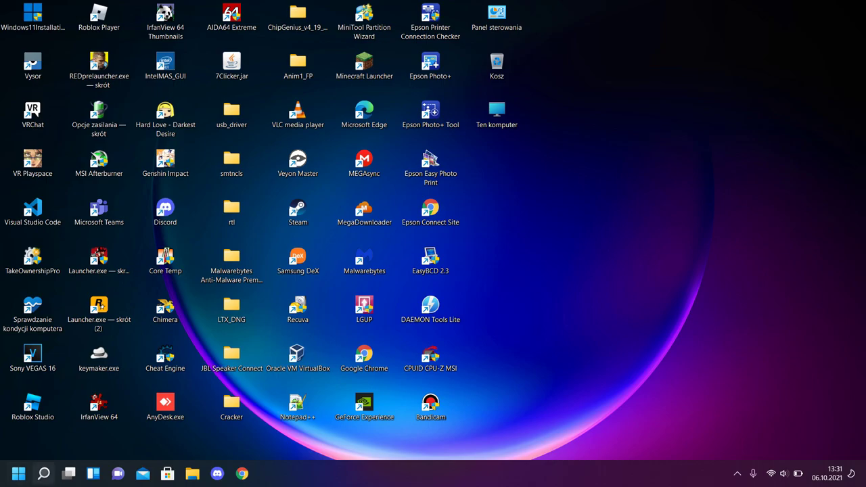
# Launch Settings from the Start menu and scroll its home page
pyautogui.click(18, 473)
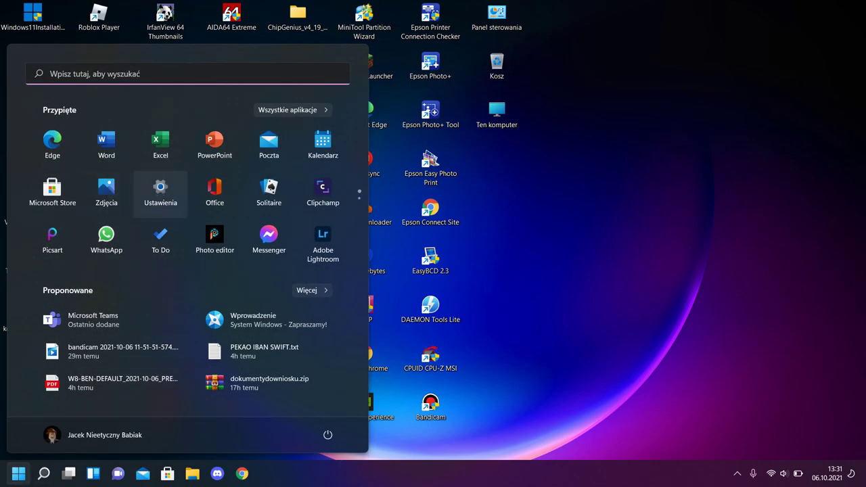
pyautogui.click(161, 191)
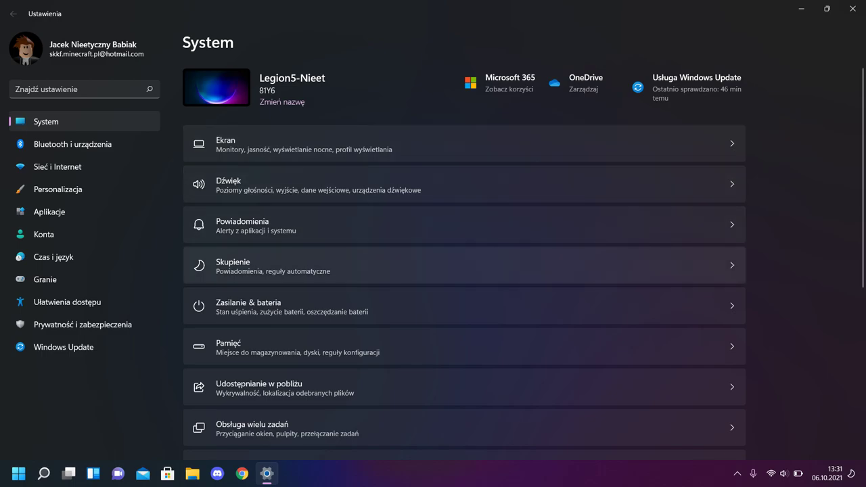
pyautogui.scroll(-5, 464, 265)
pyautogui.scroll(5, 465, 265)
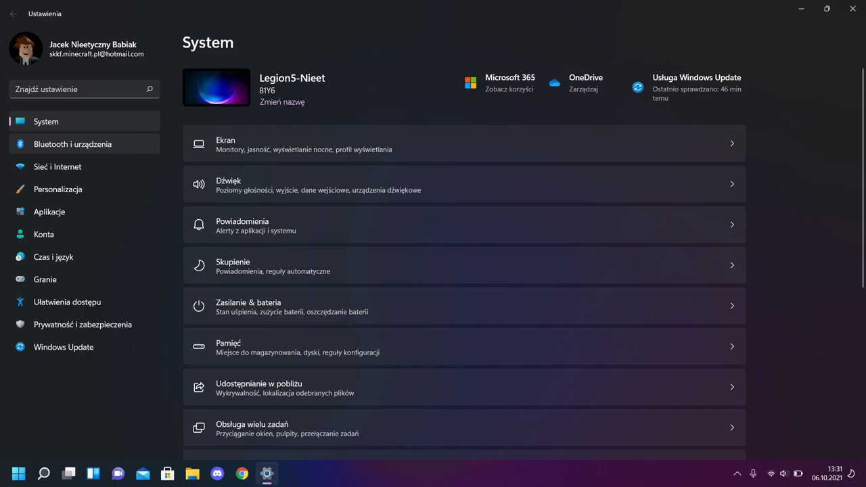
# Look through Bluetooth i urządzenia and Twój telefon, ending on Sieć i Internet
pyautogui.click(72, 144)
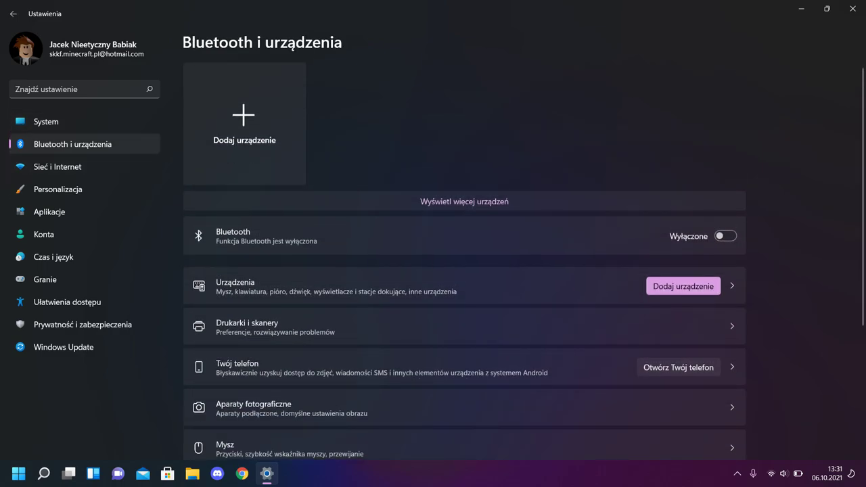
pyautogui.scroll(-5, 464, 264)
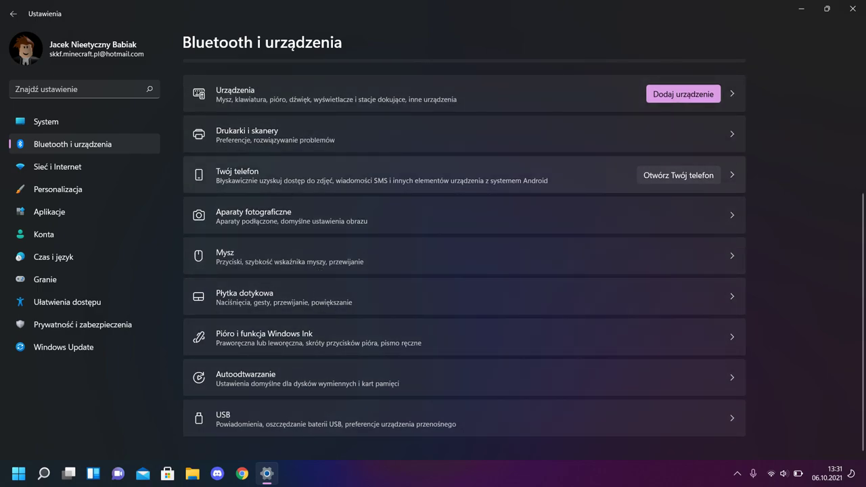
pyautogui.click(419, 175)
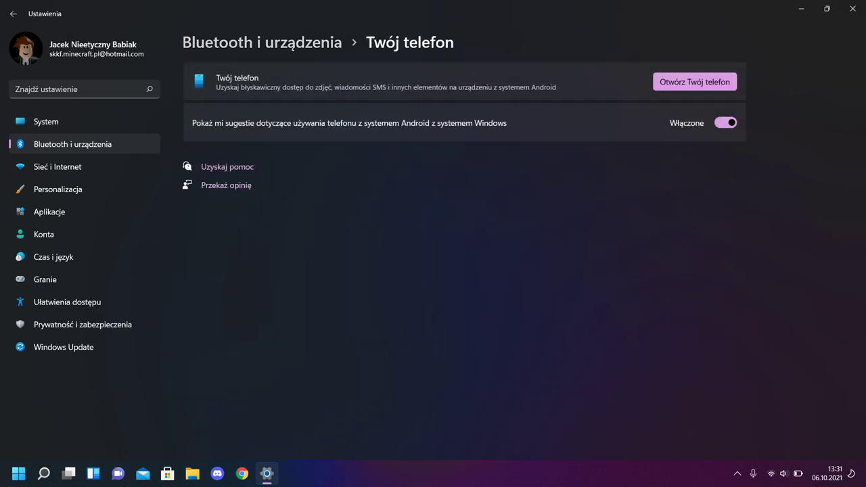
pyautogui.click(57, 166)
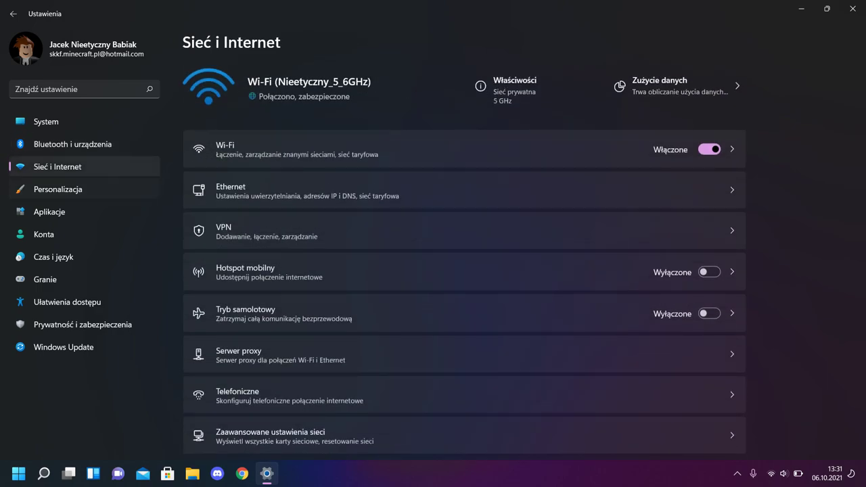
# Review the connected Wi-Fi network's settings, then switch to the Granie page
pyautogui.click(264, 146)
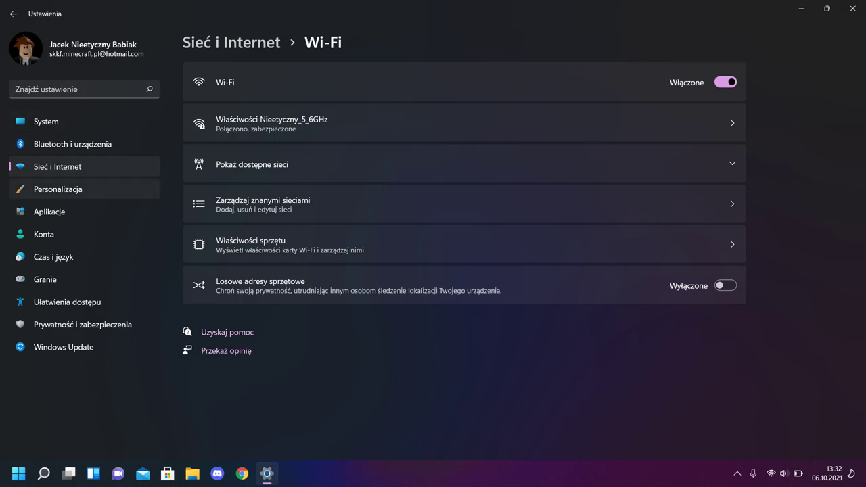
pyautogui.click(44, 279)
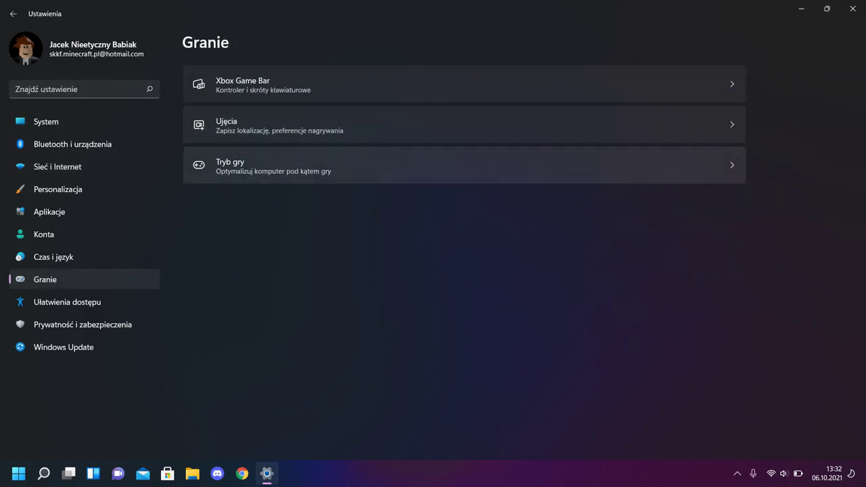
# Confirm Tryb gry and hardware-accelerated GPU scheduling are Włączone, then scroll the System page
pyautogui.click(338, 165)
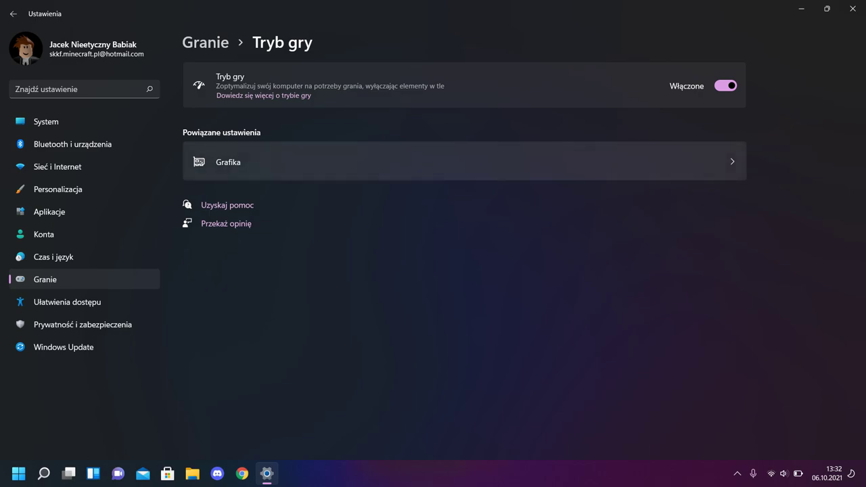
pyautogui.press('Tab')
pyautogui.press('Return')
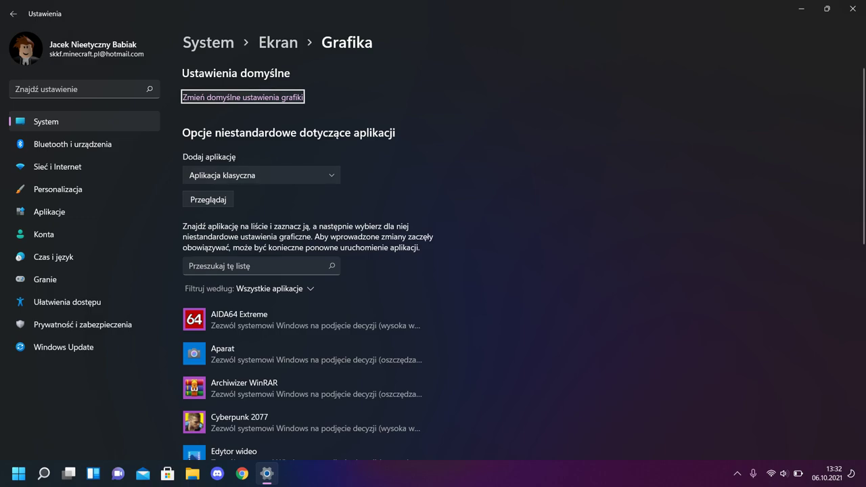
pyautogui.press('Return')
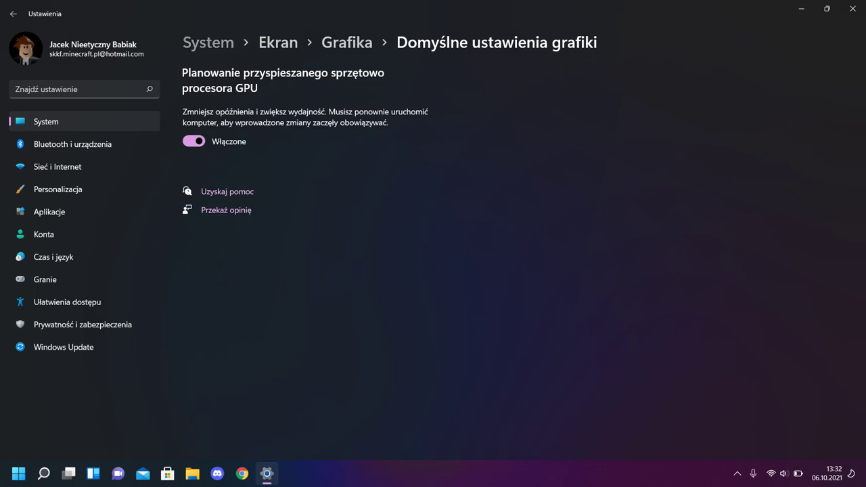
pyautogui.press('Return')
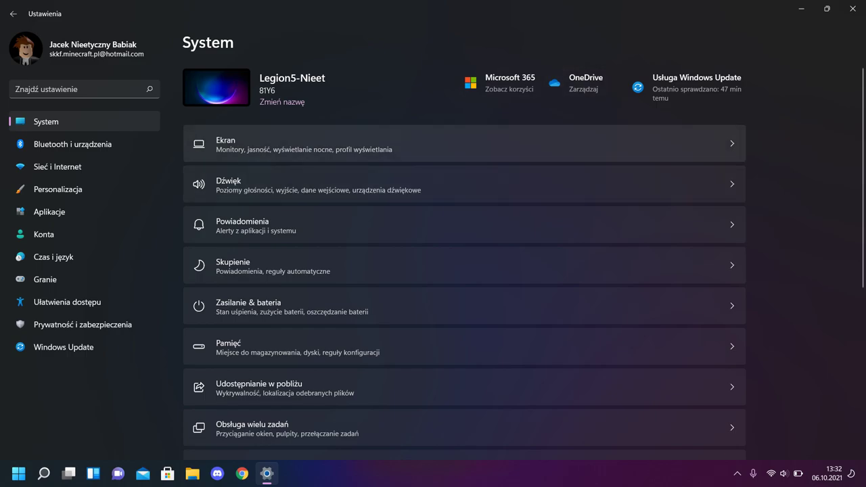
pyautogui.press('End')
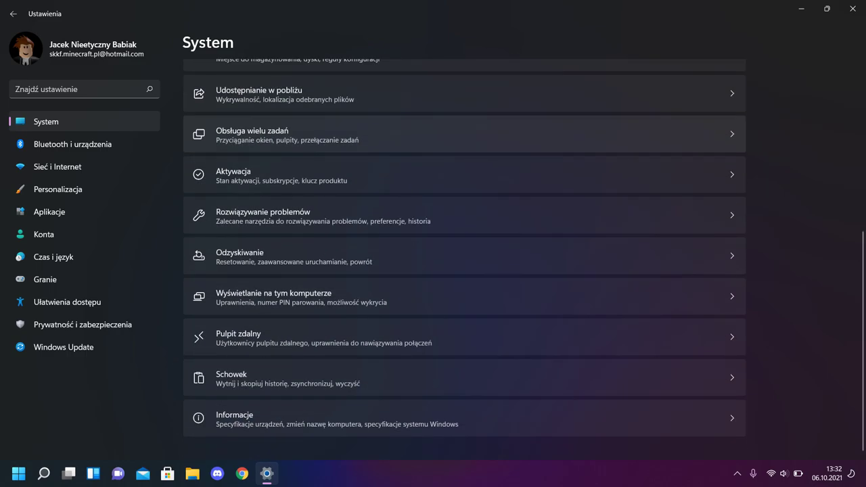
# Step through the System settings entries and switch the laptop's thermal mode with Fn+Q
pyautogui.press('Home')
pyautogui.press('Down')
pyautogui.press('Down')
pyautogui.press('fn+q')
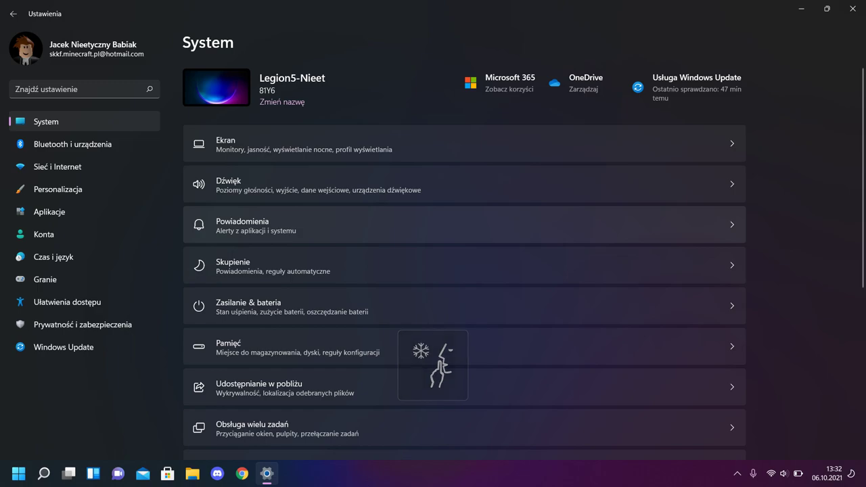
pyautogui.press('Down')
pyautogui.press('Up')
pyautogui.press('Up')
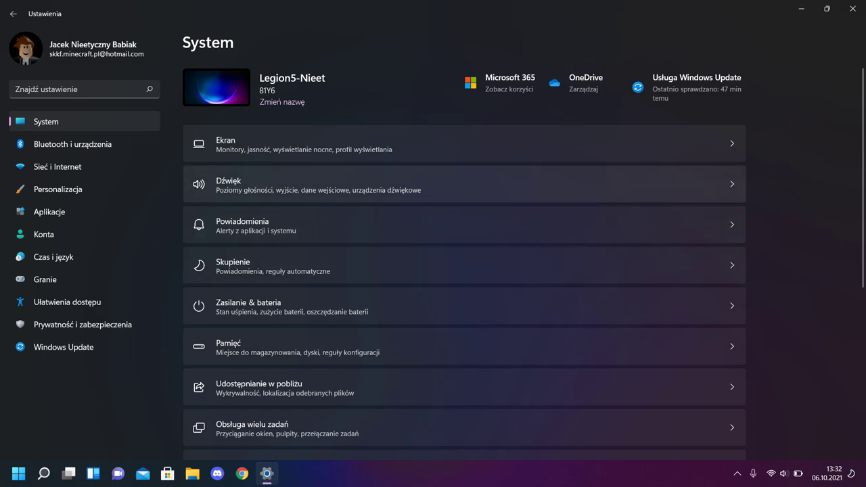
# Lower the volume and nudge the screen brightness up and down several times
pyautogui.press('XF86AudioLowerVolume')
pyautogui.press('XF86AudioLowerVolume')
pyautogui.press('XF86AudioLowerVolume')
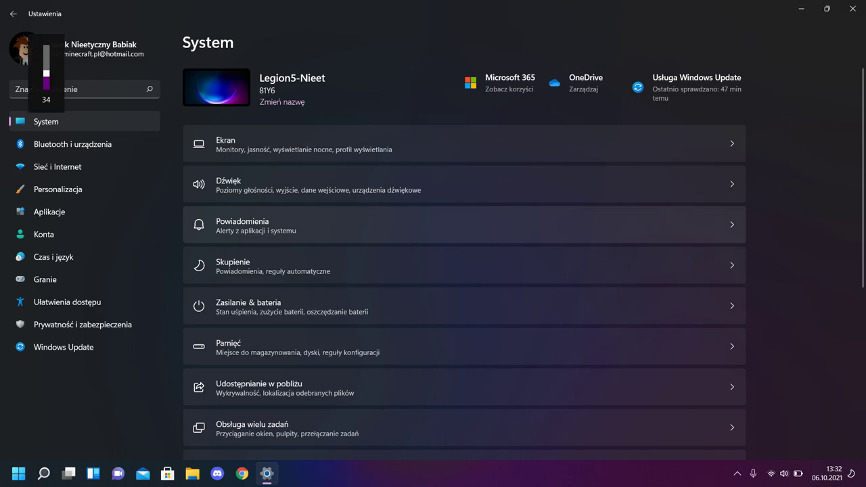
pyautogui.press('XF86MonBrightnessUp')
pyautogui.press('XF86MonBrightnessUp')
pyautogui.press('XF86MonBrightnessUp')
pyautogui.press('XF86MonBrightnessDown')
pyautogui.press('XF86MonBrightnessUp')
pyautogui.press('XF86MonBrightnessDown')
pyautogui.press('XF86MonBrightnessDown')
pyautogui.press('XF86MonBrightnessUp')
pyautogui.press('XF86MonBrightnessUp')
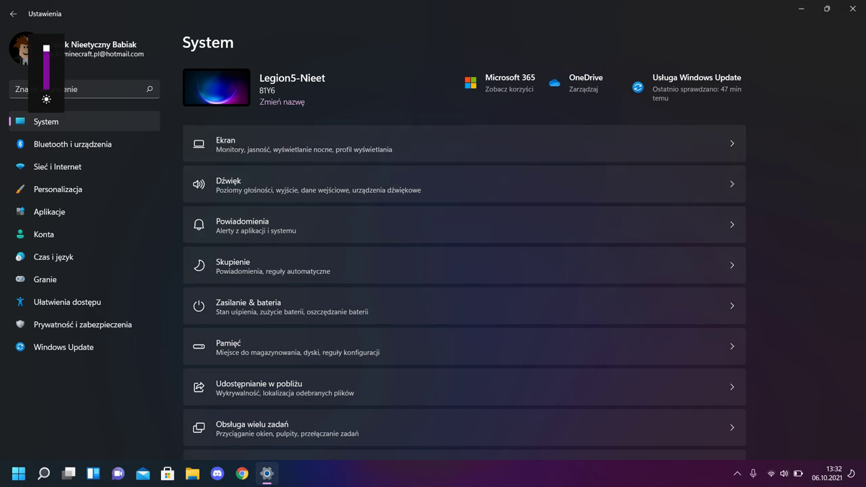
pyautogui.press('XF86MonBrightnessDown')
pyautogui.press('XF86MonBrightnessDown')
pyautogui.press('XF86MonBrightnessDown')
pyautogui.press('XF86MonBrightnessUp')
pyautogui.press('XF86MonBrightnessUp')
pyautogui.press('XF86MonBrightnessDown')
pyautogui.press('XF86MonBrightnessDown')
pyautogui.press('XF86MonBrightnessDown')
pyautogui.press('XF86MonBrightnessDown')
pyautogui.press('XF86MonBrightnessDown')
pyautogui.press('XF86MonBrightnessDown')
# Scroll the System list down to Aktywacja and Rozwiązywanie problemów
pyautogui.scroll(-3, 465, 271)
pyautogui.scroll(3, 464, 271)
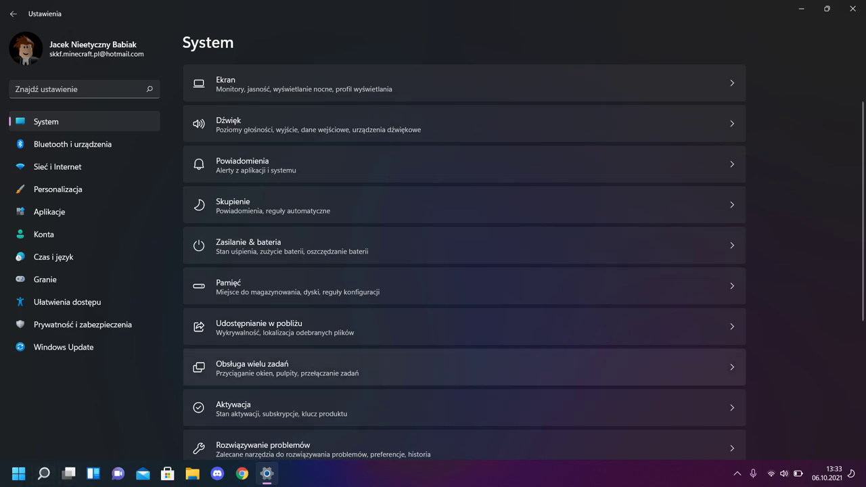
pyautogui.scroll(-5, 464, 271)
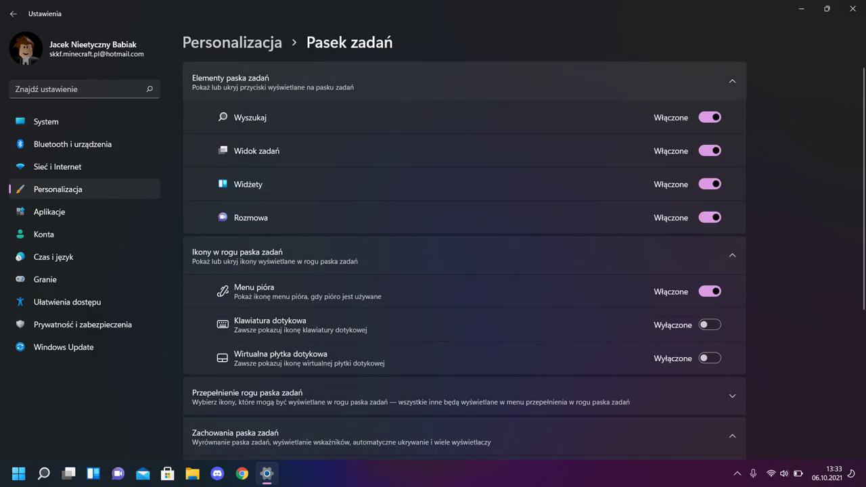
# Open the full Windows search panel from the taskbar and close it again
pyautogui.moveTo(44, 474)
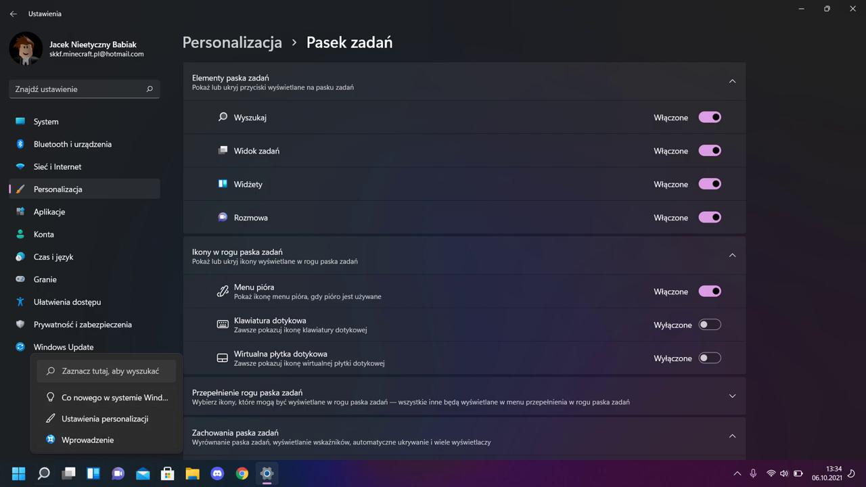
pyautogui.click(110, 371)
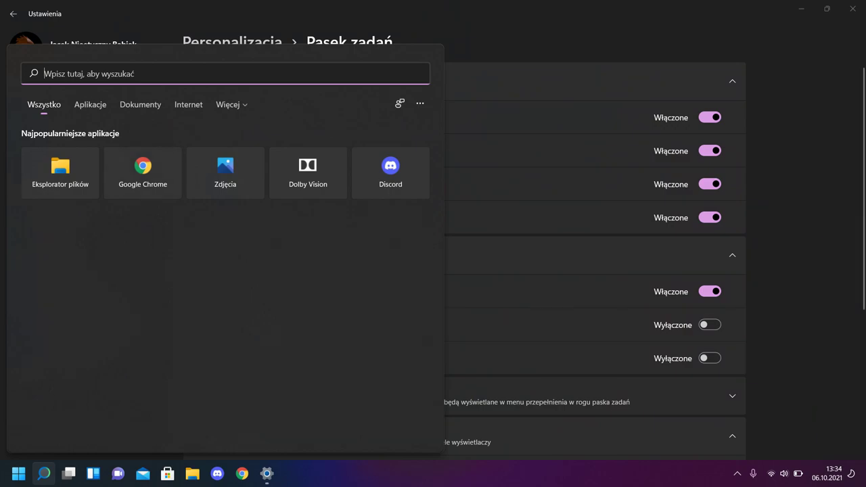
pyautogui.press('Escape')
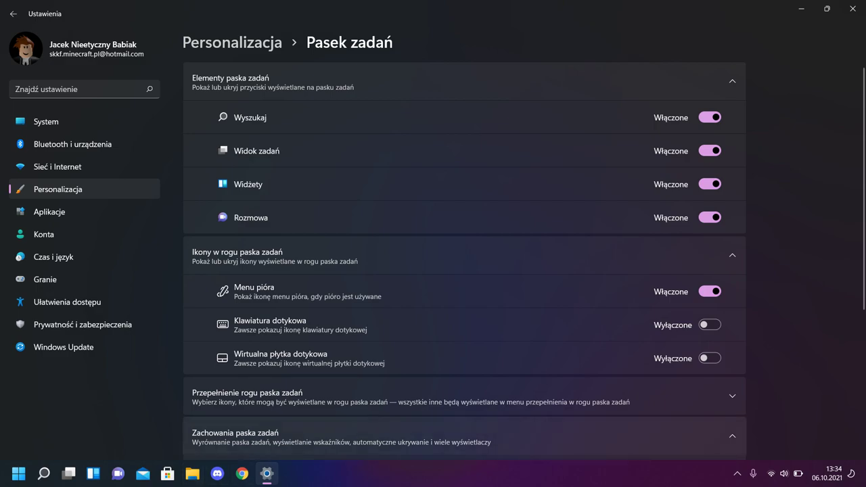
# Bring up the taskbar's shortcut menu at several spots, dismissing it each time
pyautogui.rightClick(646, 475)
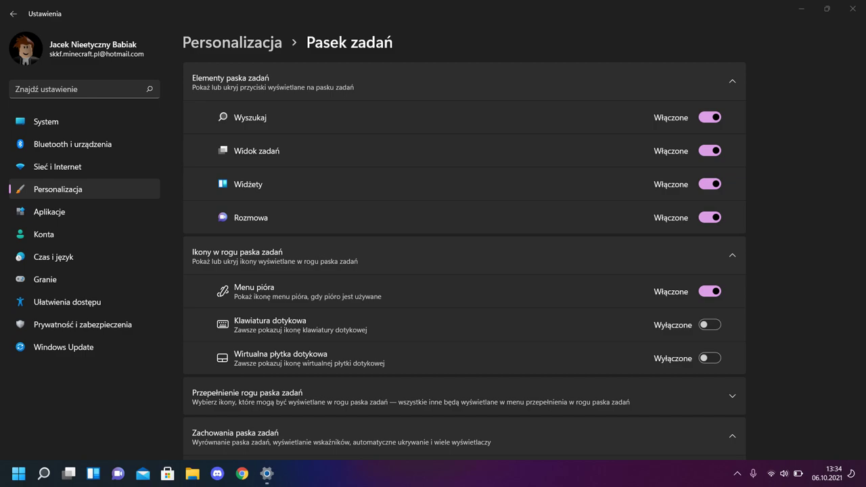
pyautogui.press('Escape')
pyautogui.rightClick(517, 475)
pyautogui.press('Escape')
pyautogui.rightClick(391, 475)
pyautogui.rightClick(583, 475)
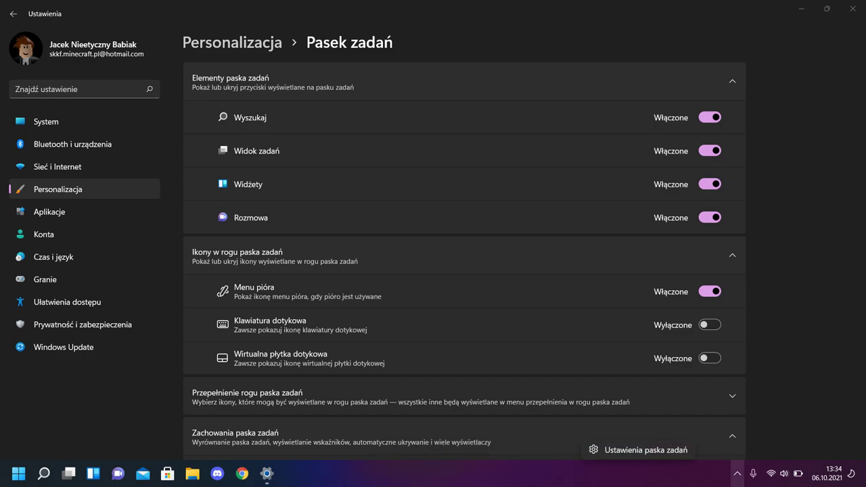
# Try the tray's network menus, restore Settings to a smaller window, and right-click the desktop
pyautogui.rightClick(745, 473)
pyautogui.rightClick(771, 474)
pyautogui.rightClick(724, 474)
pyautogui.press('Escape')
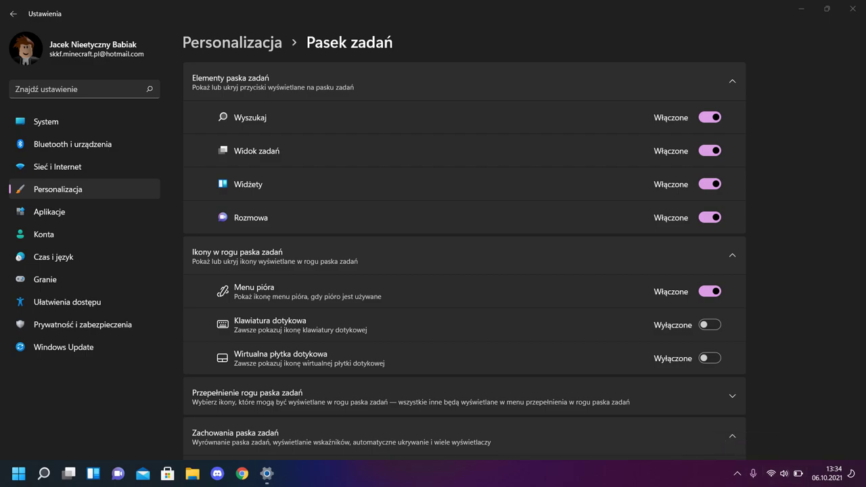
pyautogui.press('super+Down')
pyautogui.rightClick(590, 115)
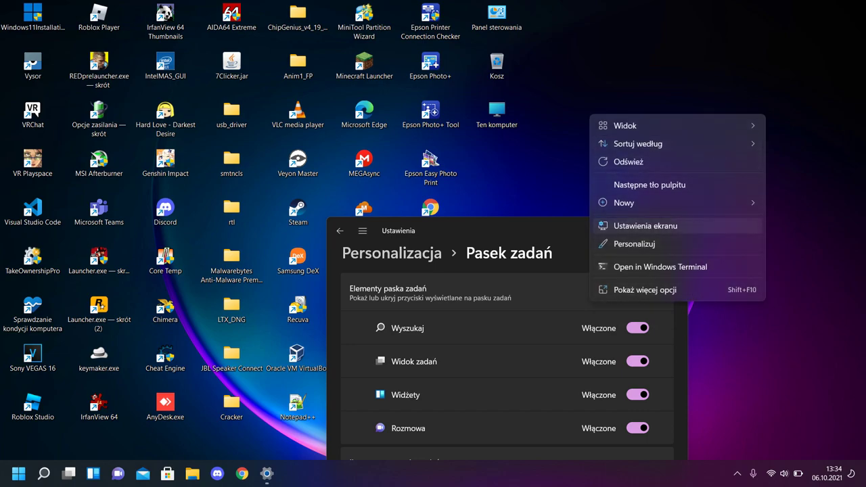
# Open the Win+X quick-link menu of system tools
pyautogui.rightClick(640, 473)
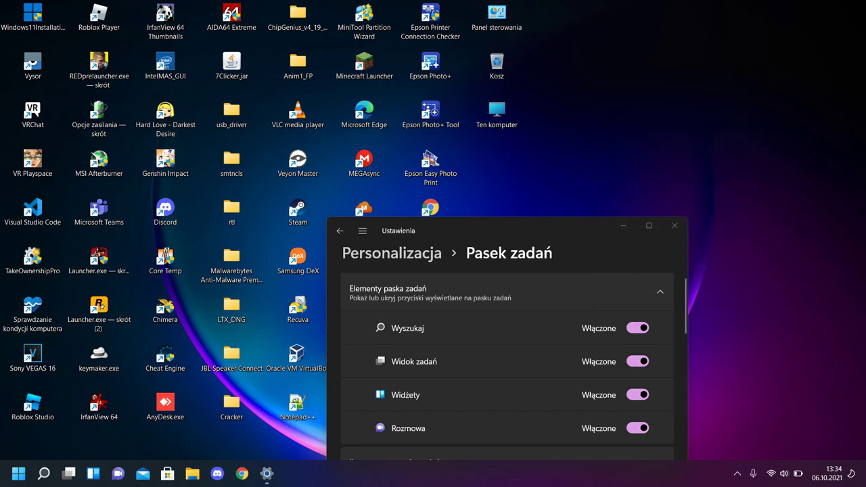
pyautogui.press('super+x')
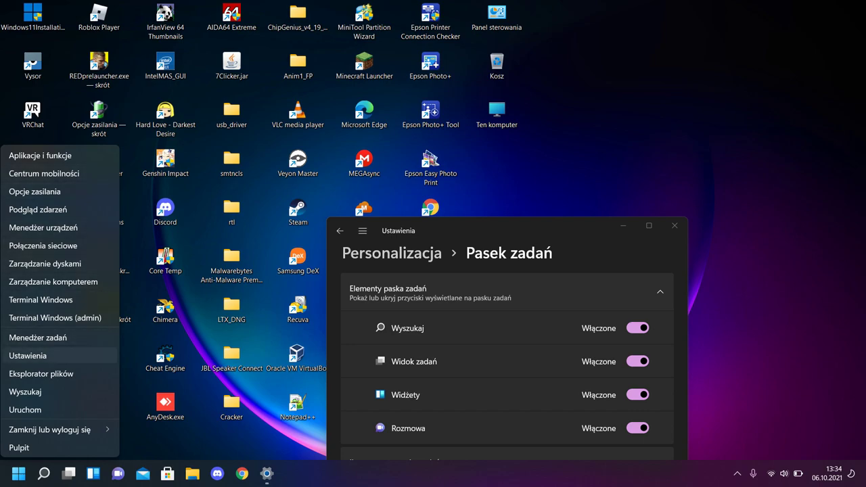
# Launch Task Manager in full details view and scroll through the running processes
pyautogui.press('Return')
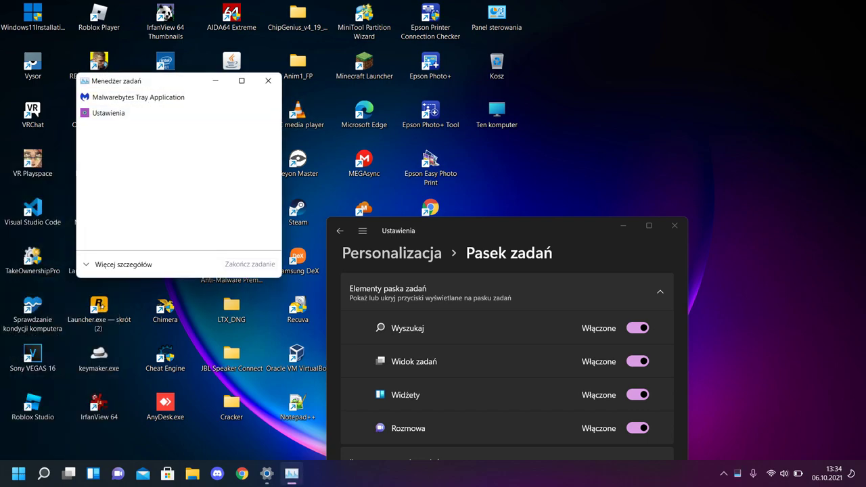
pyautogui.hotkey('alt', 'd')
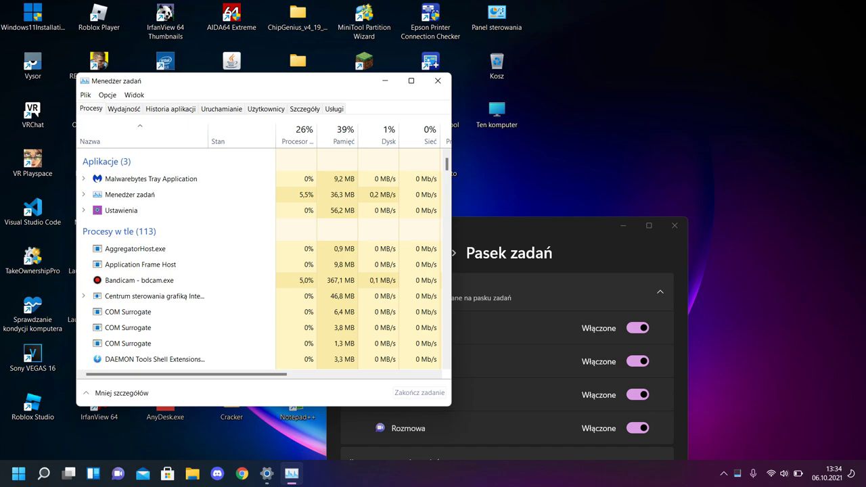
pyautogui.scroll(-4, 176, 240)
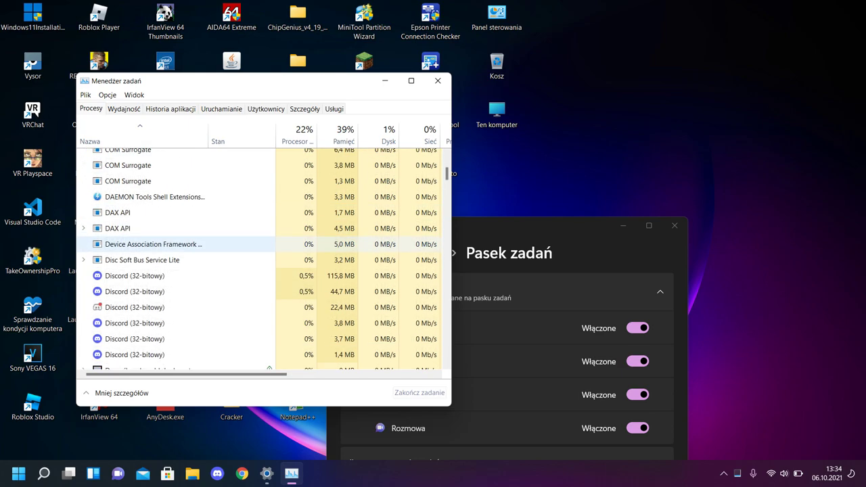
pyautogui.scroll(-3, 176, 243)
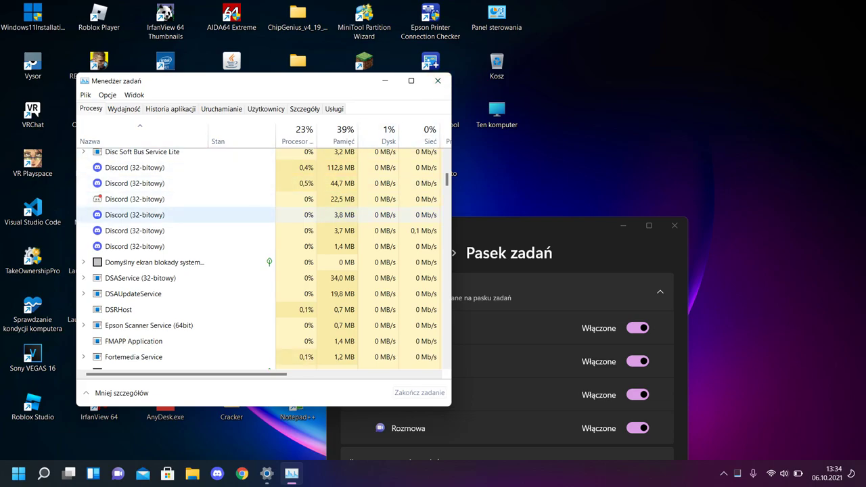
pyautogui.scroll(-5, 175, 216)
pyautogui.scroll(4, 176, 217)
pyautogui.scroll(7, 176, 216)
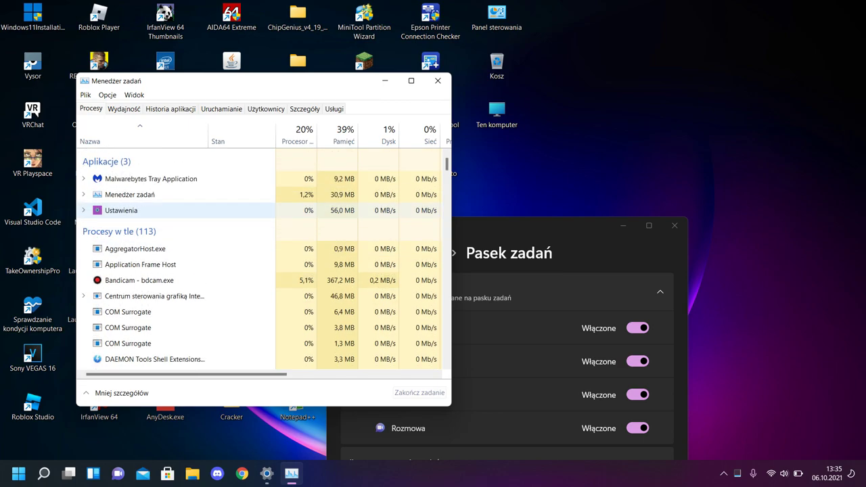
pyautogui.scroll(-12, 176, 216)
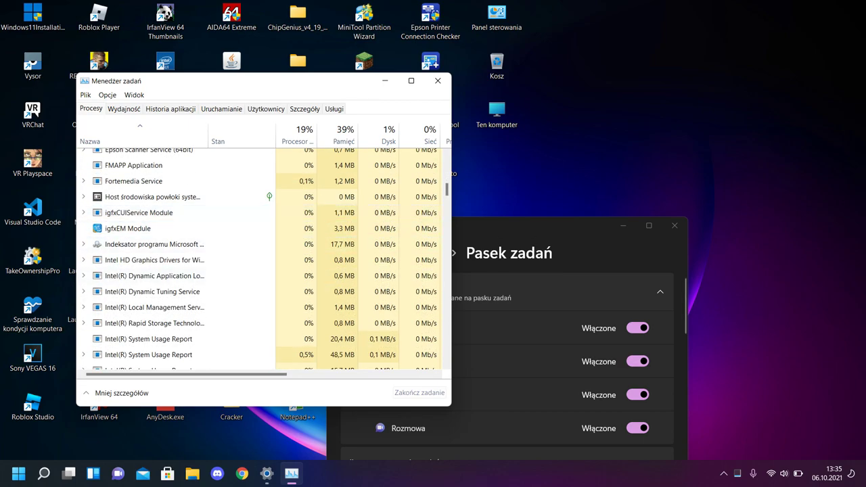
# Close Task Manager, maximize Settings, and go to the Windows Update page
pyautogui.click(438, 81)
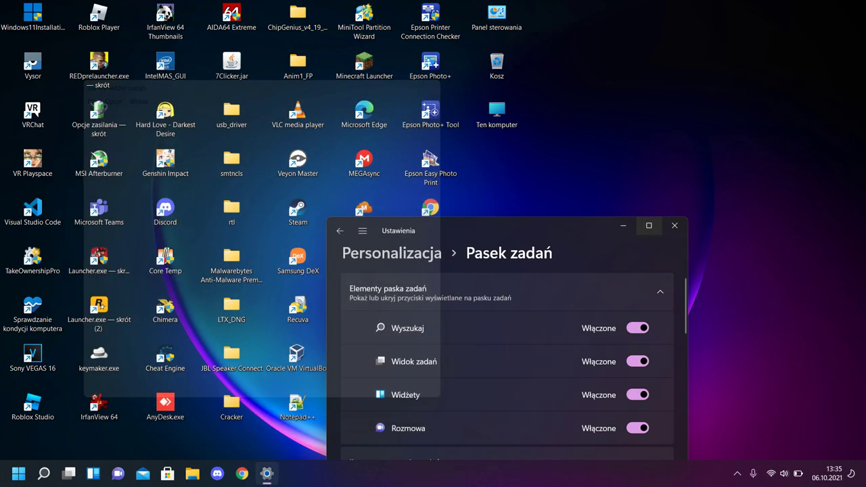
pyautogui.click(649, 226)
pyautogui.click(64, 347)
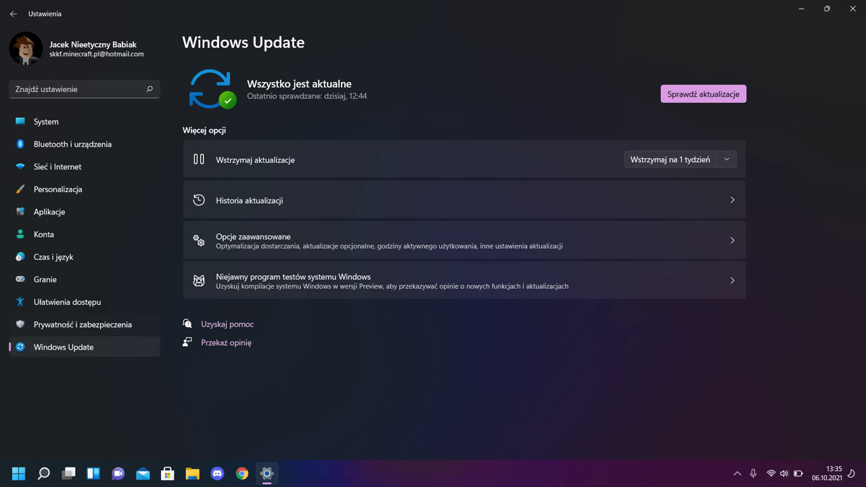
# Go through Windows Update Advanced options to the Recovery (Odzyskiwanie) page
pyautogui.click(460, 240)
pyautogui.scroll(-5, 464, 257)
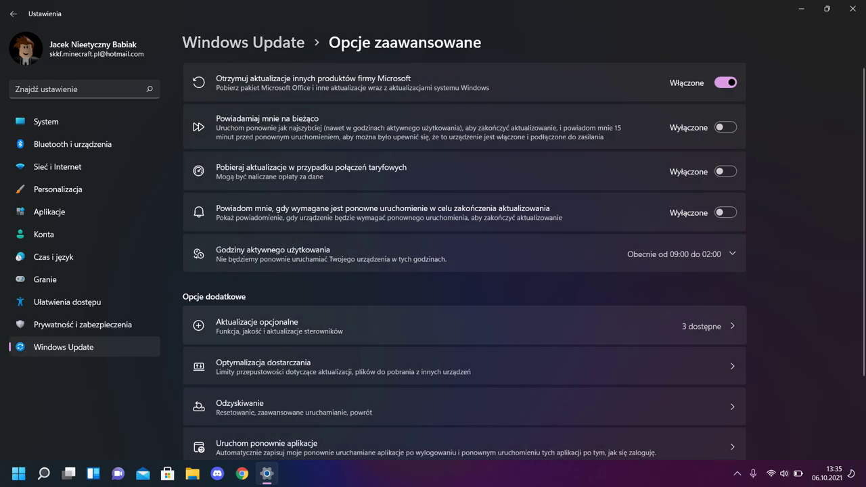
pyautogui.click(460, 309)
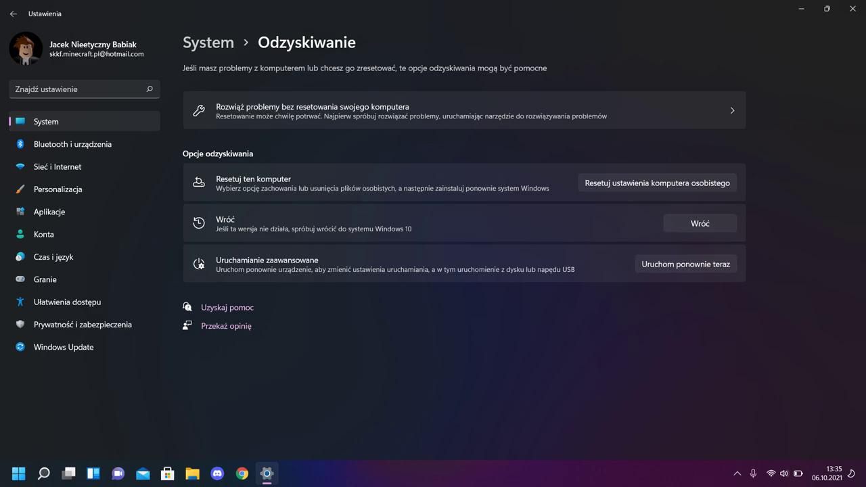
# Minimize the Settings window to reveal the desktop
pyautogui.click(801, 8)
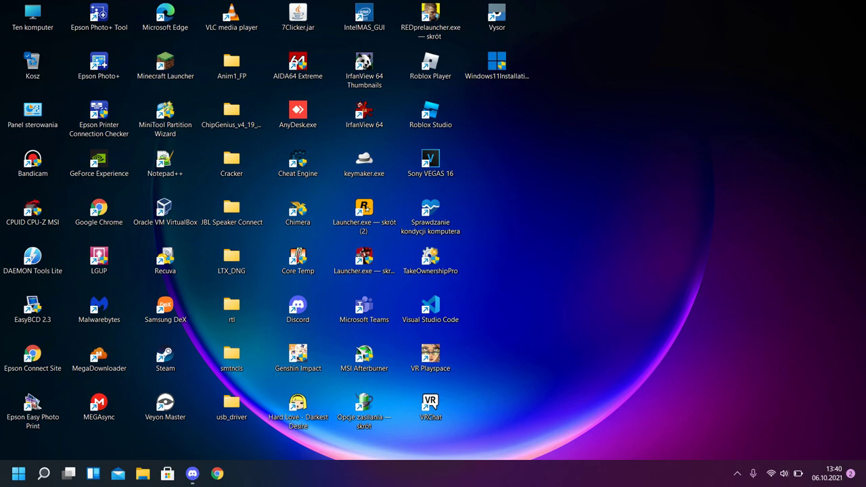
# In quick settings, dip brightness to 69 and back to full, then raise volume to about 49
pyautogui.press('super+a')
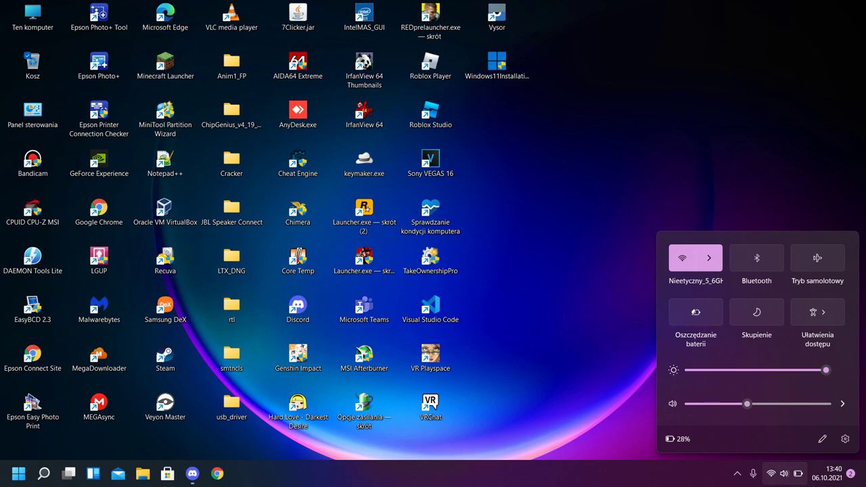
pyautogui.press('Left')
pyautogui.press('Left')
pyautogui.press('Left')
pyautogui.press('Left')
pyautogui.press('Left')
pyautogui.press('Left')
pyautogui.press('Left')
pyautogui.press('Left')
pyautogui.press('Left')
pyautogui.press('Left')
pyautogui.press('Left')
pyautogui.press('Left')
pyautogui.press('Left')
pyautogui.press('Left')
pyautogui.press('Left')
pyautogui.press('Left')
pyautogui.press('Left')
pyautogui.press('Left')
pyautogui.press('Left')
pyautogui.press('Left')
pyautogui.press('Right')
pyautogui.press('Right')
pyautogui.press('Right')
pyautogui.press('Right')
pyautogui.press('Right')
pyautogui.press('Right')
pyautogui.press('Right')
pyautogui.press('Right')
pyautogui.press('Right')
pyautogui.press('Right')
pyautogui.press('Right')
pyautogui.press('Right')
pyautogui.press('Right')
pyautogui.press('Right')
pyautogui.press('Right')
pyautogui.press('Right')
pyautogui.press('Right')
pyautogui.press('Right')
pyautogui.press('Right')
pyautogui.press('Right')
pyautogui.press('Tab')
pyautogui.press('Right')
pyautogui.press('Right')
pyautogui.press('Right')
pyautogui.press('Right')
pyautogui.press('Right')
pyautogui.press('Right')
pyautogui.press('Right')
# Open Zasilanie & bateria from quick settings and expand the Power mode list, currently Zrównoważony
pyautogui.click(678, 439)
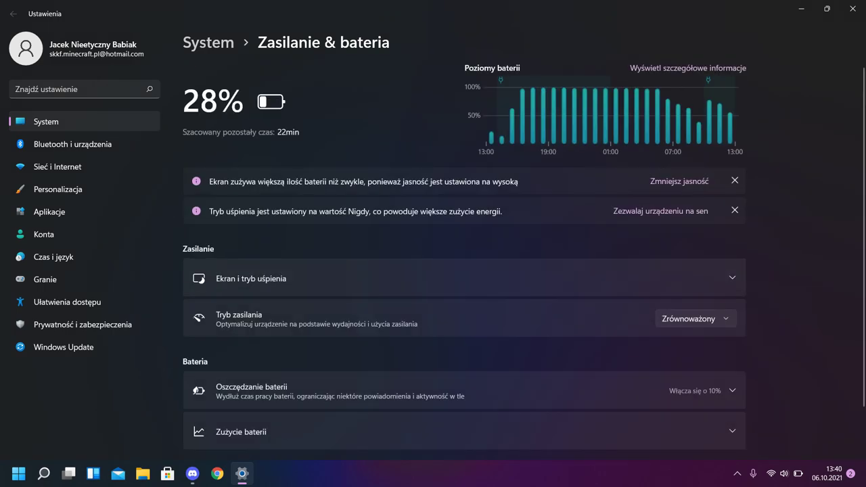
pyautogui.scroll(-1, 464, 226)
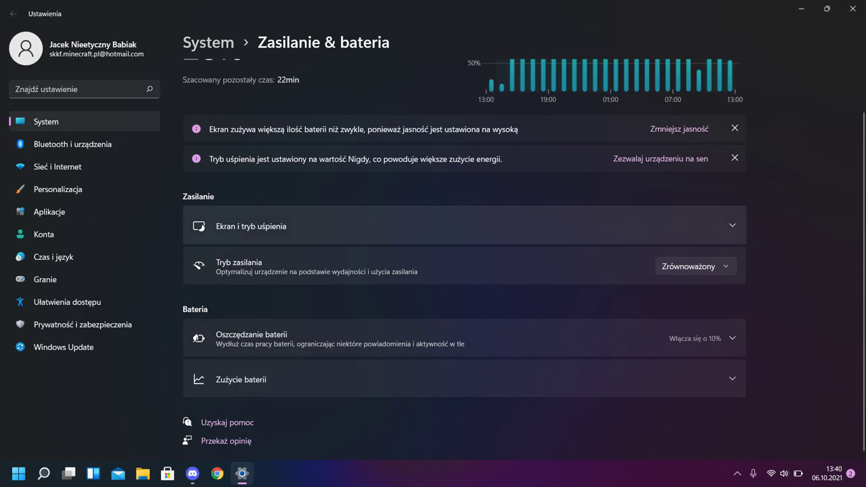
pyautogui.click(696, 266)
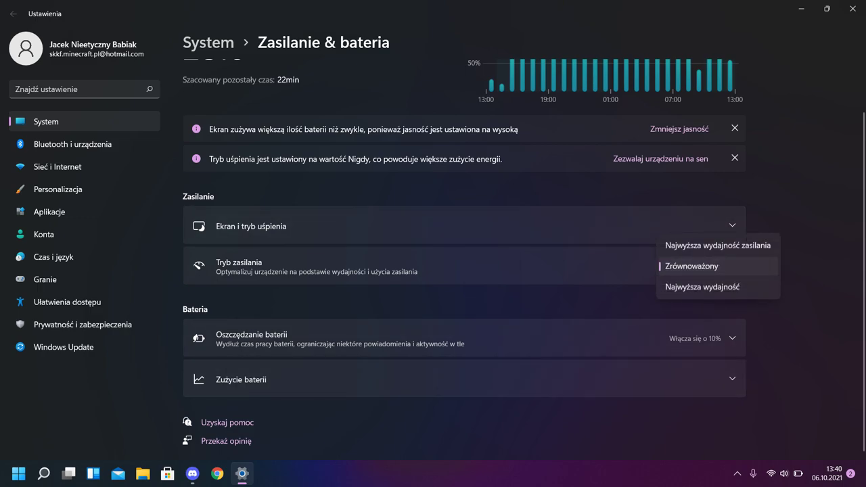
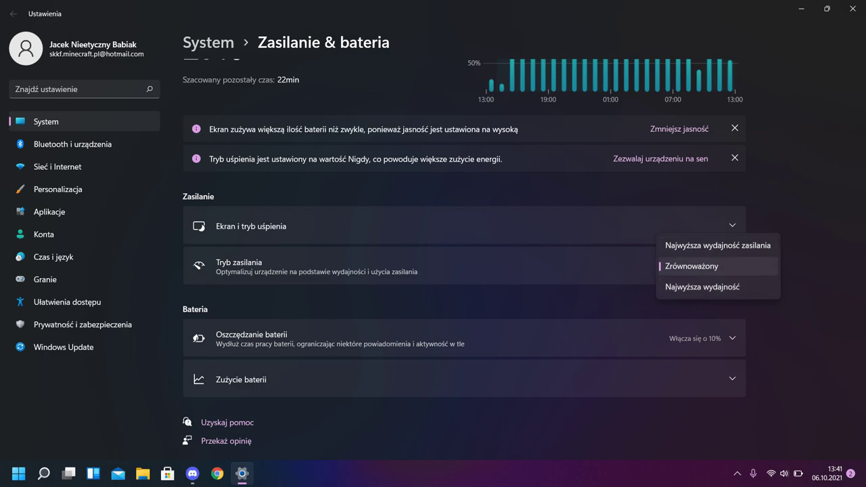
# Leave power mode on Zrównoważony, enter and exit Quick Settings tile editing, then close it
pyautogui.press('Escape')
pyautogui.click(785, 473)
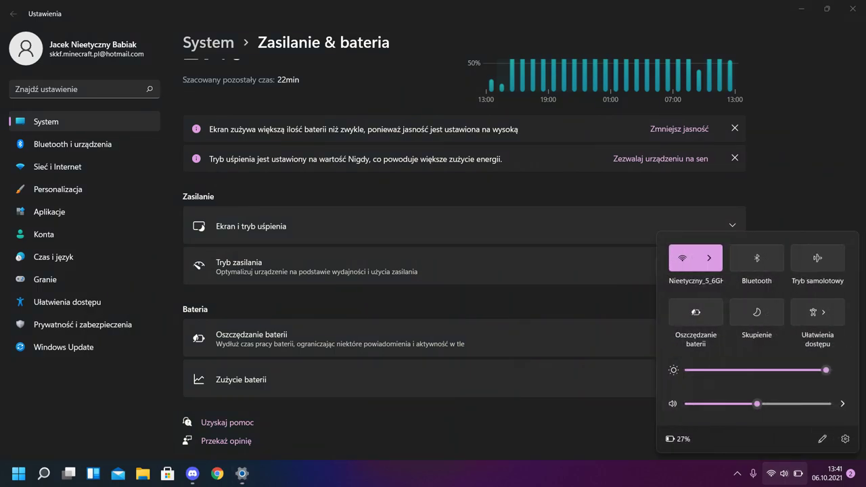
pyautogui.click(822, 439)
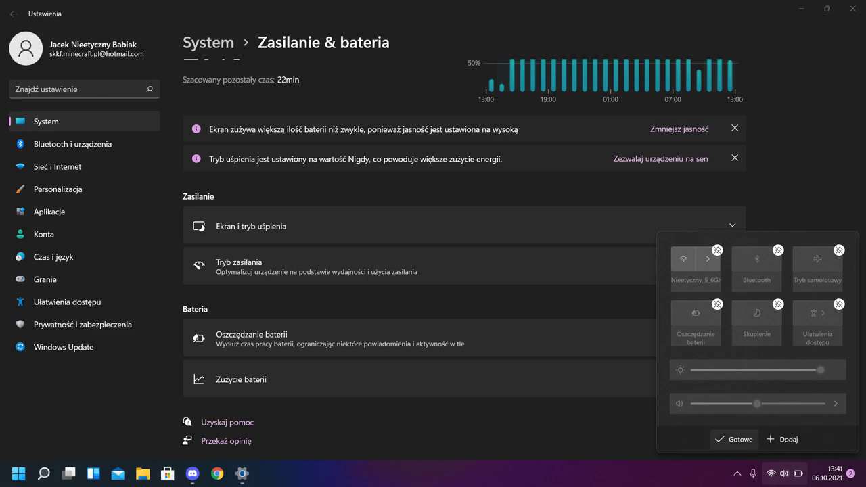
pyautogui.click(734, 439)
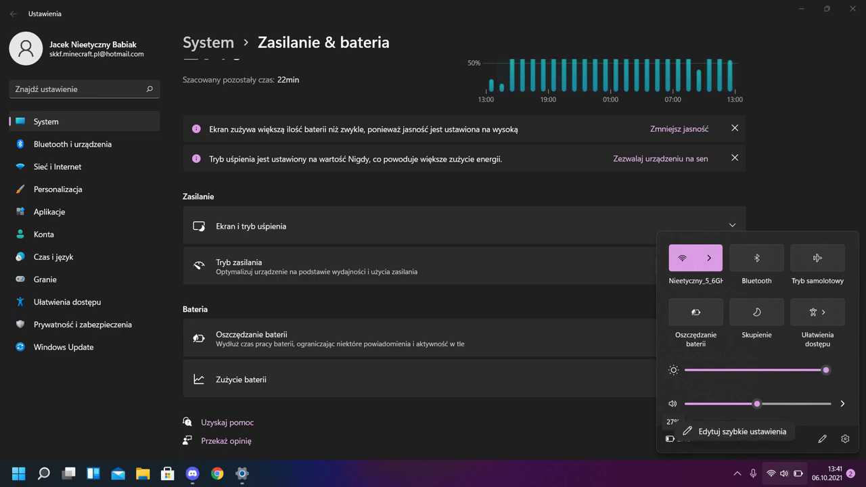
pyautogui.press('Escape')
pyautogui.scroll(2, 465, 257)
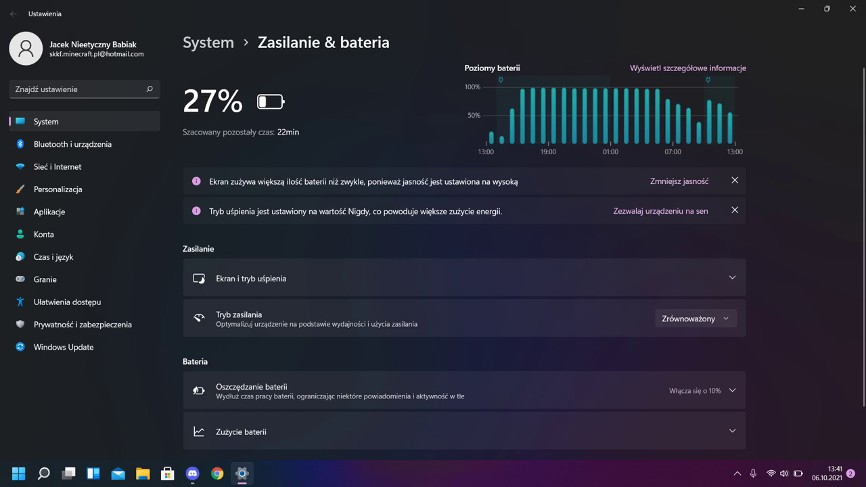
# Expand Zużycie baterii and review the 24-hour battery level history
pyautogui.scroll(-1, 464, 255)
pyautogui.click(464, 380)
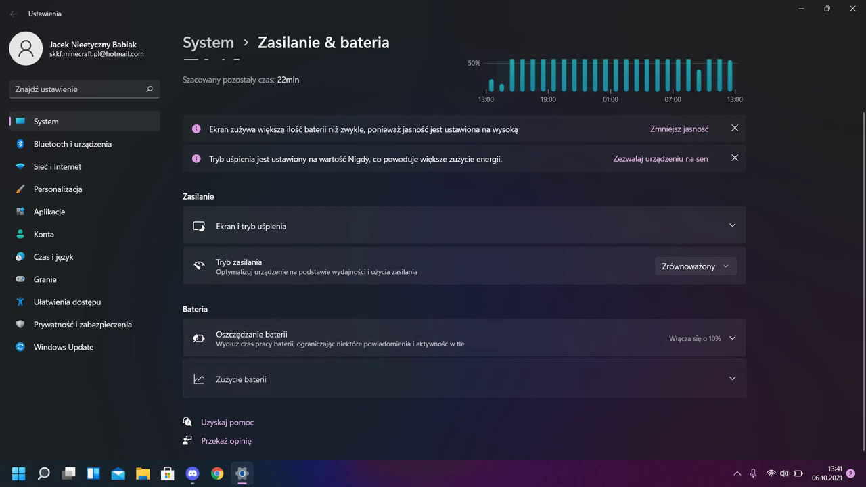
pyautogui.scroll(-4, 464, 269)
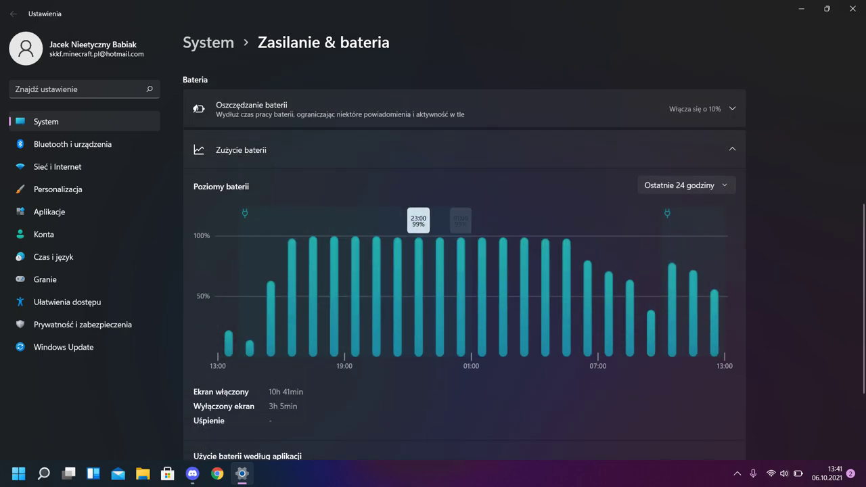
pyautogui.moveTo(334, 298)
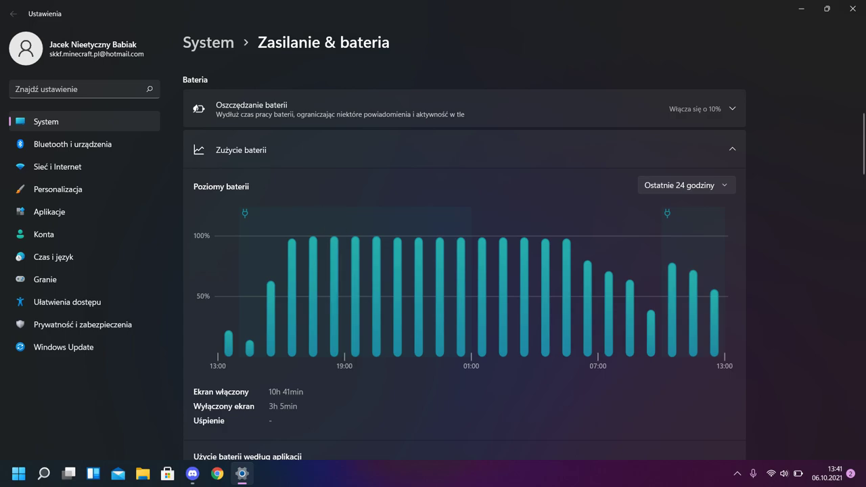
pyautogui.scroll(-2, 464, 259)
pyautogui.scroll(-4, 464, 259)
pyautogui.scroll(10, 464, 259)
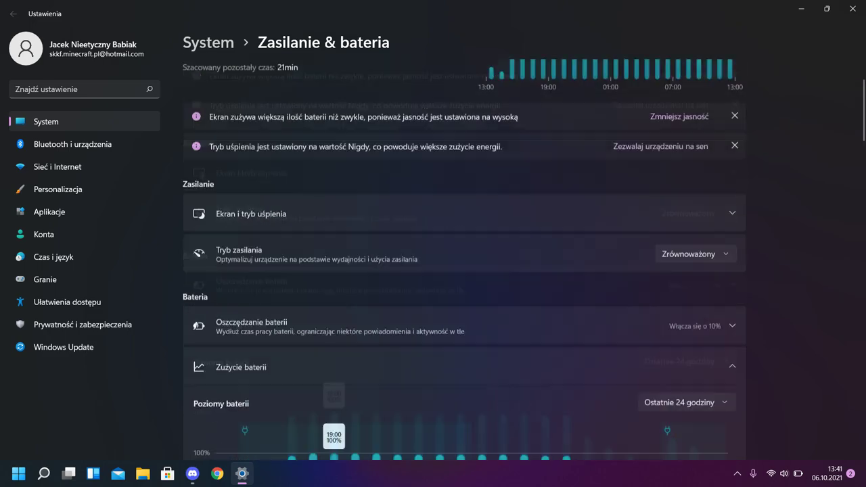
# Go from Quick Settings to the Zasilanie & bateria page, check power modes, then open the battery flyout
pyautogui.press('super+a')
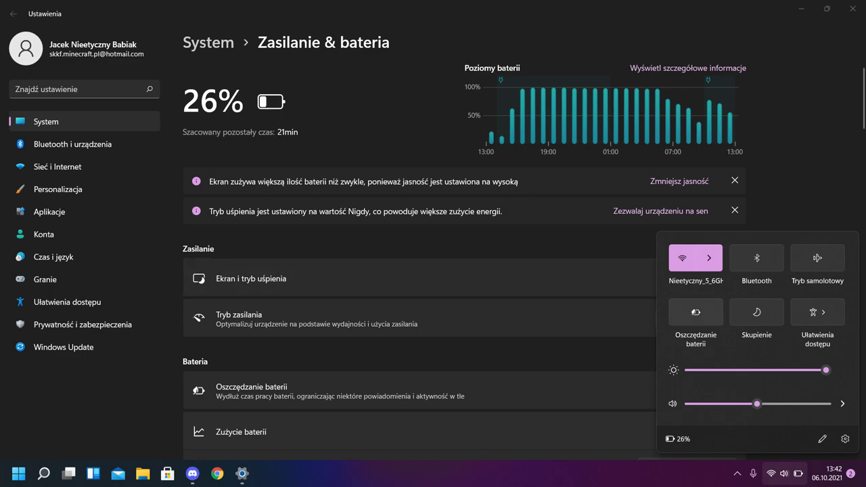
pyautogui.hotkey('shift', 'F10')
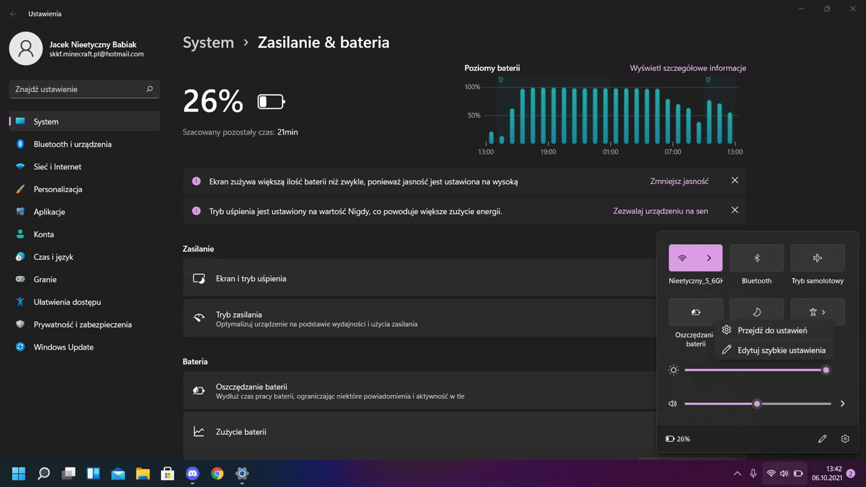
pyautogui.press('Return')
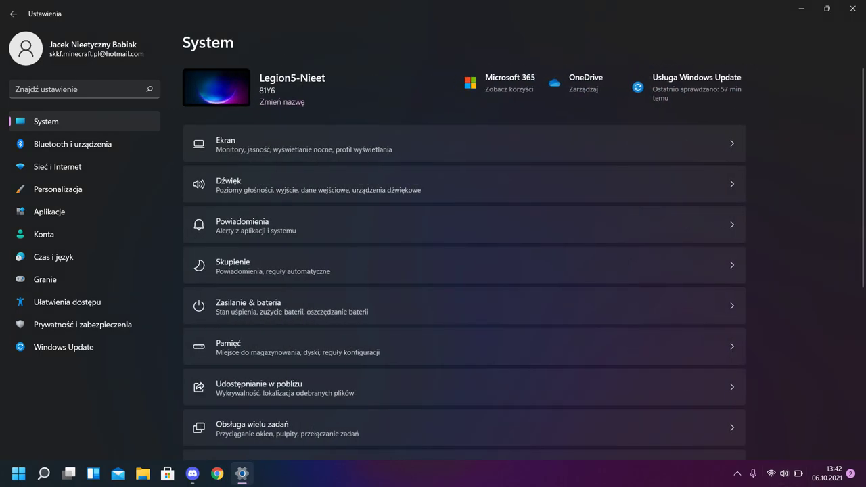
pyautogui.scroll(-5, 464, 271)
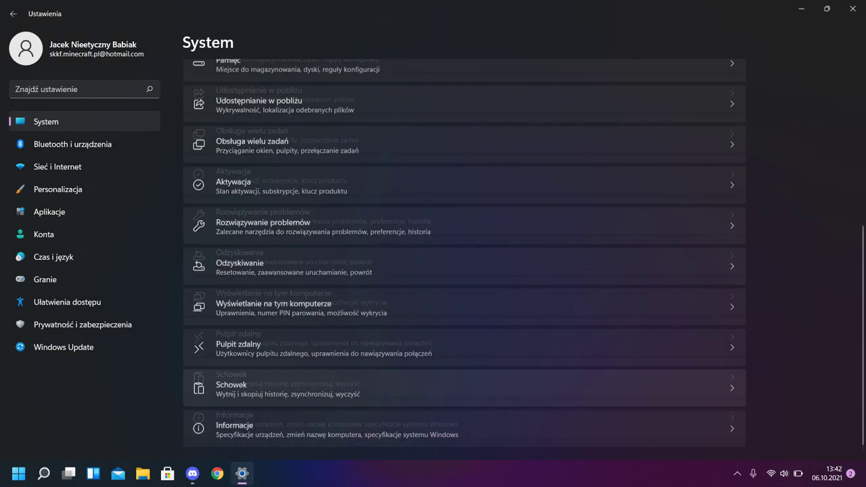
pyautogui.scroll(5, 464, 271)
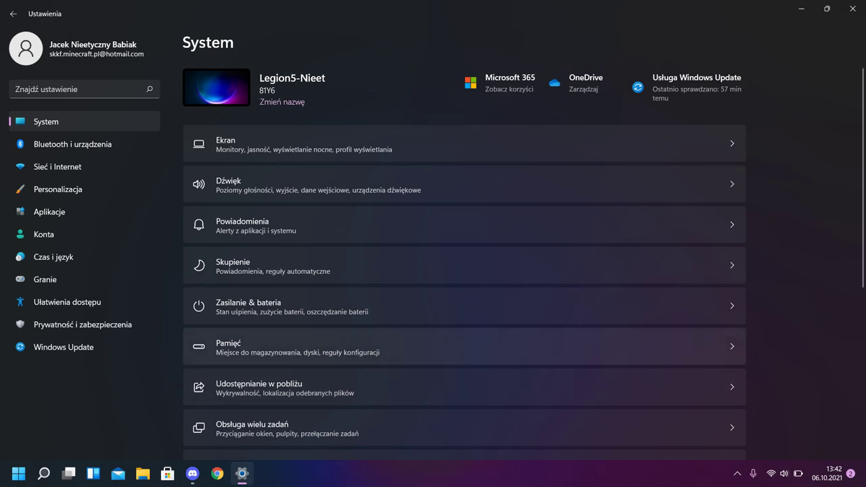
pyautogui.click(464, 306)
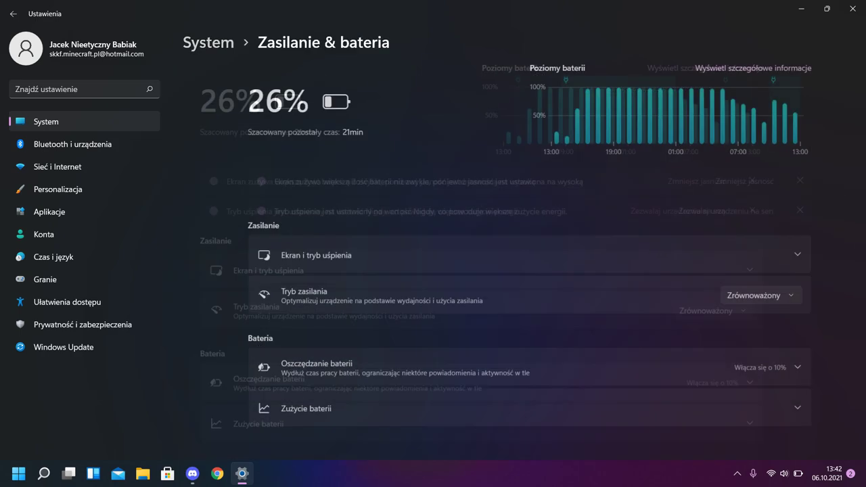
pyautogui.scroll(-2, 464, 305)
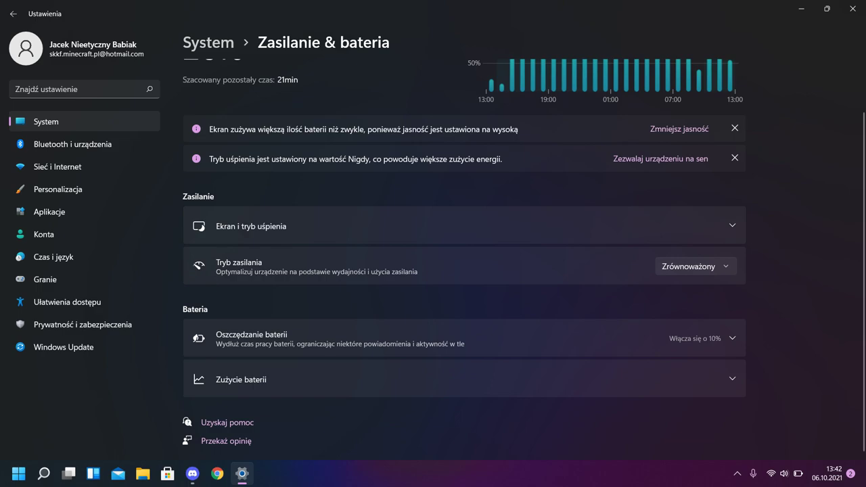
pyautogui.click(696, 266)
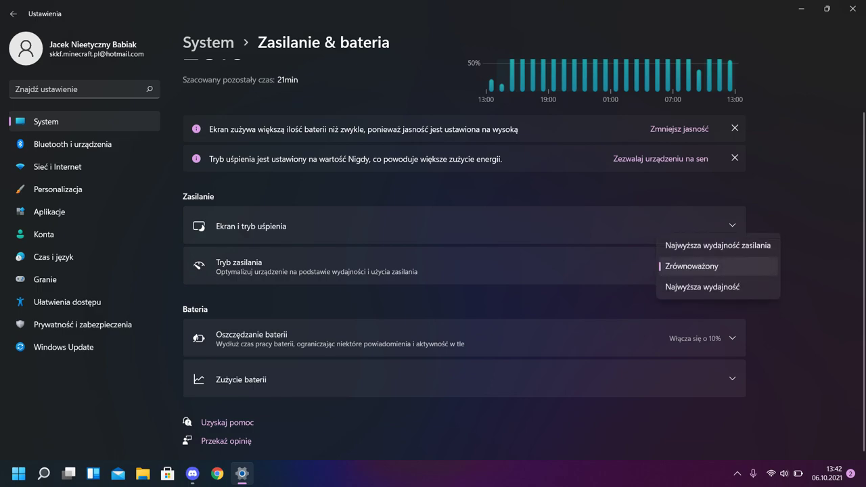
pyautogui.click(784, 474)
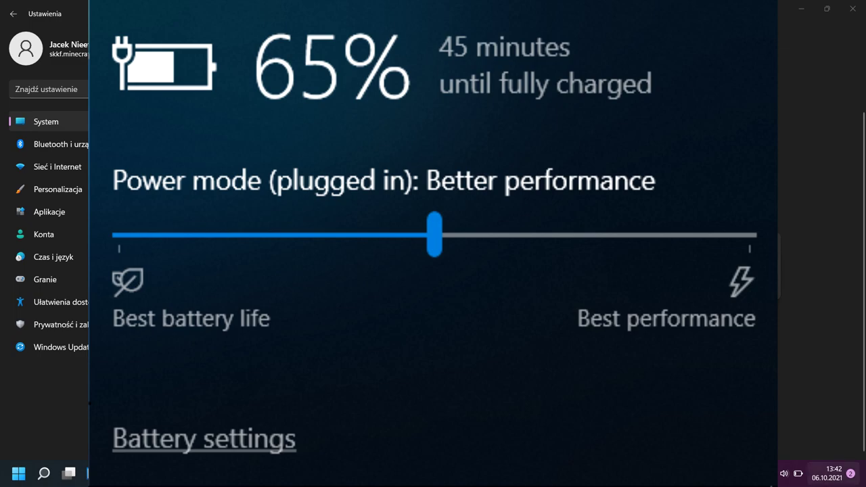
# Dismiss Quick Settings, keep power mode Zrównoważony, and open then close the notifications panel
pyautogui.press('super+a')
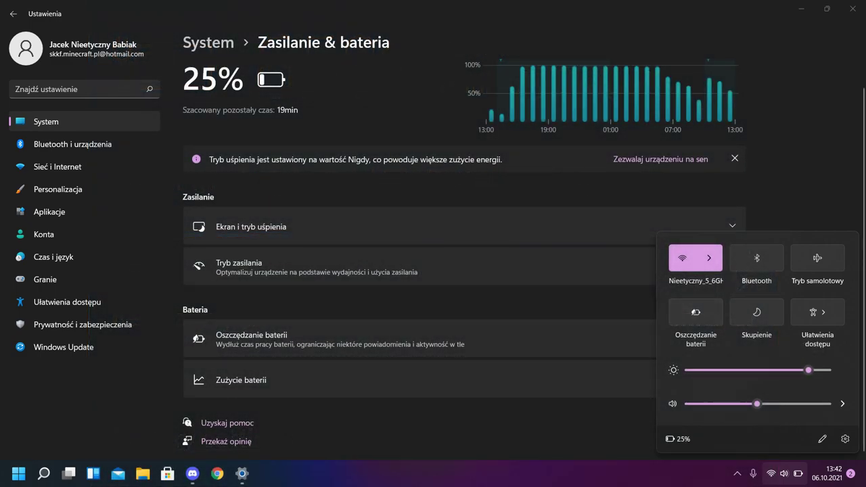
pyautogui.press('Escape')
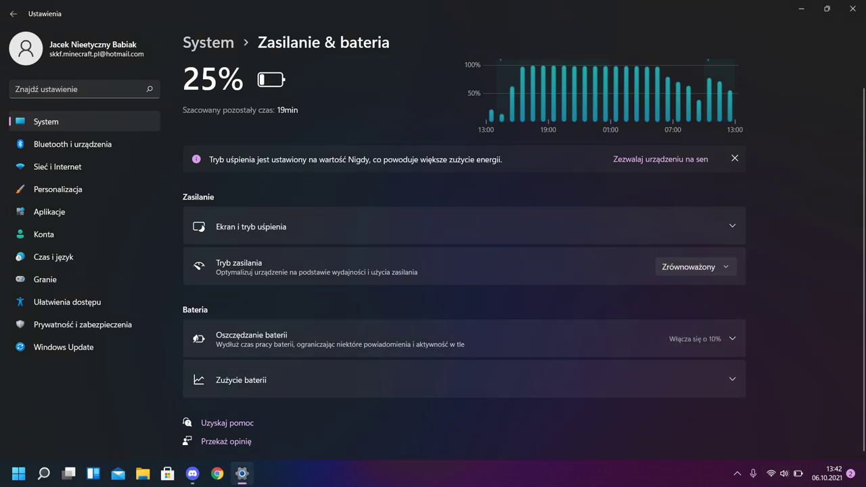
pyautogui.press('space')
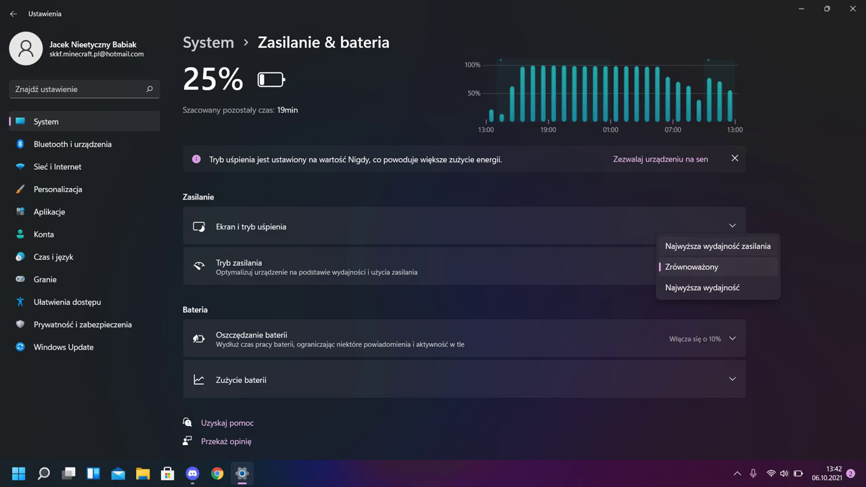
pyautogui.press('Escape')
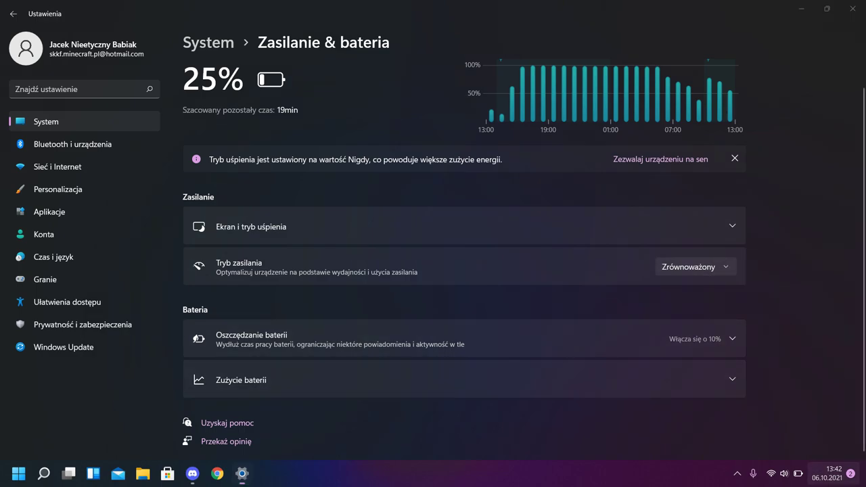
pyautogui.click(833, 474)
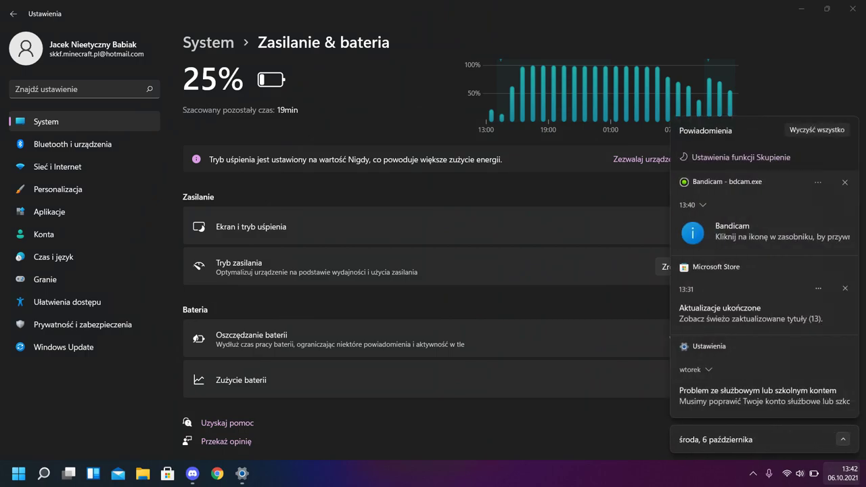
pyautogui.click(839, 473)
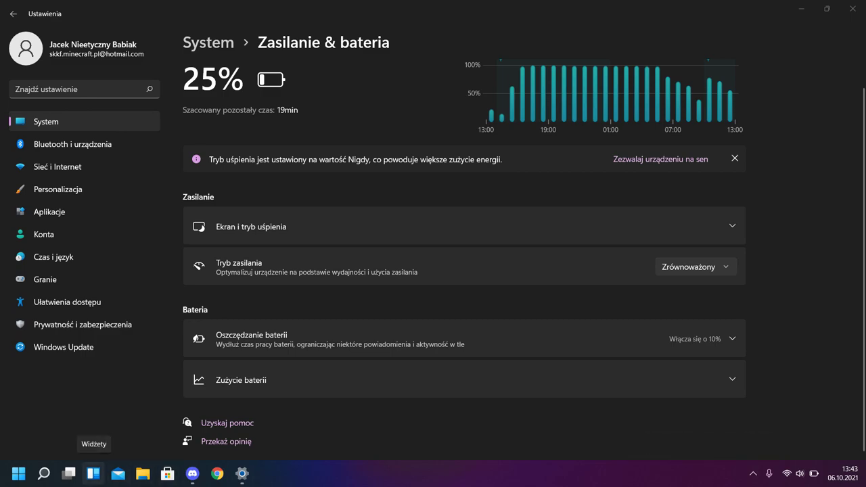
pyautogui.click(93, 474)
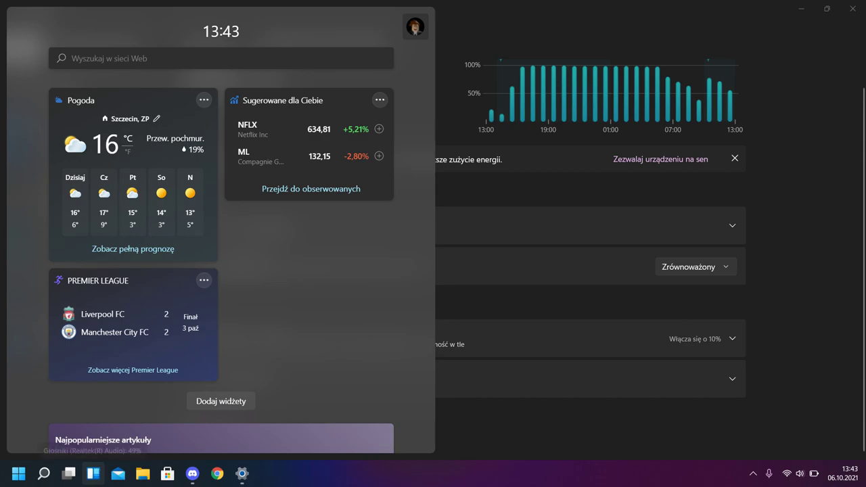
pyautogui.click(93, 473)
pyautogui.click(94, 473)
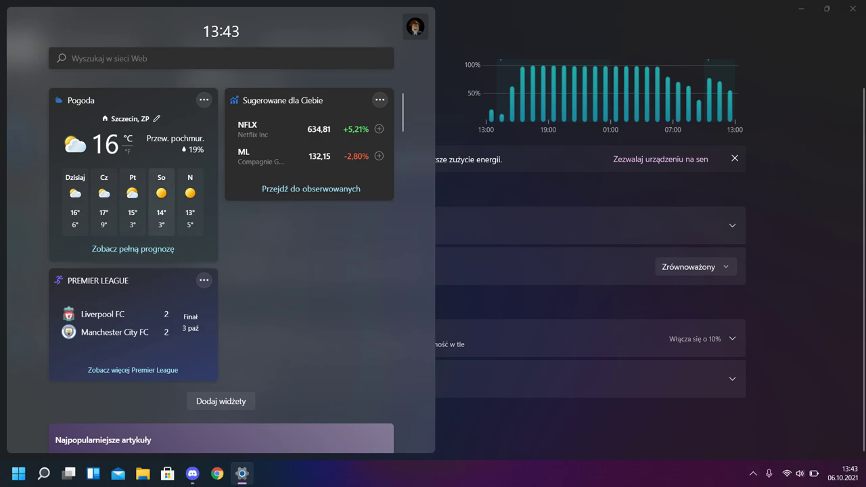
pyautogui.press('super+w')
pyautogui.press('super+w')
pyautogui.scroll(-5, 222, 271)
pyautogui.scroll(5, 221, 270)
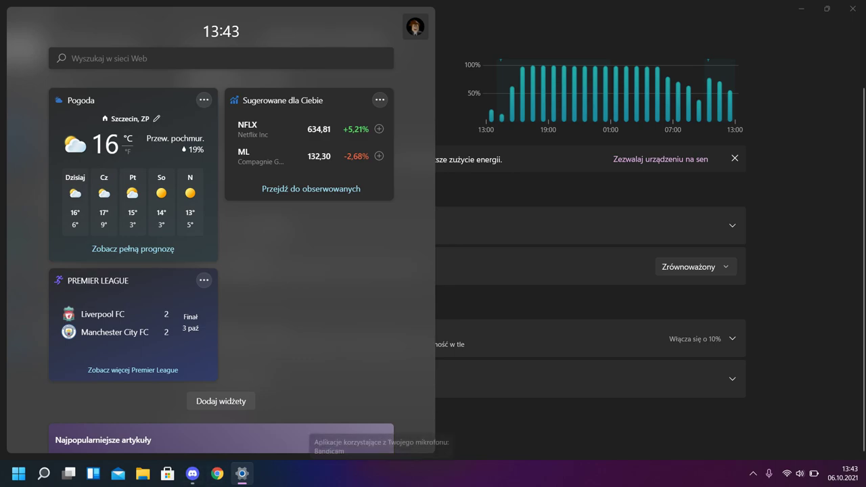
pyautogui.press('Escape')
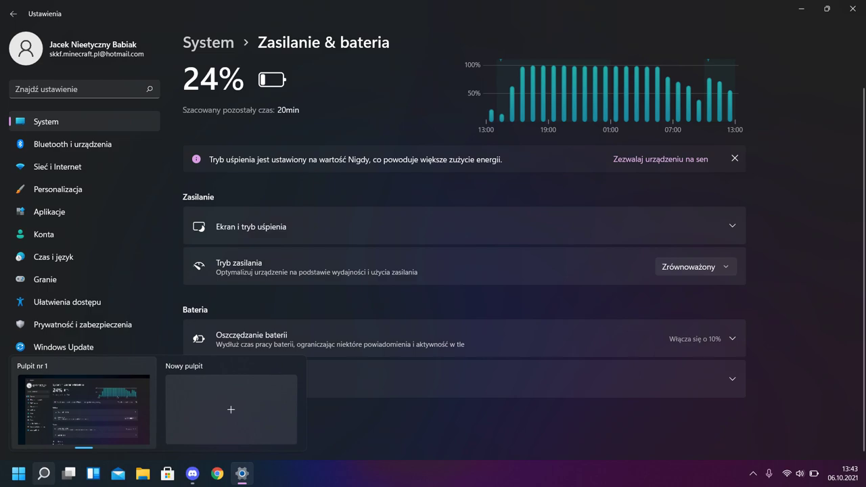
# Create a new virtual desktop, Pulpit nr 2, in Task View and switch to it
pyautogui.click(68, 472)
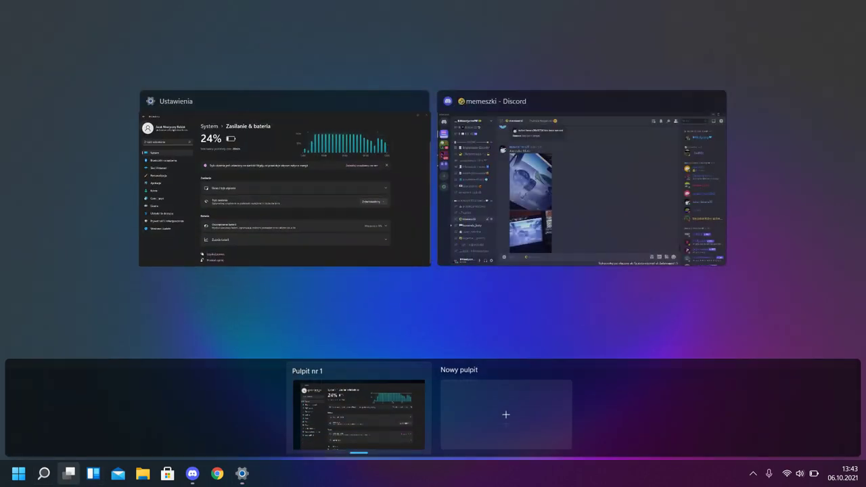
pyautogui.click(506, 412)
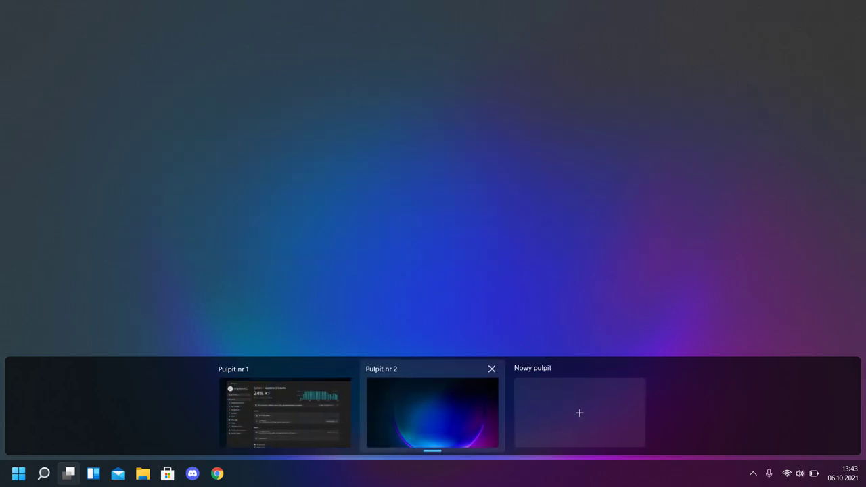
pyautogui.click(433, 406)
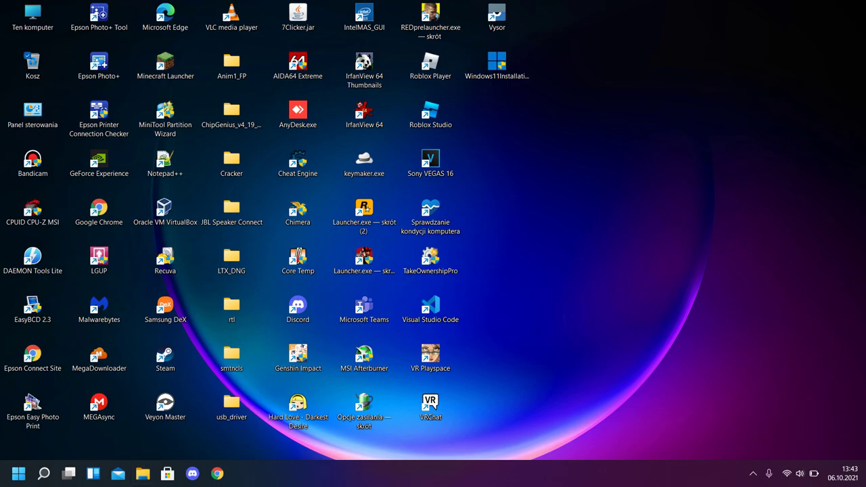
# Return to Pulpit nr 1, the desktop holding the Settings window
pyautogui.click(68, 473)
pyautogui.click(447, 406)
pyautogui.click(68, 474)
pyautogui.click(68, 474)
pyautogui.click(68, 474)
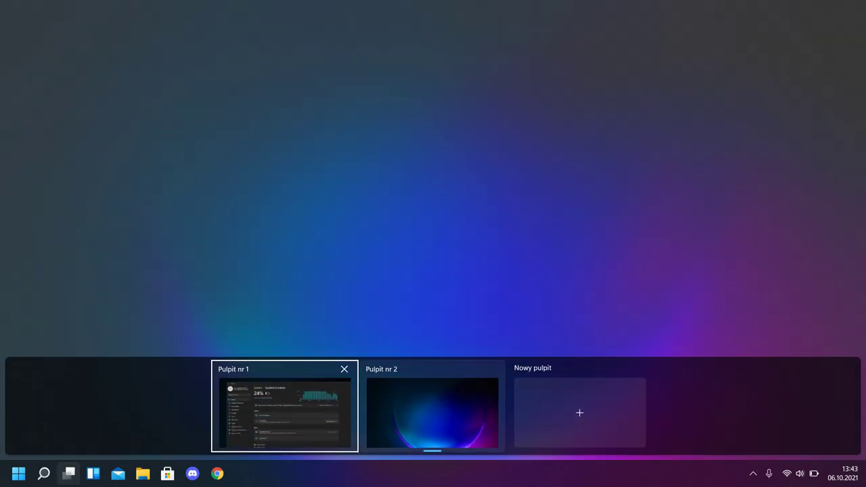
pyautogui.click(284, 410)
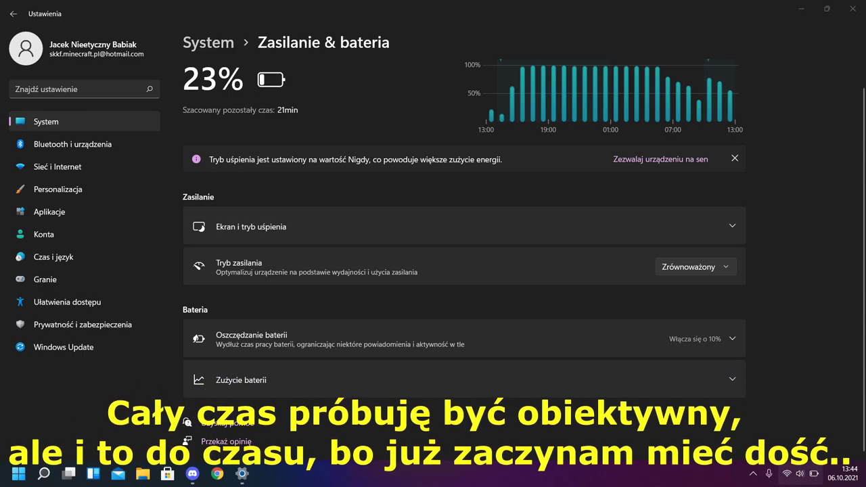
# Open and close the Quick Settings panel with Win+A
pyautogui.press('super+a')
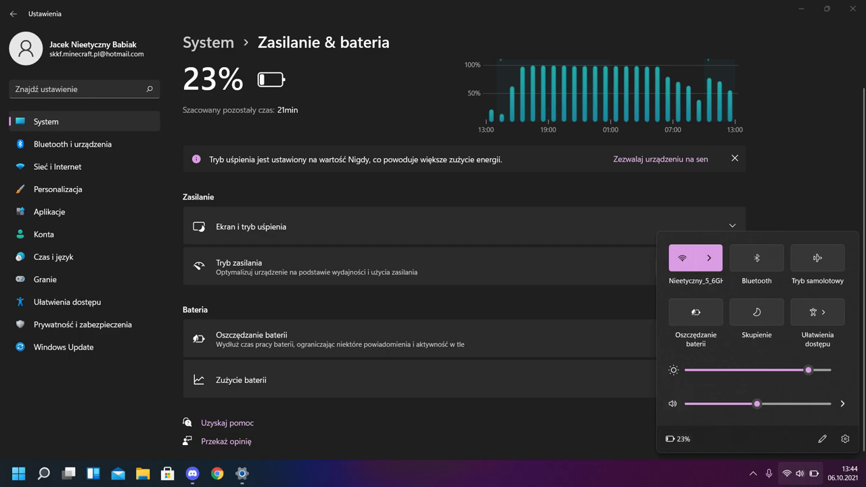
pyautogui.press('super+a')
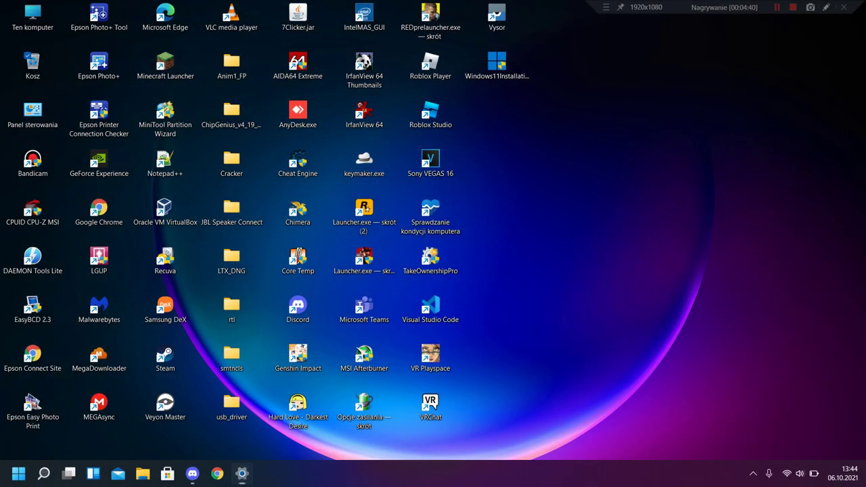
# Maximize the Dokumenty window and view its contents as medium icons (Średnie ikony)
pyautogui.moveTo(534, 114); pyautogui.dragTo(550, 100)
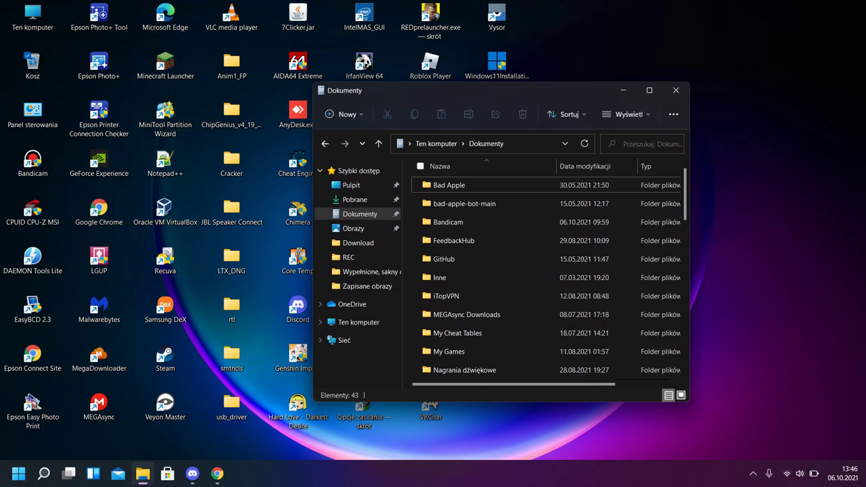
pyautogui.scroll(-10, 487, 312)
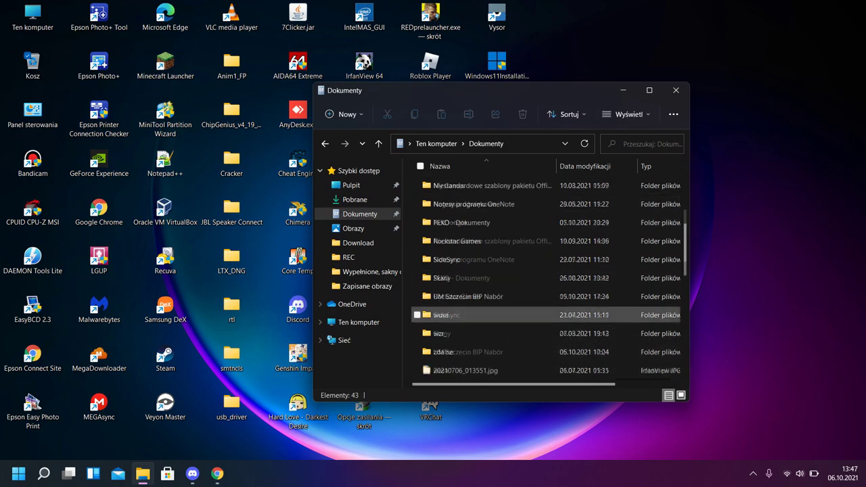
pyautogui.scroll(9, 487, 312)
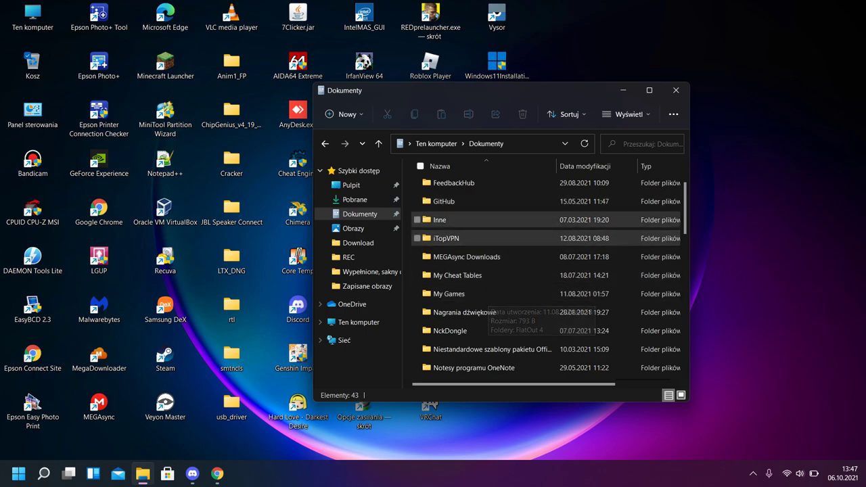
pyautogui.moveTo(466, 202)
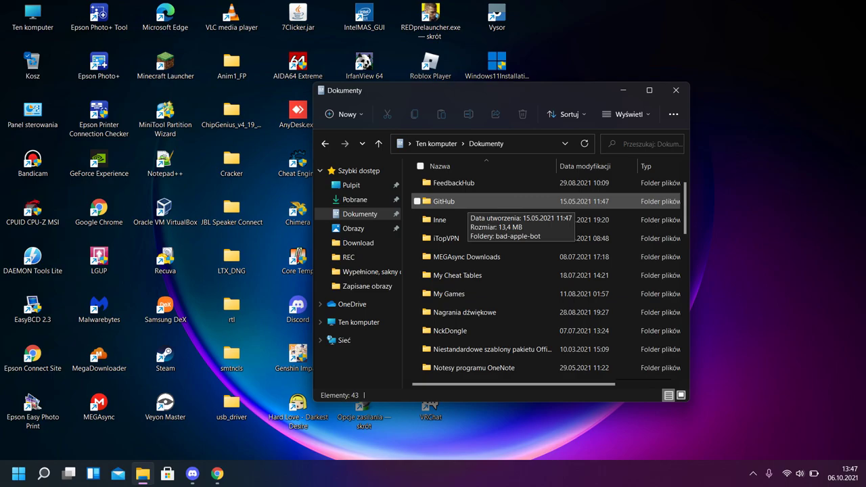
pyautogui.doubleClick(474, 90)
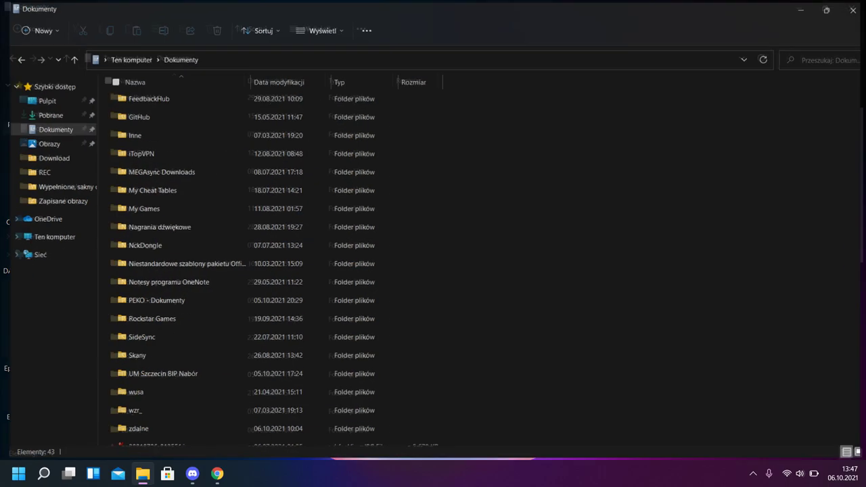
pyautogui.scroll(2, 271, 190)
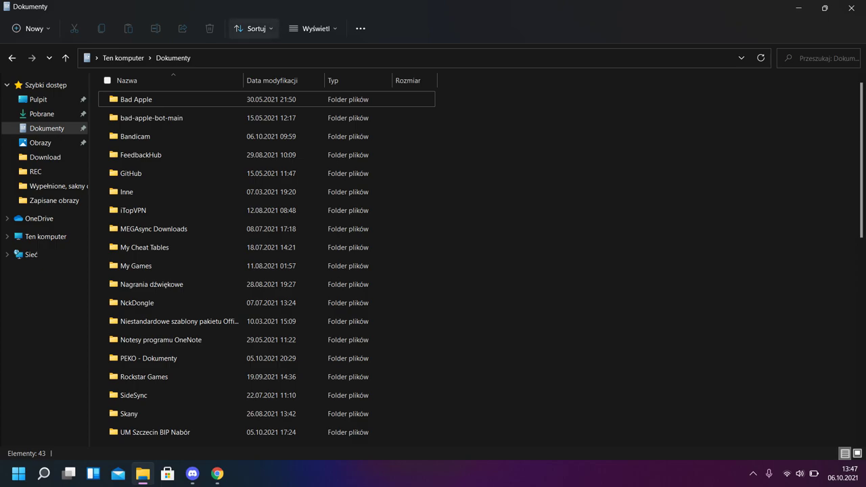
pyautogui.click(312, 28)
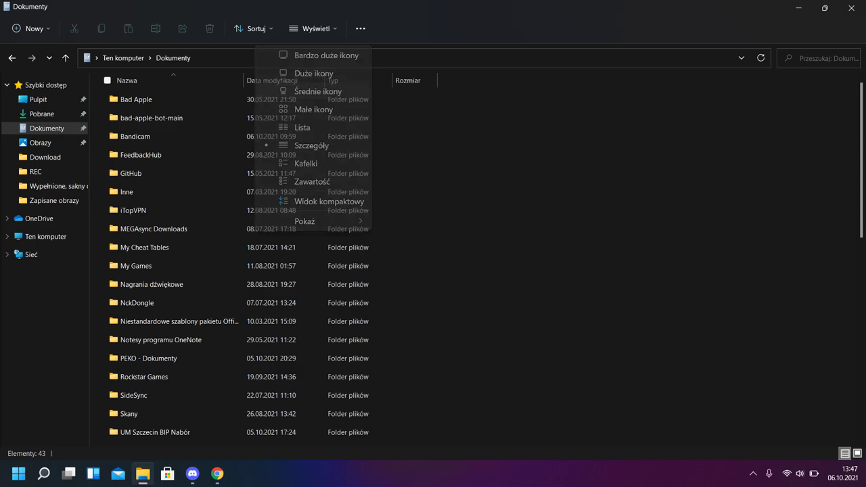
pyautogui.click(318, 91)
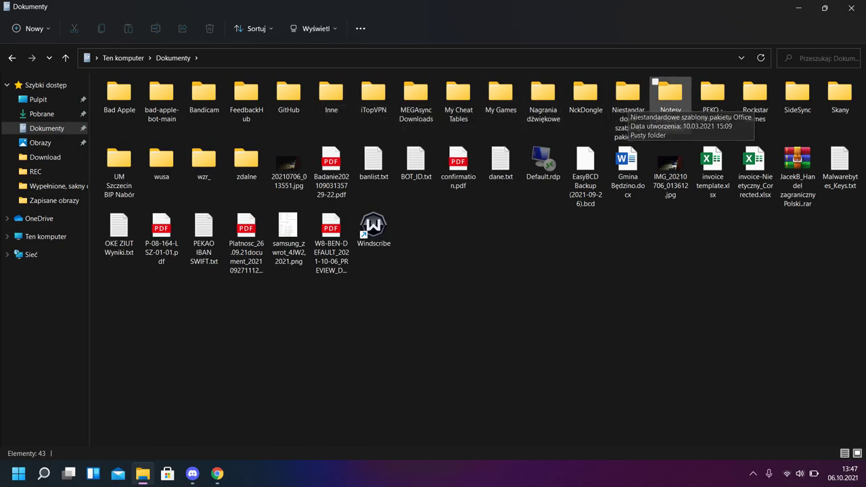
# Browse into the Nagrania dźwiękowe and GitHub folders, returning to Dokumenty each time
pyautogui.click(204, 95)
pyautogui.click(373, 94)
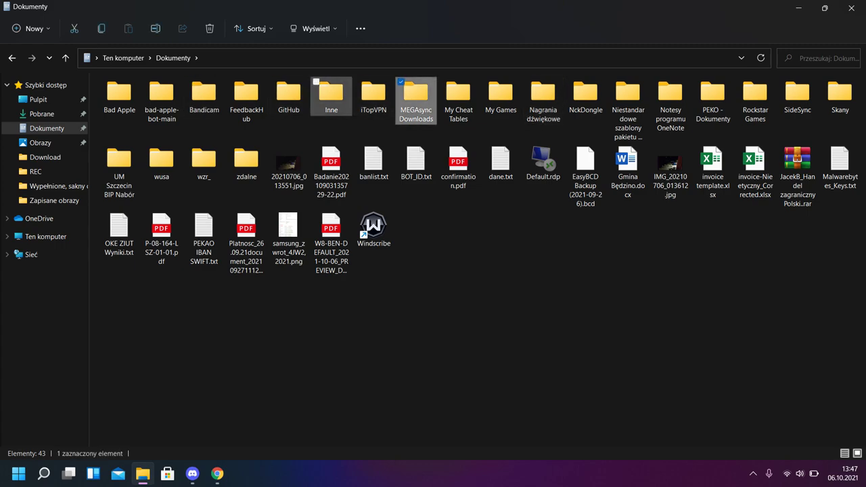
pyautogui.click(246, 95)
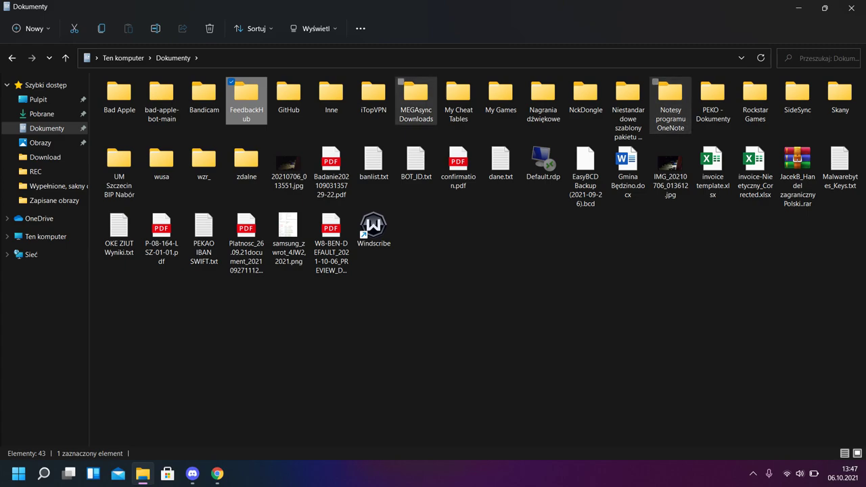
pyautogui.click(372, 94)
pyautogui.click(542, 94)
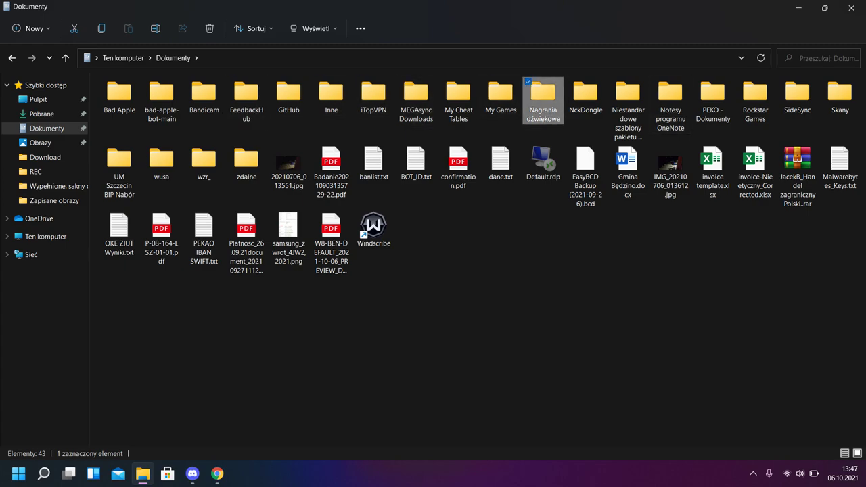
pyautogui.doubleClick(542, 94)
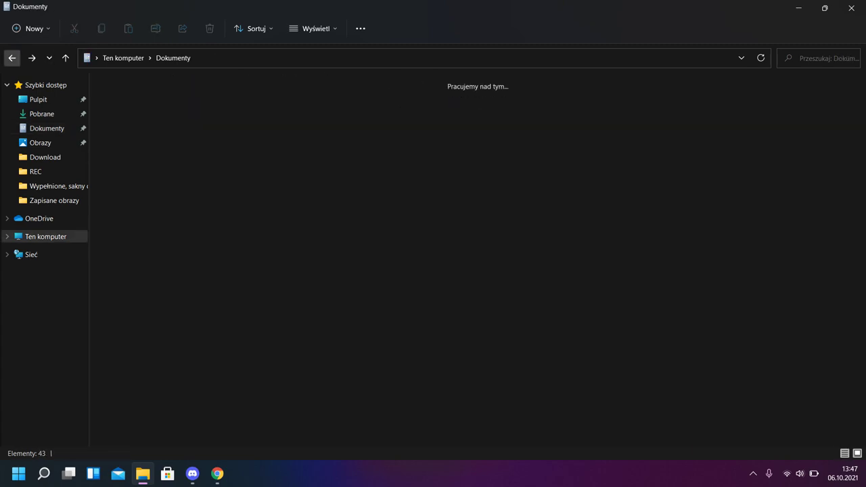
pyautogui.click(12, 58)
pyautogui.click(288, 95)
pyautogui.doubleClick(288, 94)
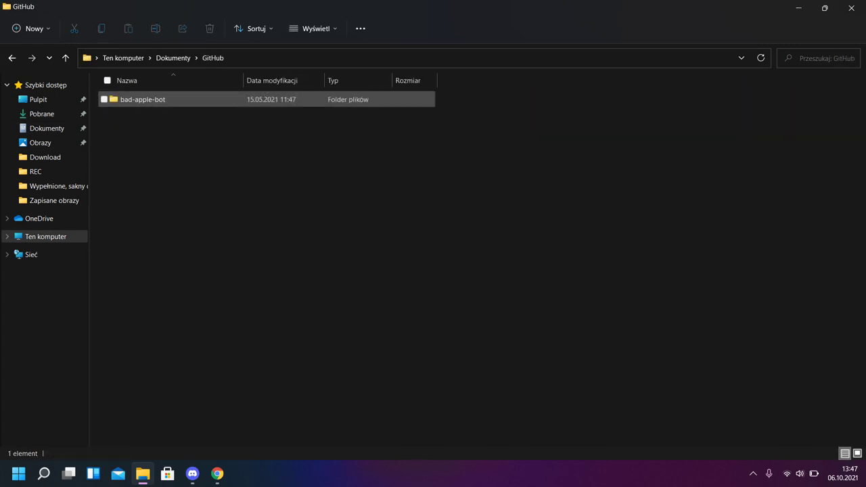
pyautogui.click(12, 58)
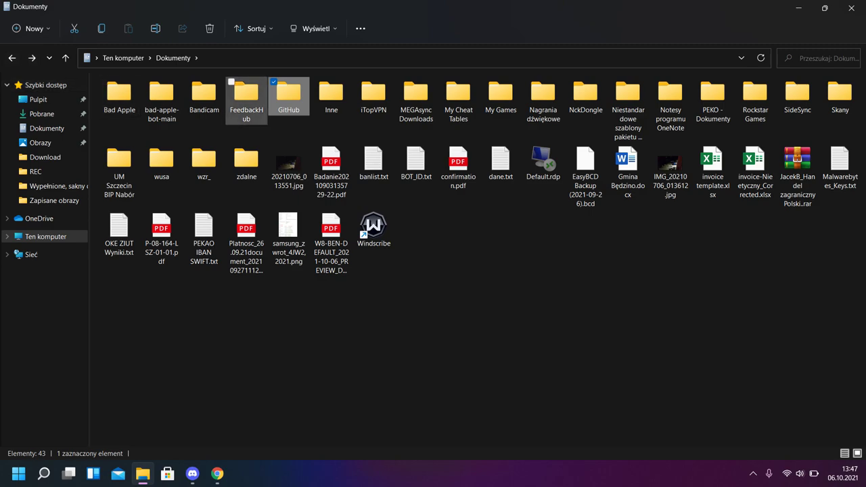
pyautogui.click(246, 95)
pyautogui.hotkey('ctrl', 'space')
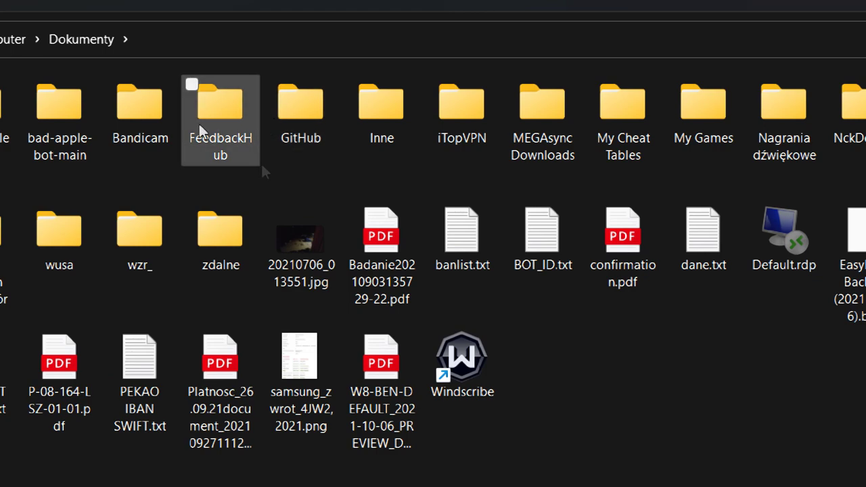
pyautogui.moveTo(211, 95)
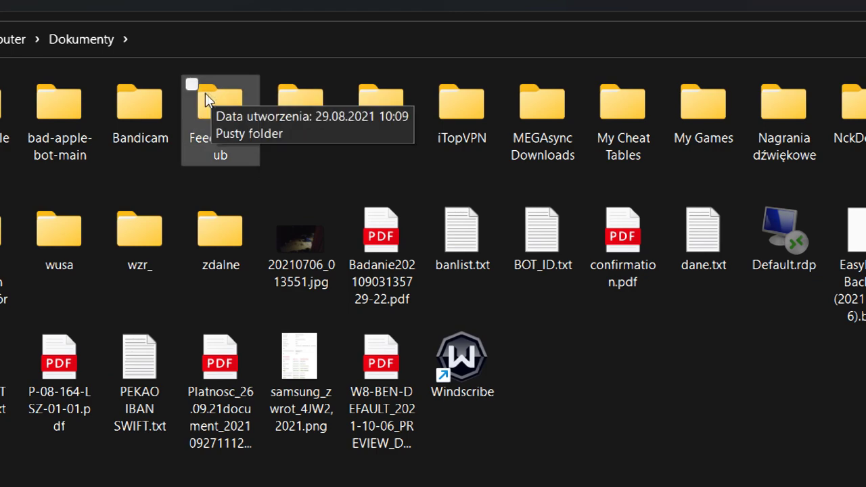
pyautogui.moveTo(293, 95)
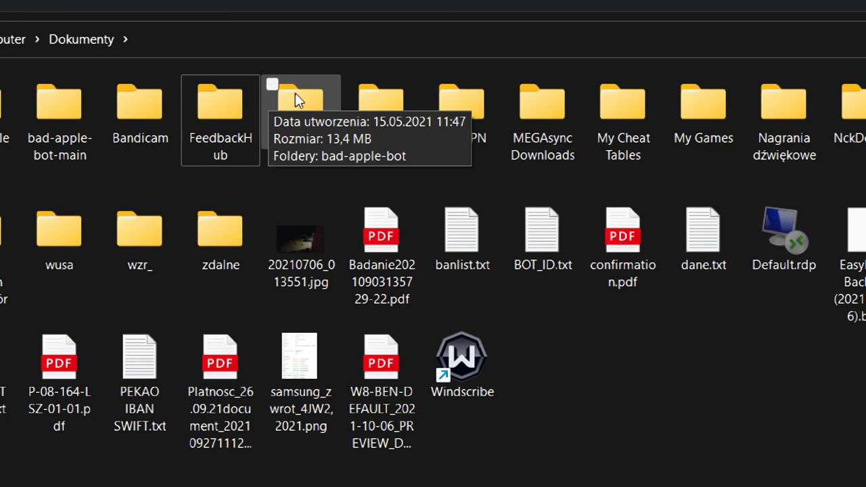
pyautogui.doubleClick(197, 100)
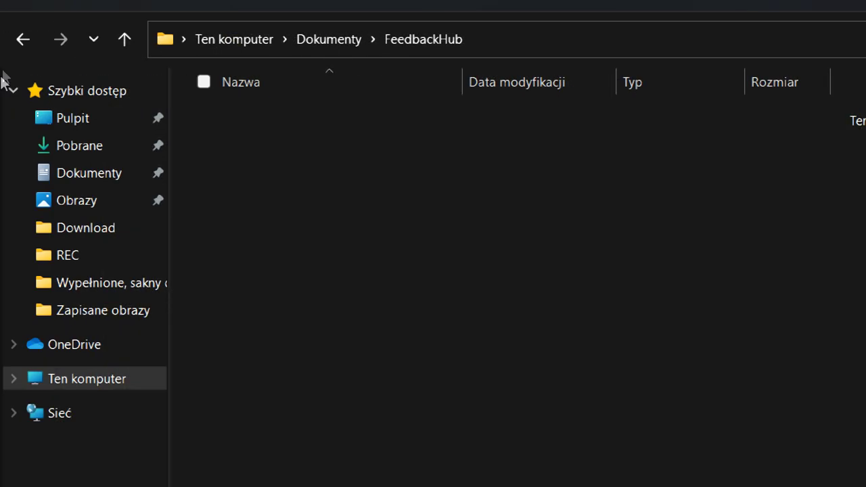
pyautogui.click(23, 40)
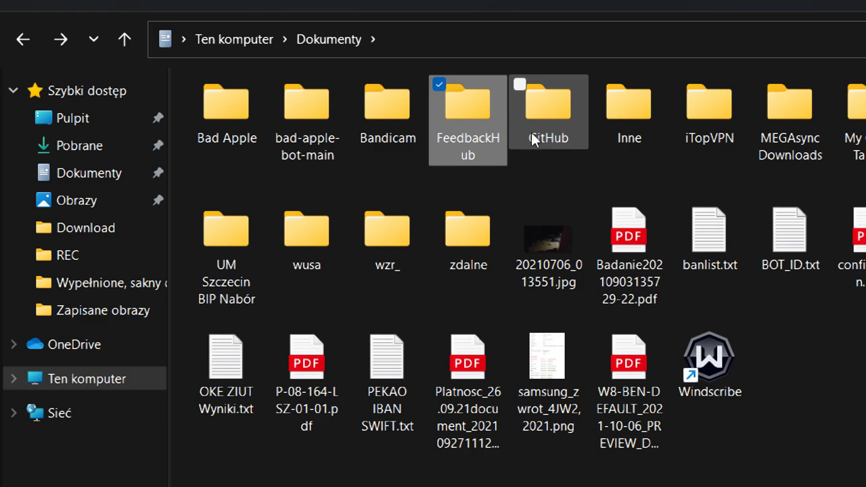
pyautogui.doubleClick(541, 121)
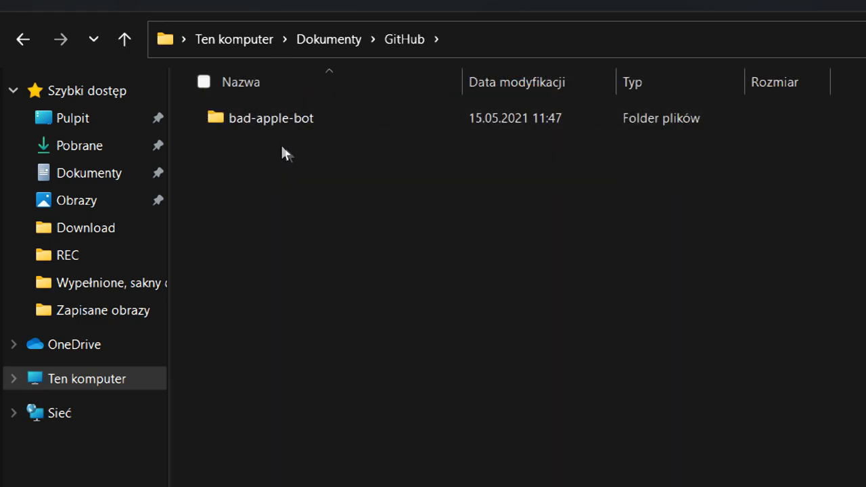
pyautogui.click(307, 119)
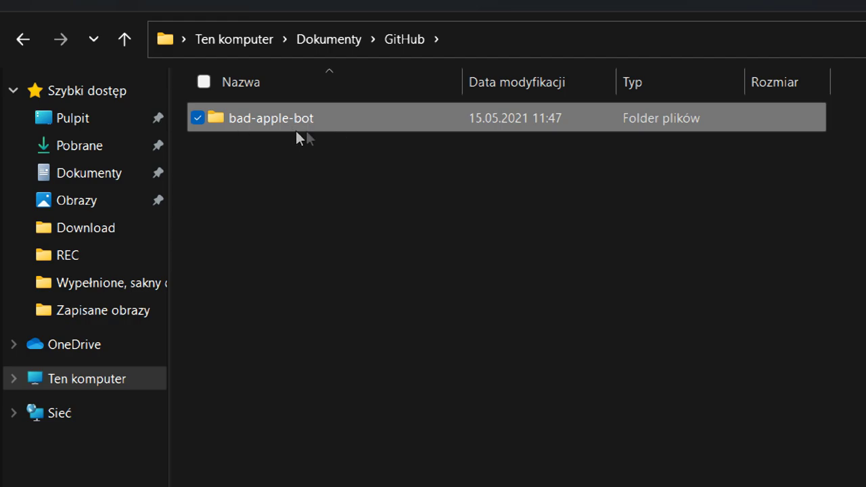
pyautogui.click(23, 38)
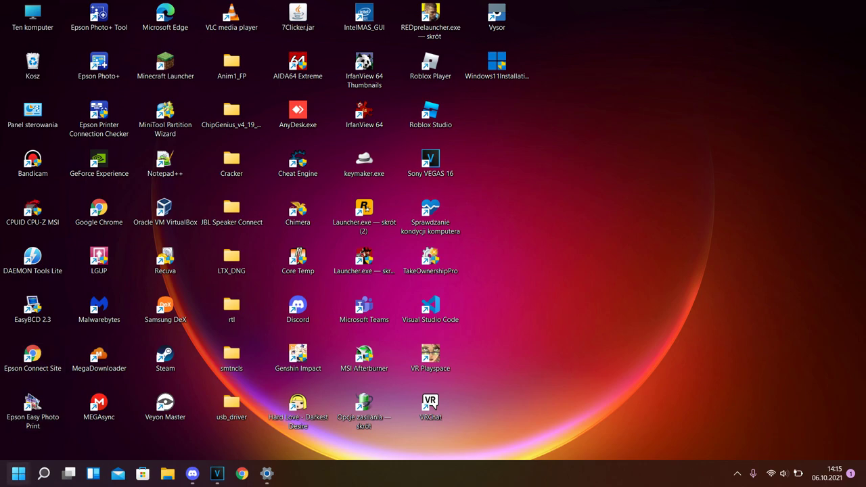
# Open the Win+X quick-link menu from the Start button
pyautogui.rightClick(18, 474)
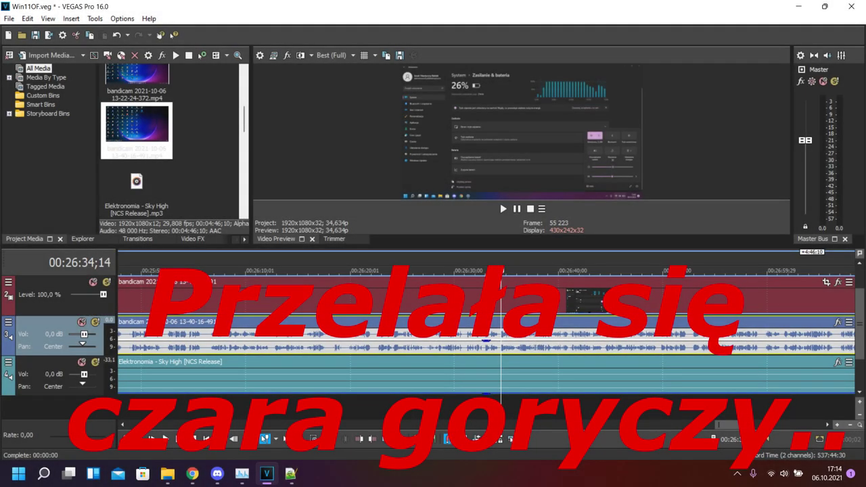
# Zoom out the VEGAS Pro timeline and minimize the editor
pyautogui.scroll(-5, 487, 332)
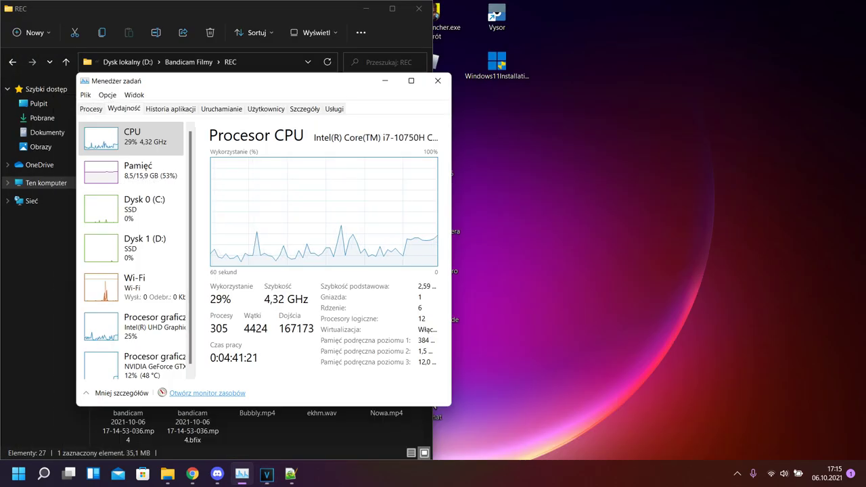
pyautogui.click(799, 6)
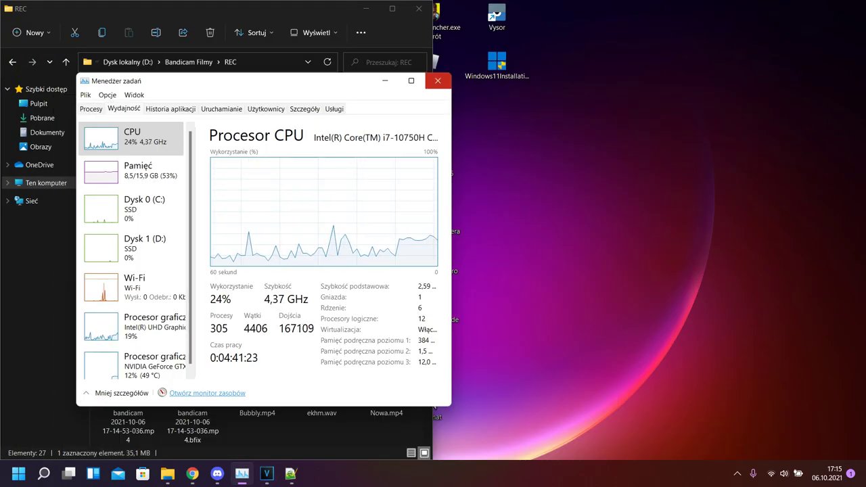
# Close Task Manager and minimize the REC folder window
pyautogui.click(437, 81)
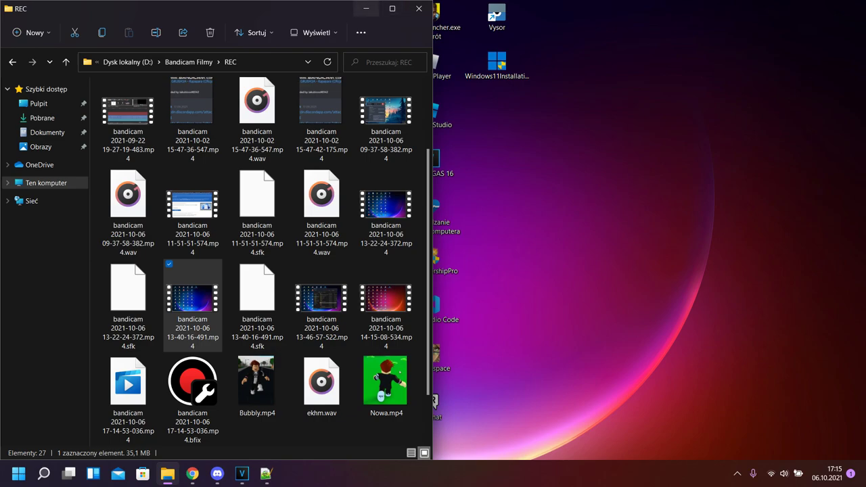
pyautogui.click(365, 8)
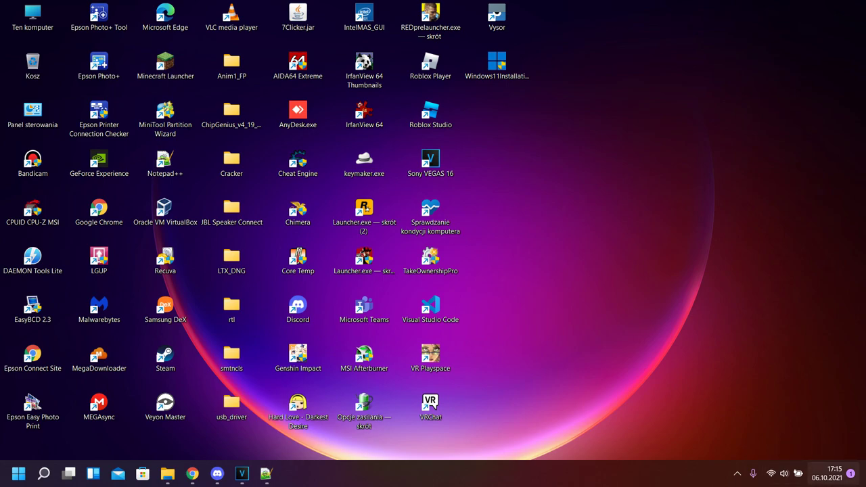
# Check notifications and calendar, then browse the addable Quick Settings tiles without adding any
pyautogui.click(827, 473)
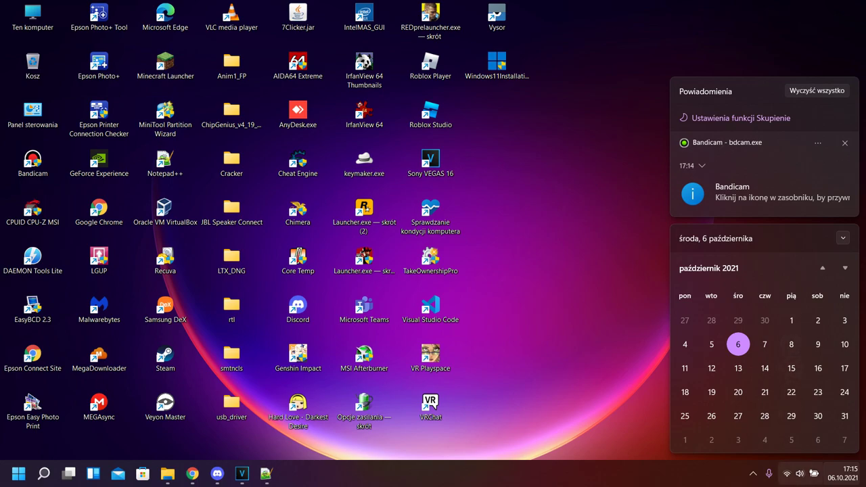
pyautogui.click(791, 473)
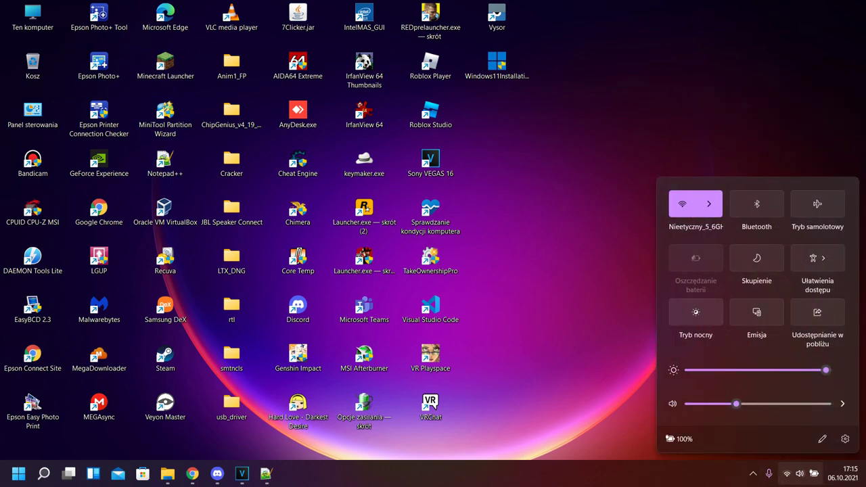
pyautogui.click(822, 439)
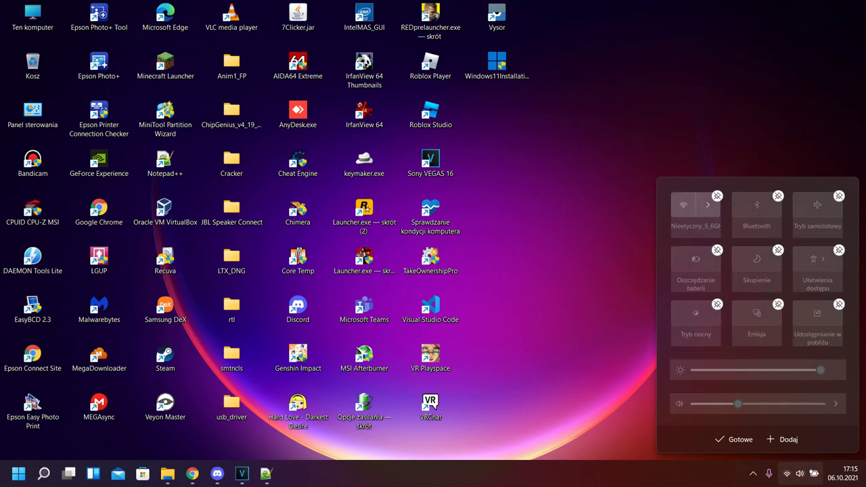
pyautogui.click(781, 439)
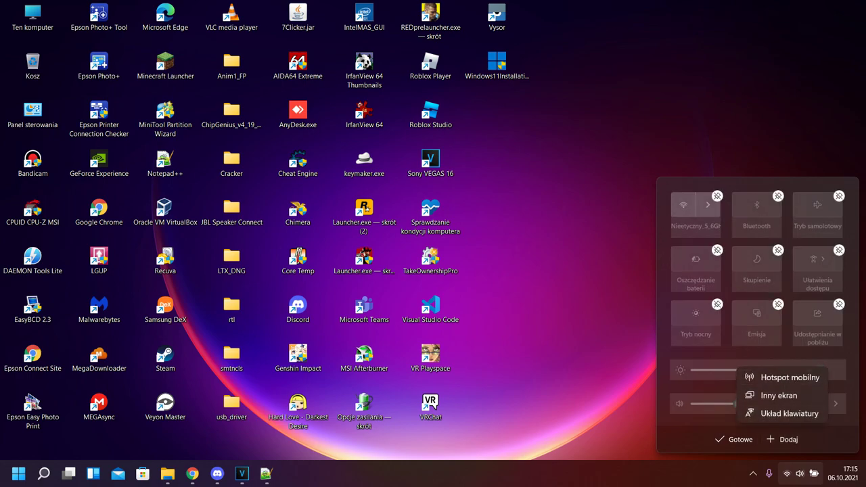
pyautogui.press('Escape')
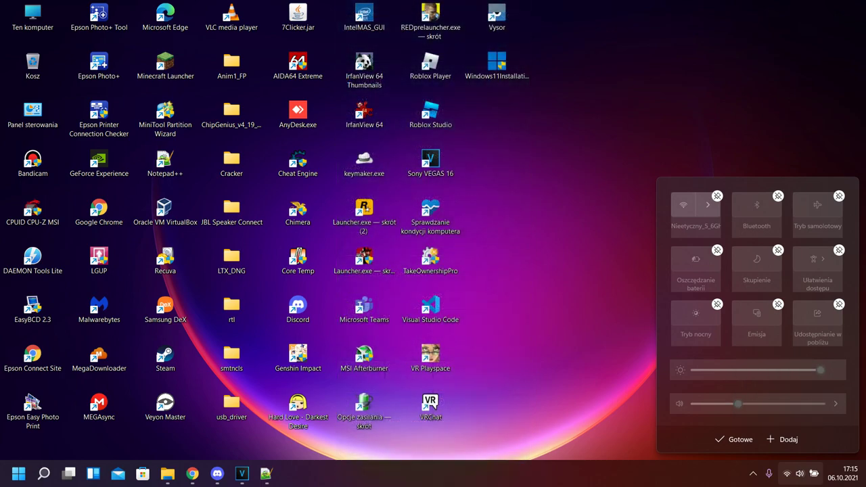
pyautogui.click(735, 439)
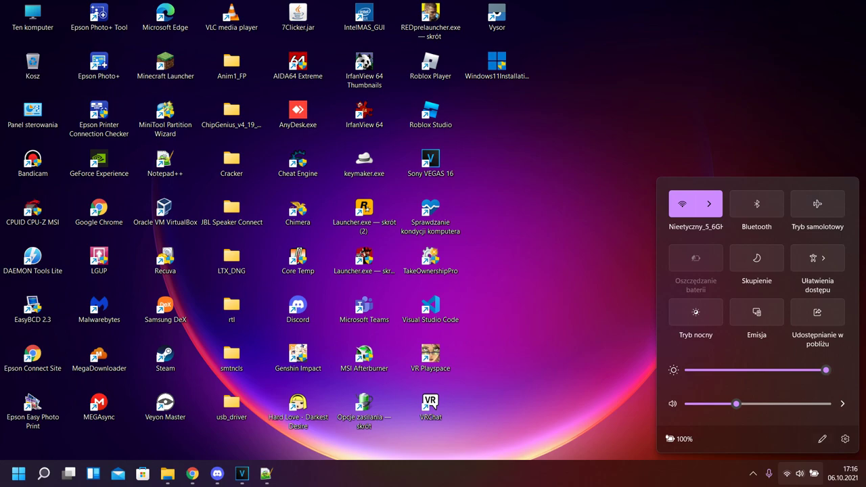
pyautogui.click(800, 474)
# Open the Mikrofon privacy settings from the microphone icon among the hidden tray icons
pyautogui.click(800, 473)
pyautogui.click(753, 473)
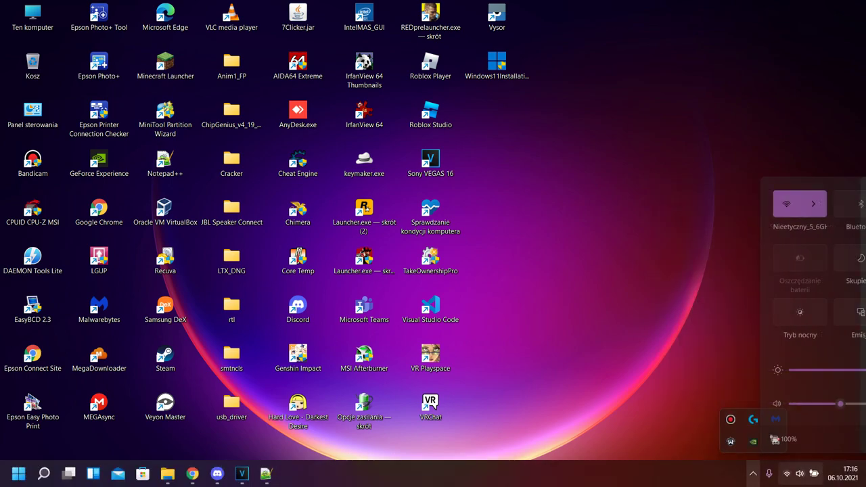
pyautogui.click(768, 473)
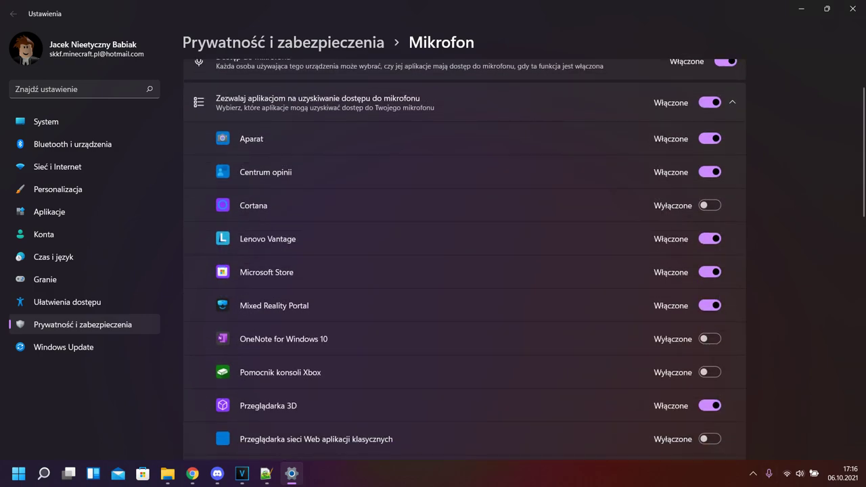
pyautogui.click(799, 473)
pyautogui.click(799, 474)
pyautogui.click(843, 473)
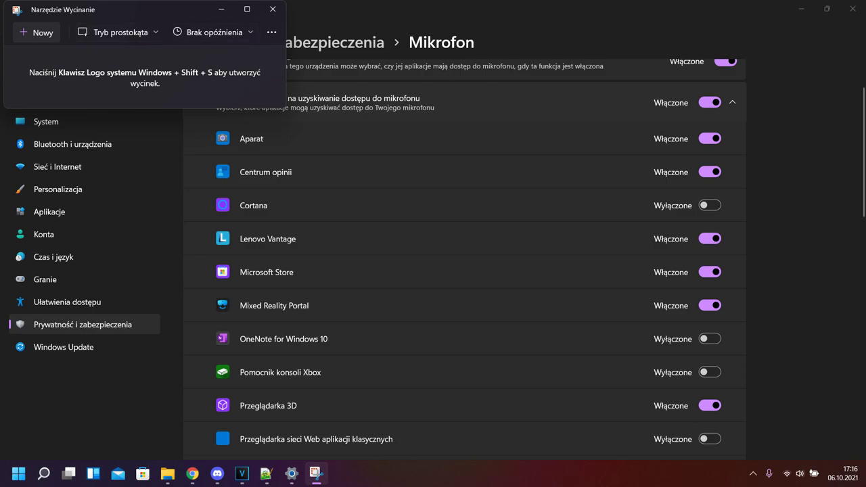
pyautogui.press('super+n')
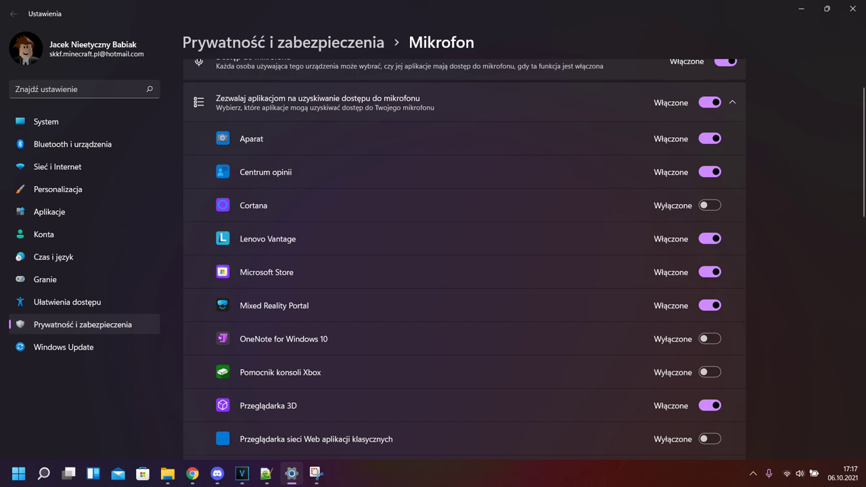
pyautogui.click(800, 473)
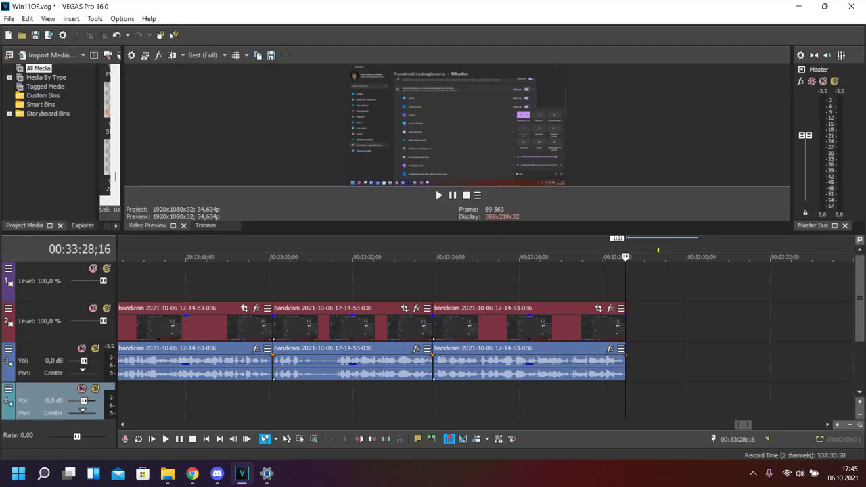
# Open D:\Bandicam Filmy\REC in File Explorer and snap VEGAS Pro to the right half
pyautogui.click(798, 6)
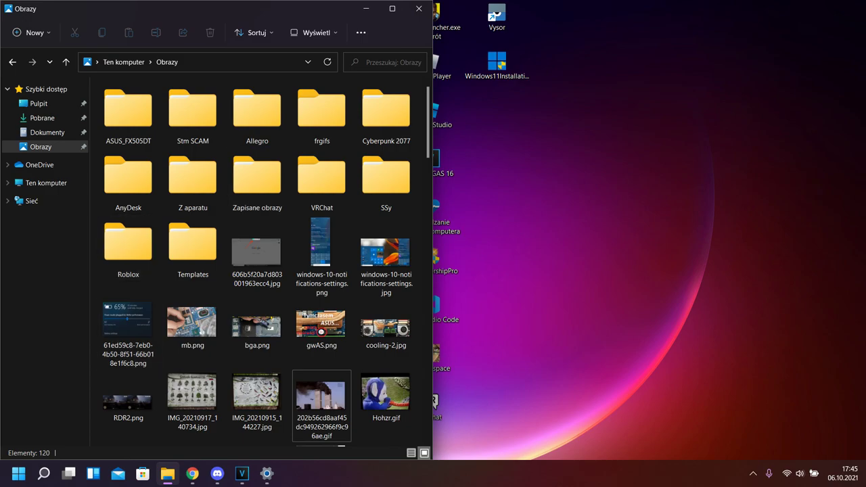
pyautogui.click(46, 182)
pyautogui.doubleClick(313, 217)
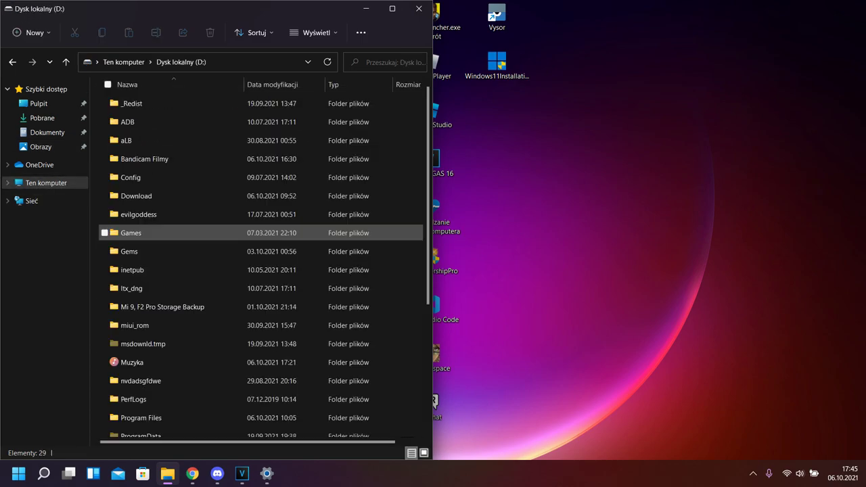
pyautogui.doubleClick(156, 158)
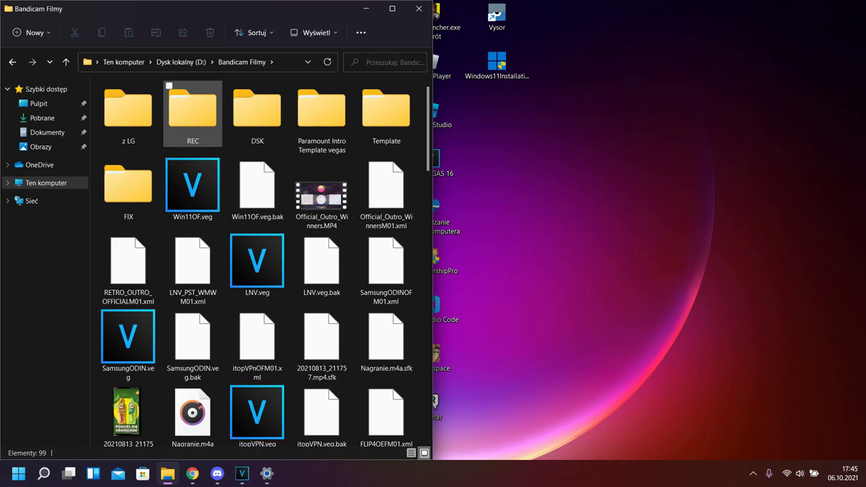
pyautogui.doubleClick(193, 112)
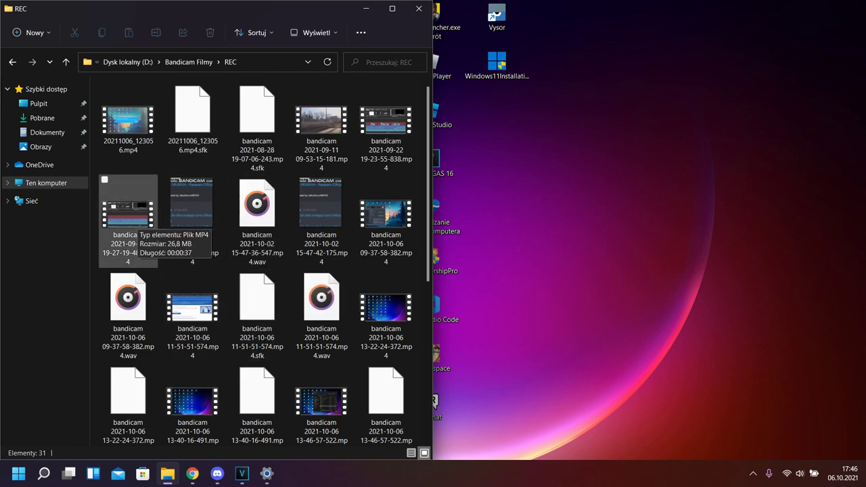
pyautogui.moveTo(132, 217); pyautogui.dragTo(242, 466)
pyautogui.press('super+Right')
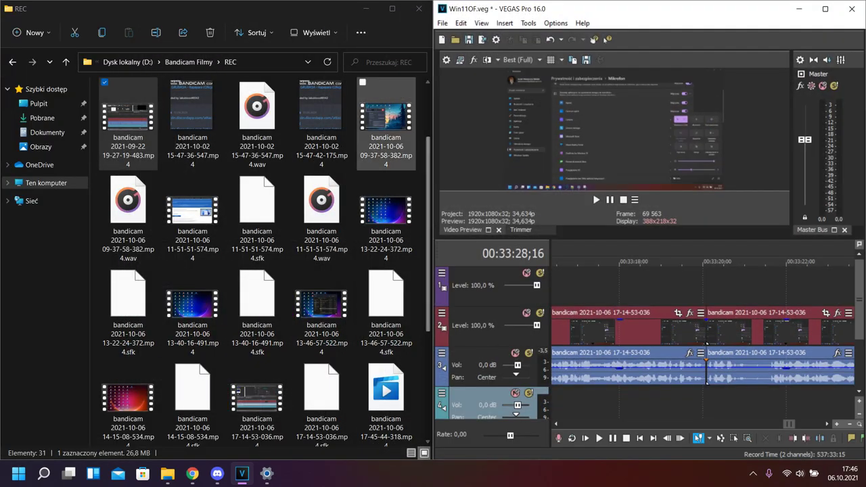
pyautogui.moveTo(129, 119)
pyautogui.mouseDown()
pyautogui.moveTo(351, 230)
pyautogui.moveTo(582, 328)
pyautogui.moveTo(812, 328)
pyautogui.moveTo(541, 284)
pyautogui.moveTo(85, 153)
pyautogui.moveTo(129, 125)
pyautogui.mouseUp()
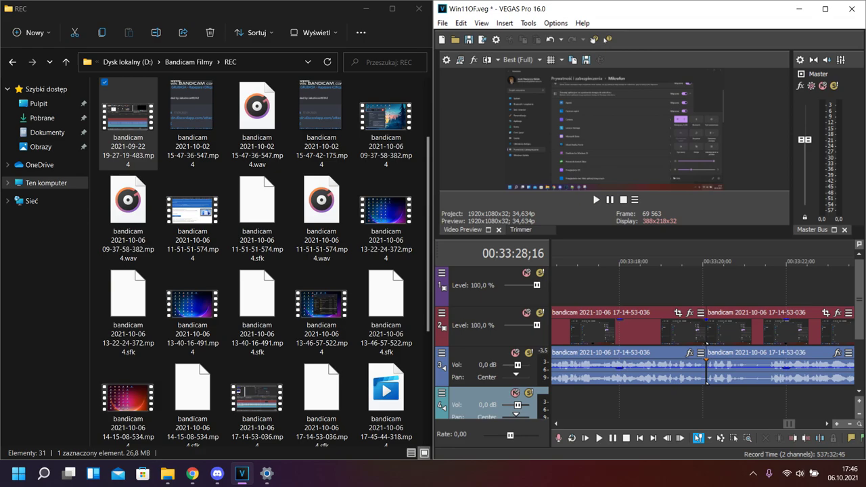
pyautogui.scroll(5, 707, 379)
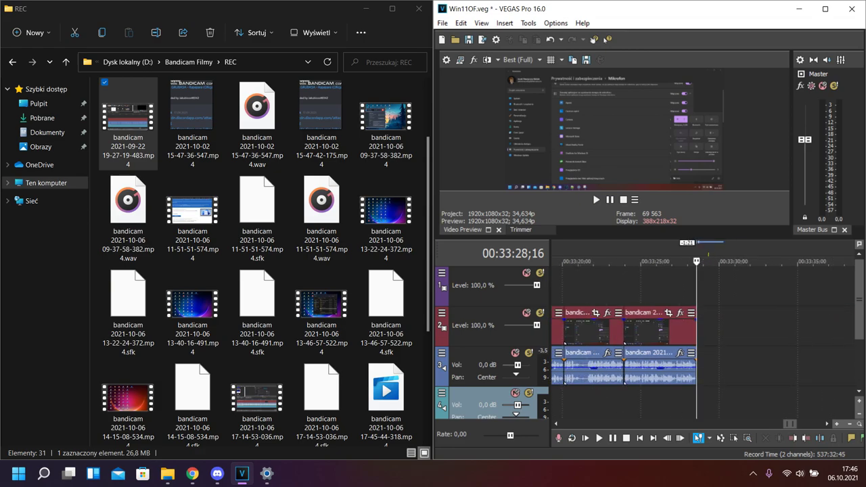
pyautogui.scroll(2, 698, 357)
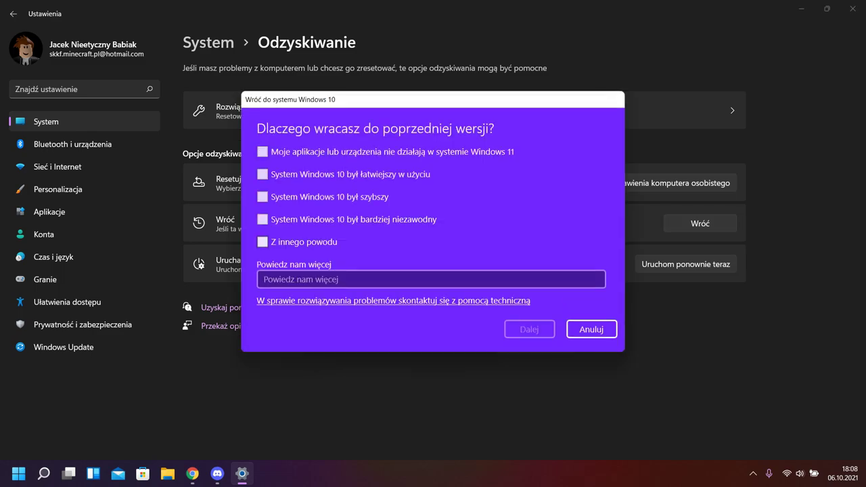
# Give 'Windows 10 was more reliable' as the rollback reason, skip updates, and confirm the restart
pyautogui.click(263, 241)
pyautogui.click(263, 219)
pyautogui.click(262, 241)
pyautogui.press('Return')
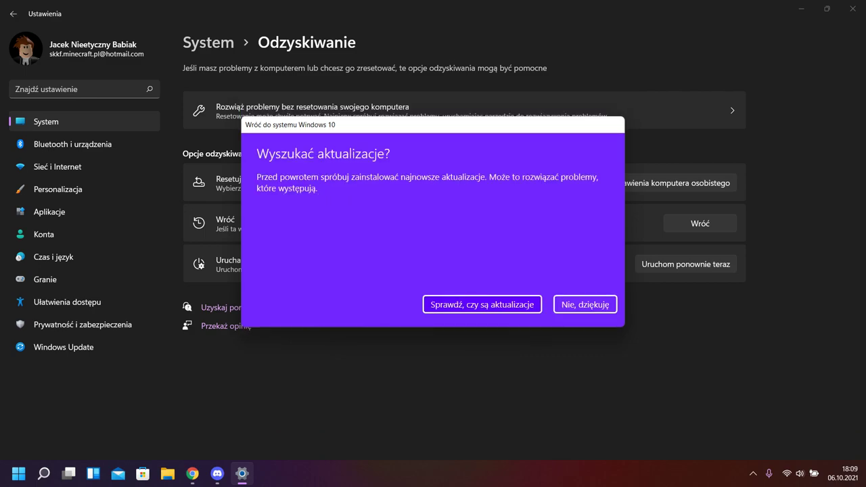
pyautogui.press('Return')
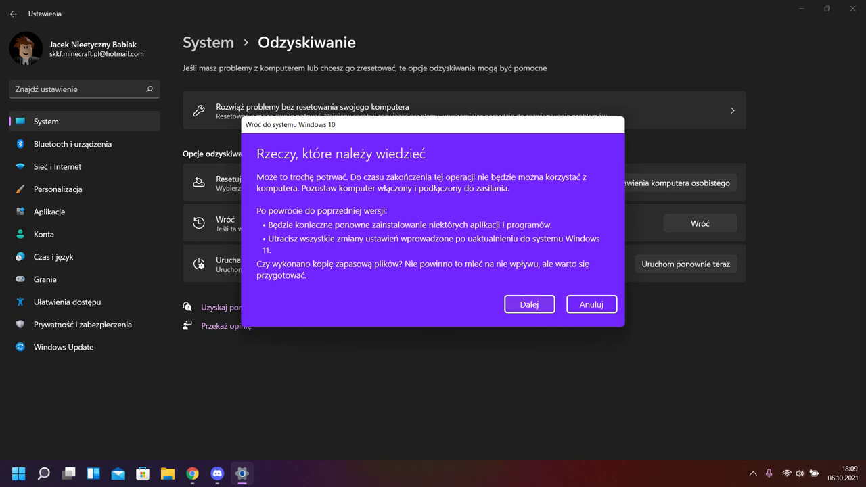
pyautogui.press('Return')
pyautogui.press('Return')
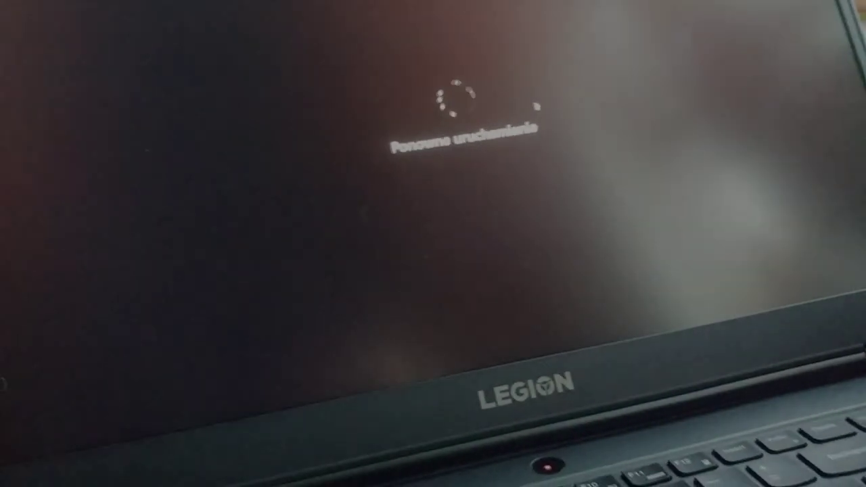